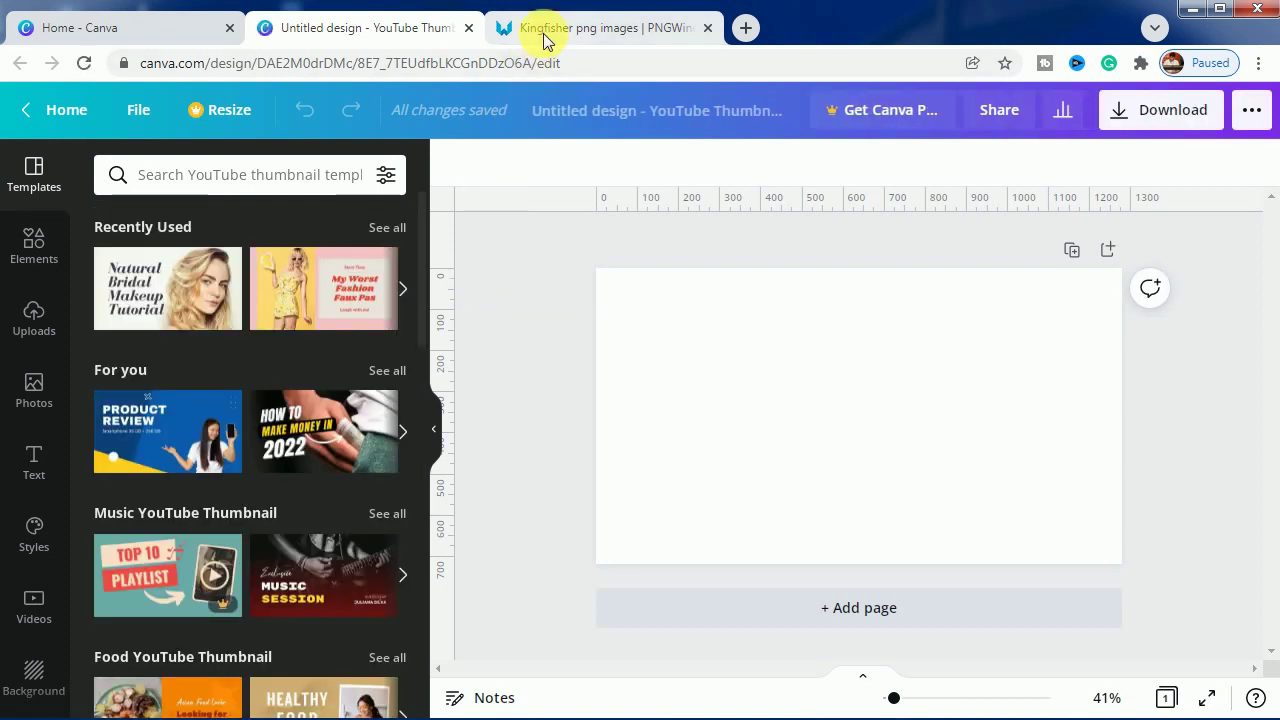
Leave the PNGWing kingfisher results and go back to the Untitled YouTube Thumbnail design
click(543, 33)
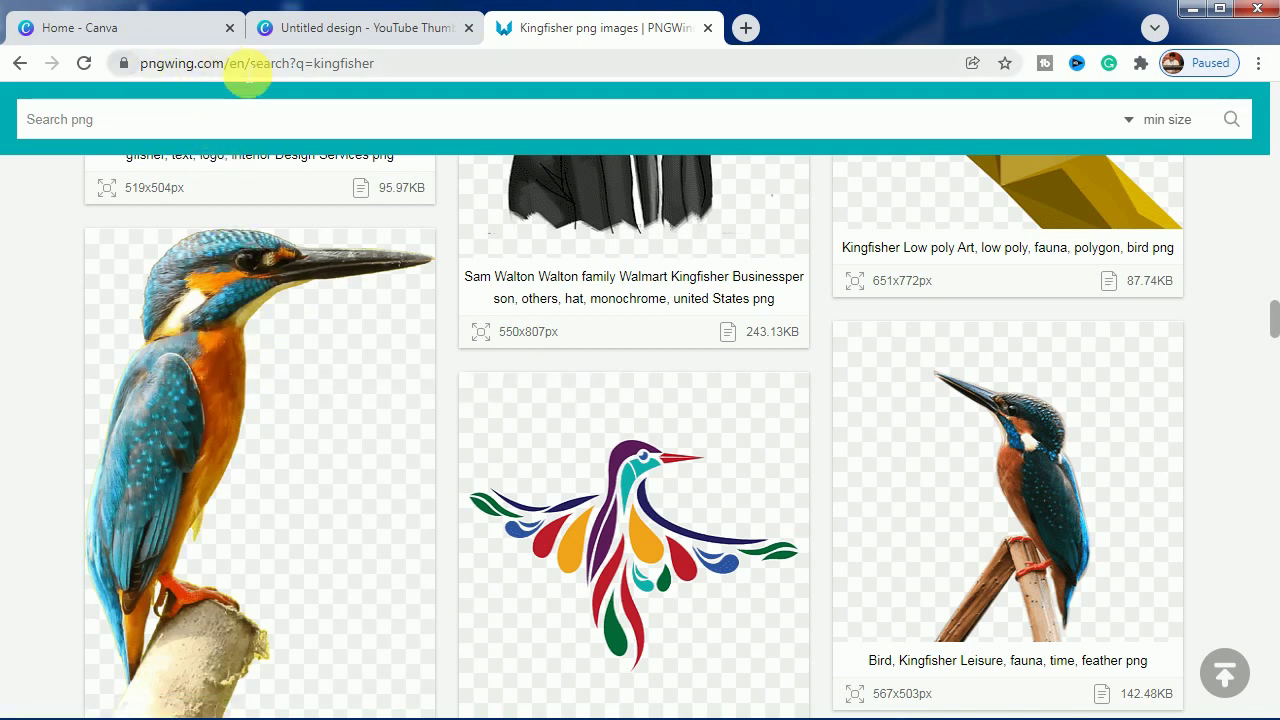
click(355, 37)
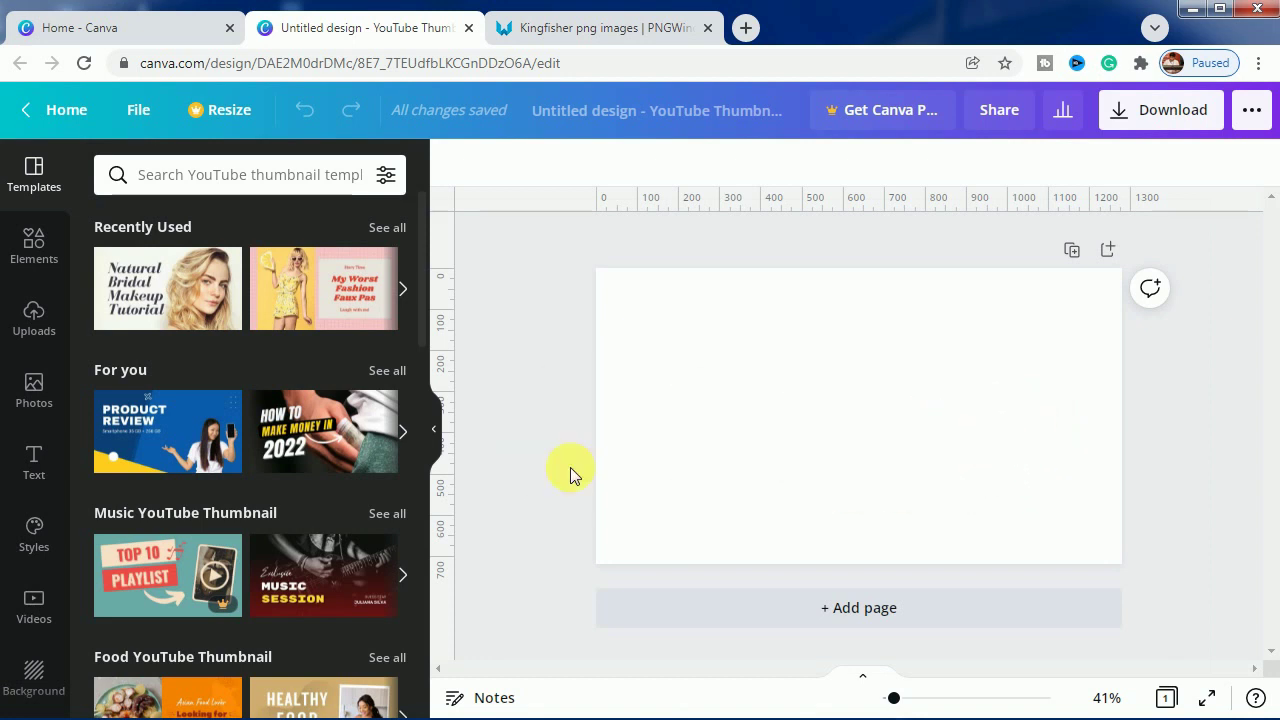
Upload the downloaded kingfisher PNG to Canva's uploads
click(33, 325)
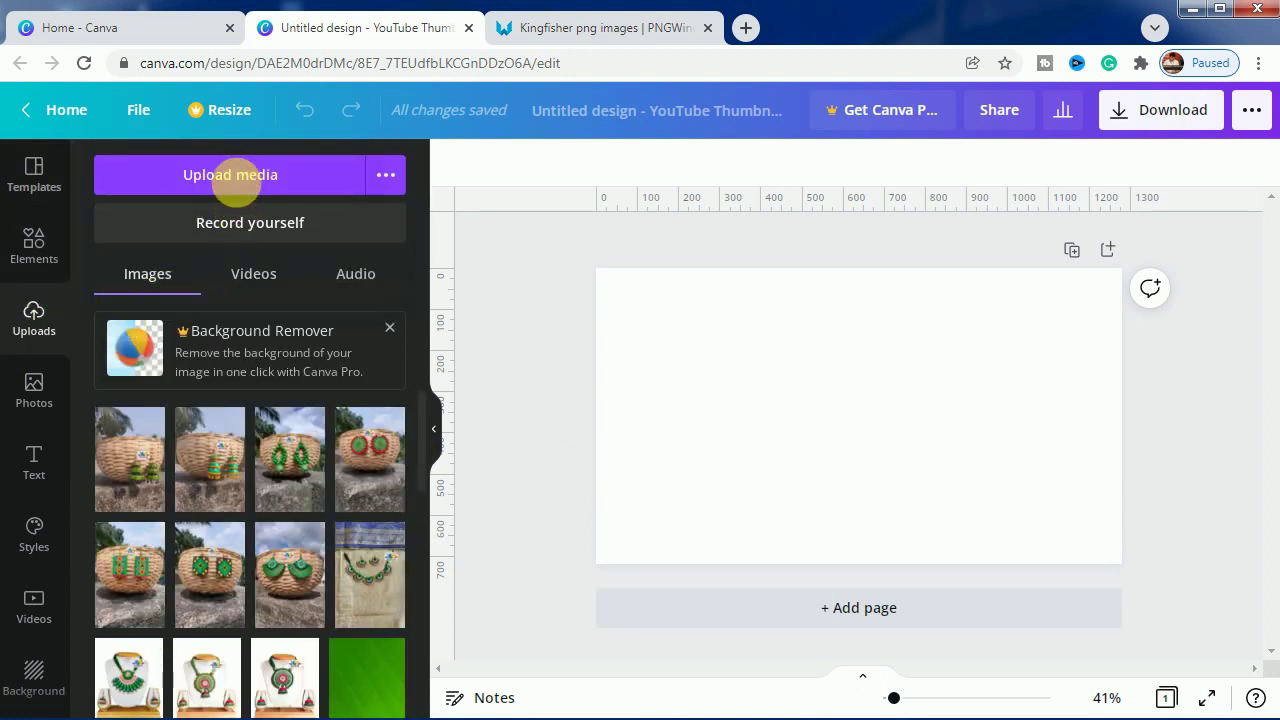
click(237, 190)
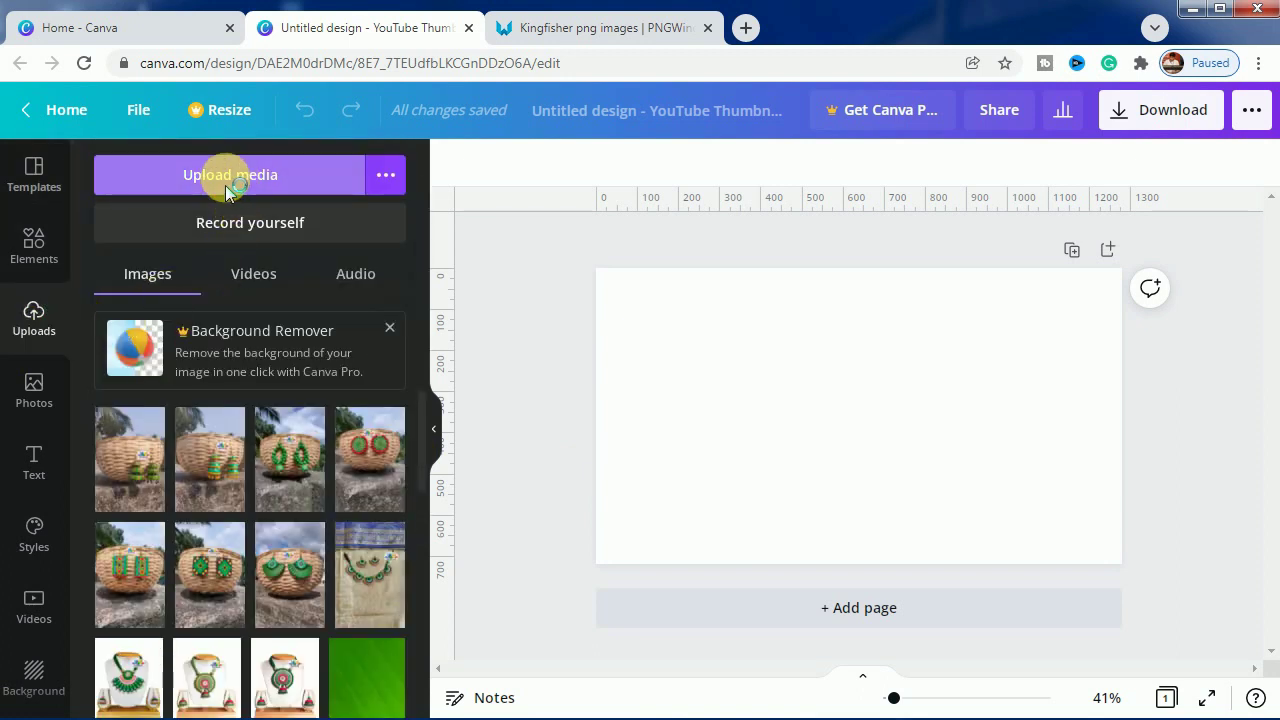
click(228, 188)
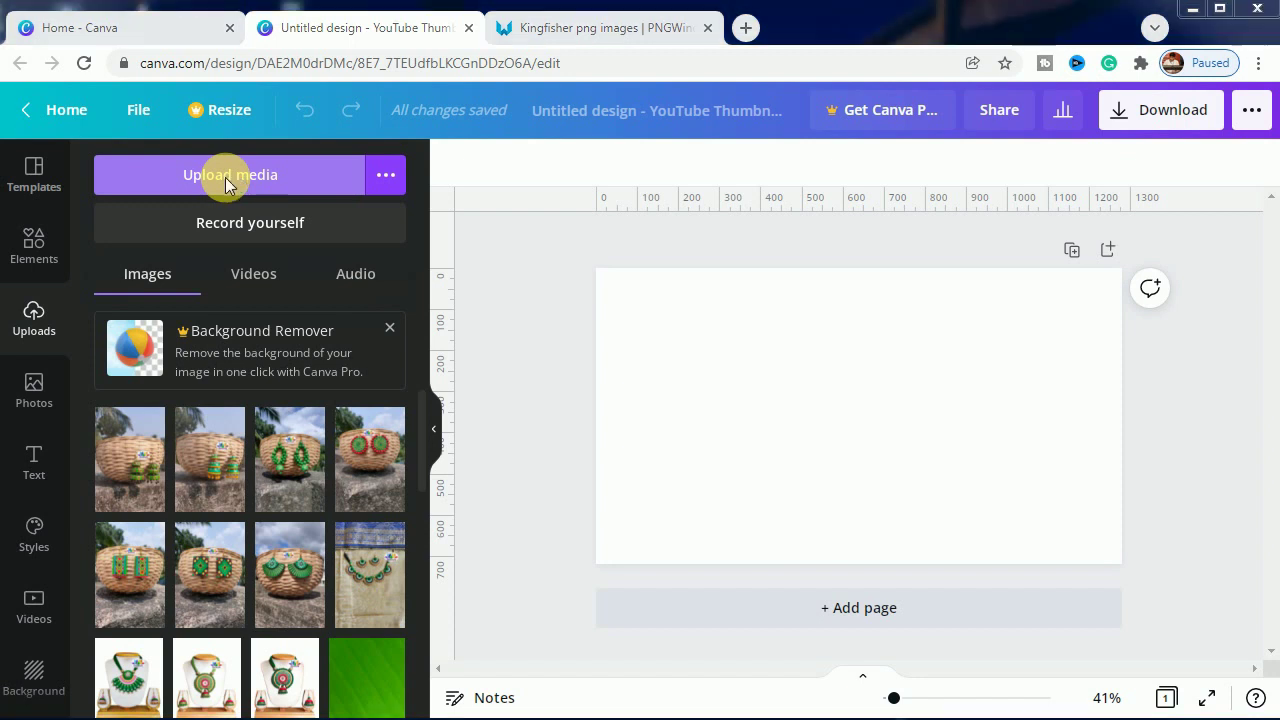
click(226, 173)
click(740, 549)
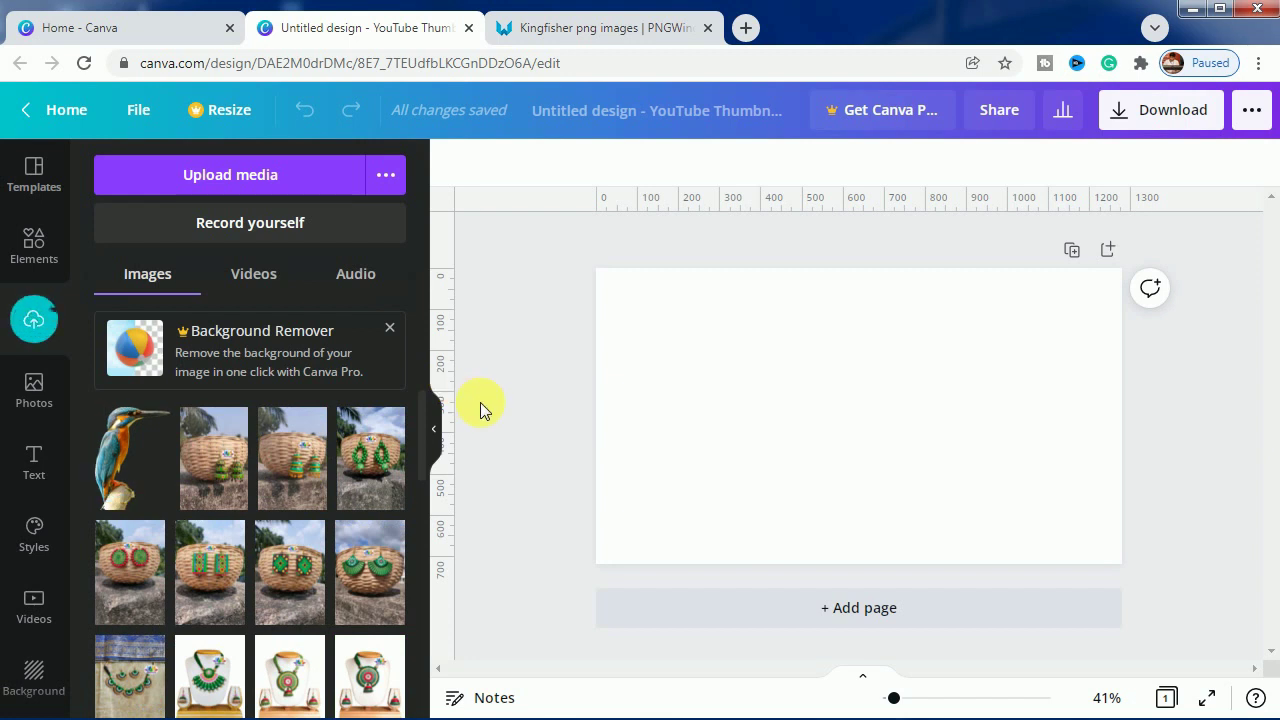
Add the kingfisher image to the page and enlarge it to about 499 × 680
click(130, 476)
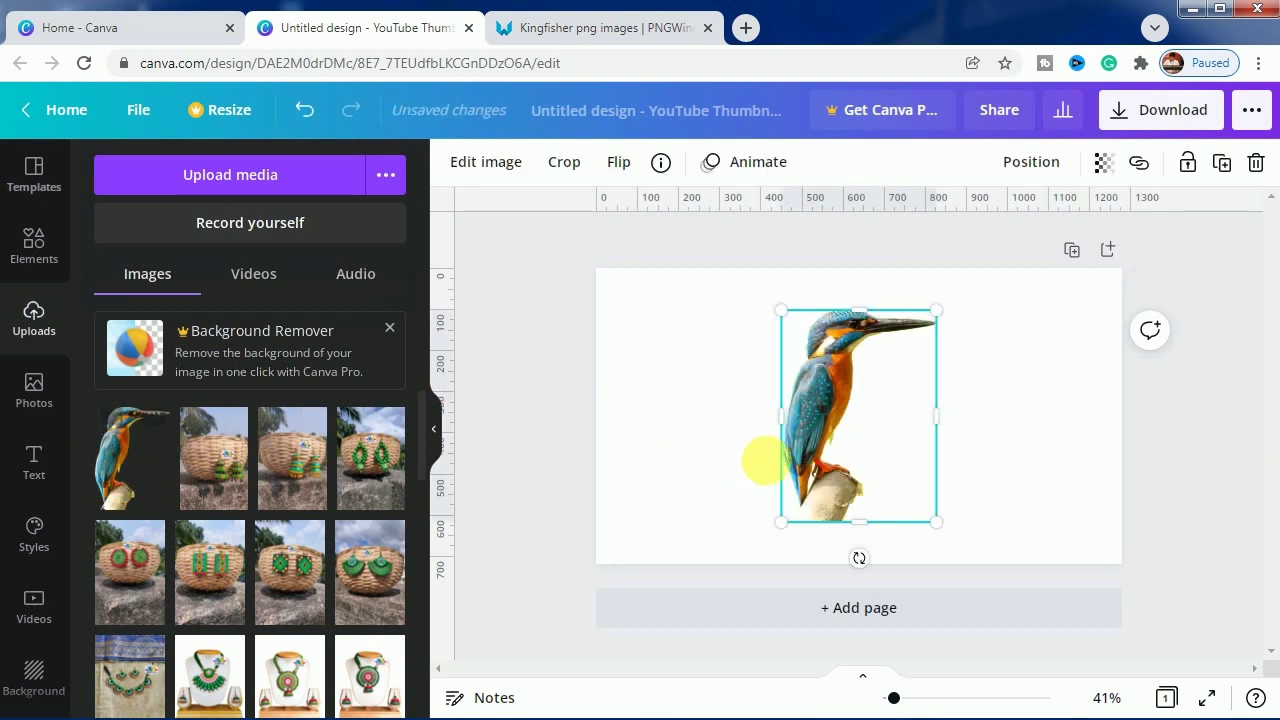
drag(781, 521, 760, 576)
drag(951, 326, 980, 303)
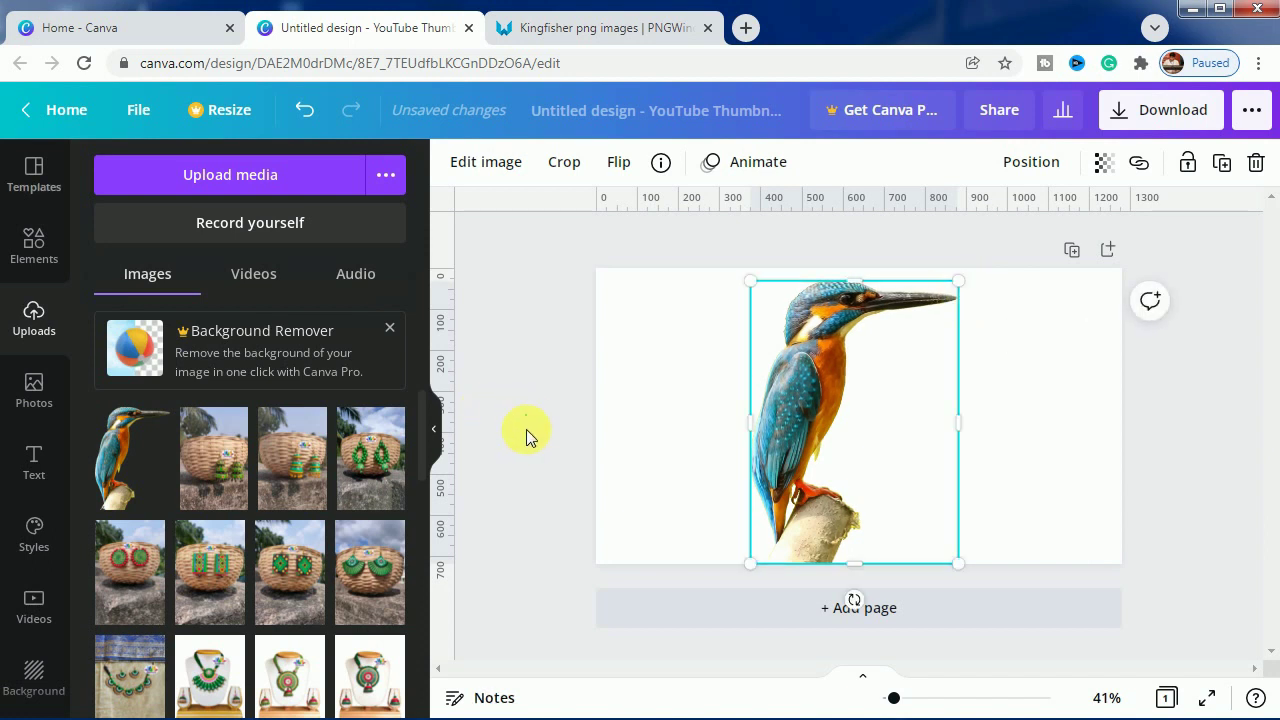
Set the page background colour to black
click(526, 429)
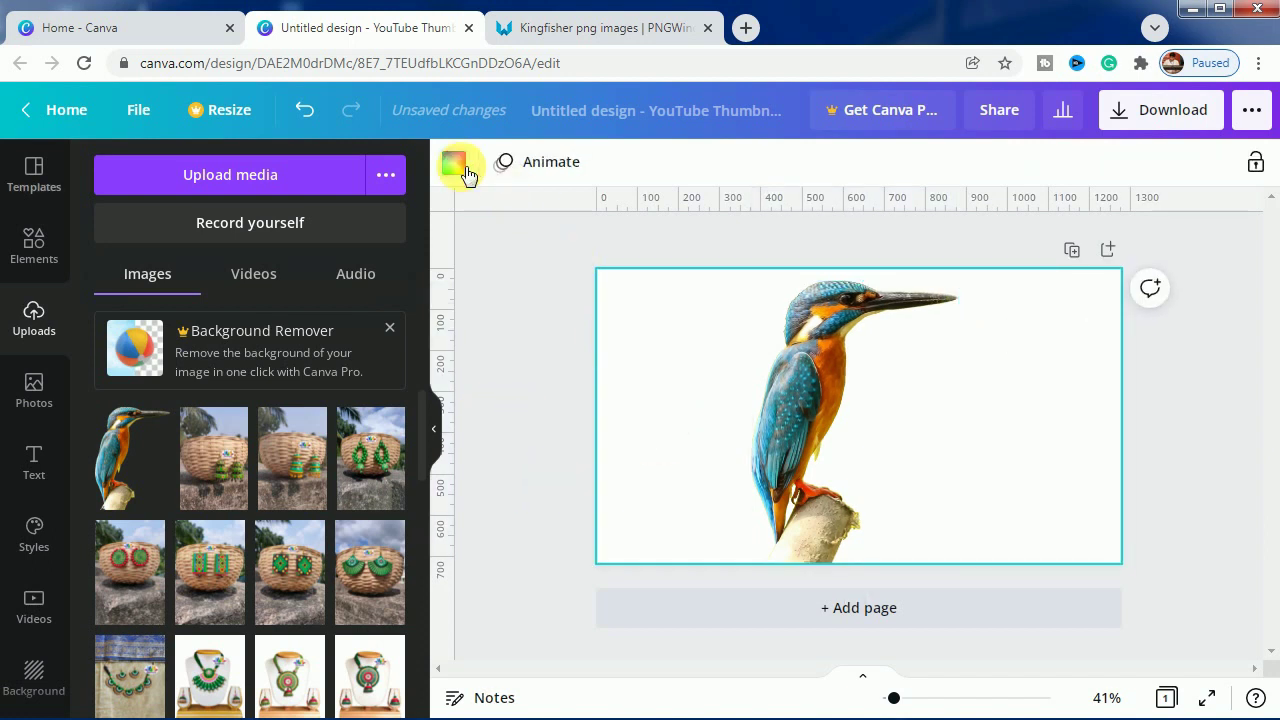
click(465, 170)
click(125, 562)
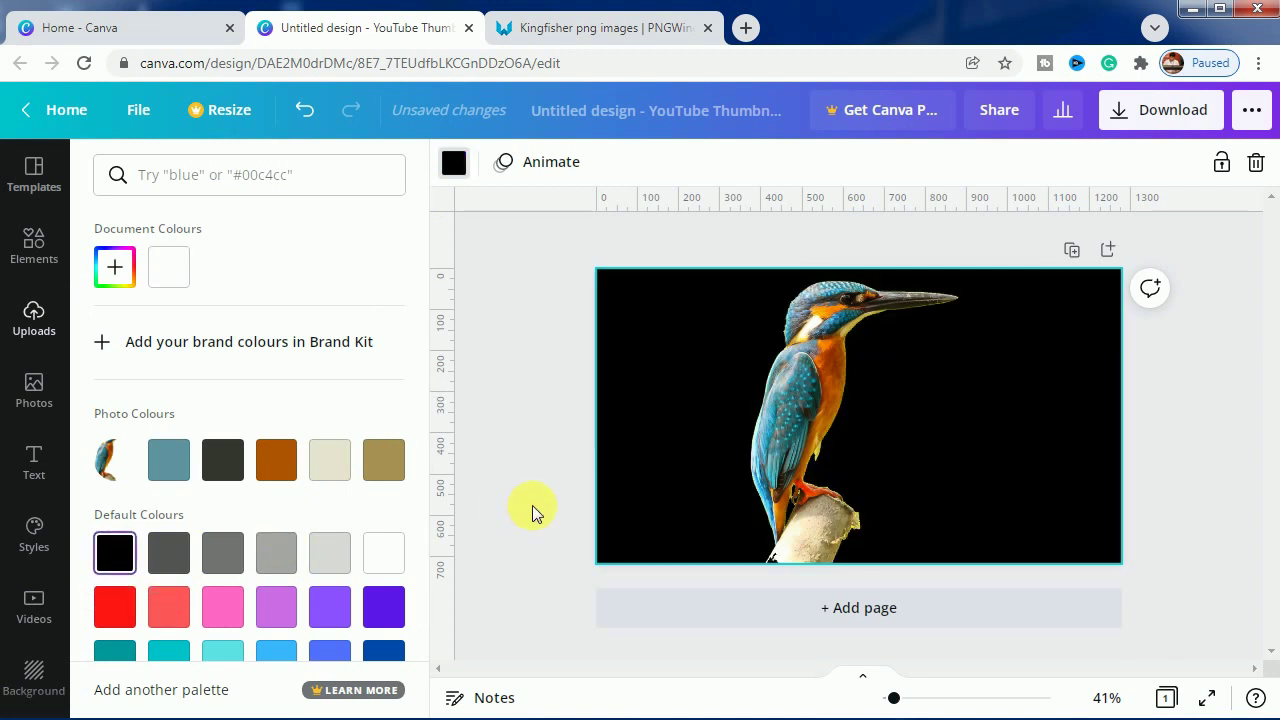
click(531, 437)
Download the design as a PNG and dismiss the Canva Pro upgrade offer
click(1145, 110)
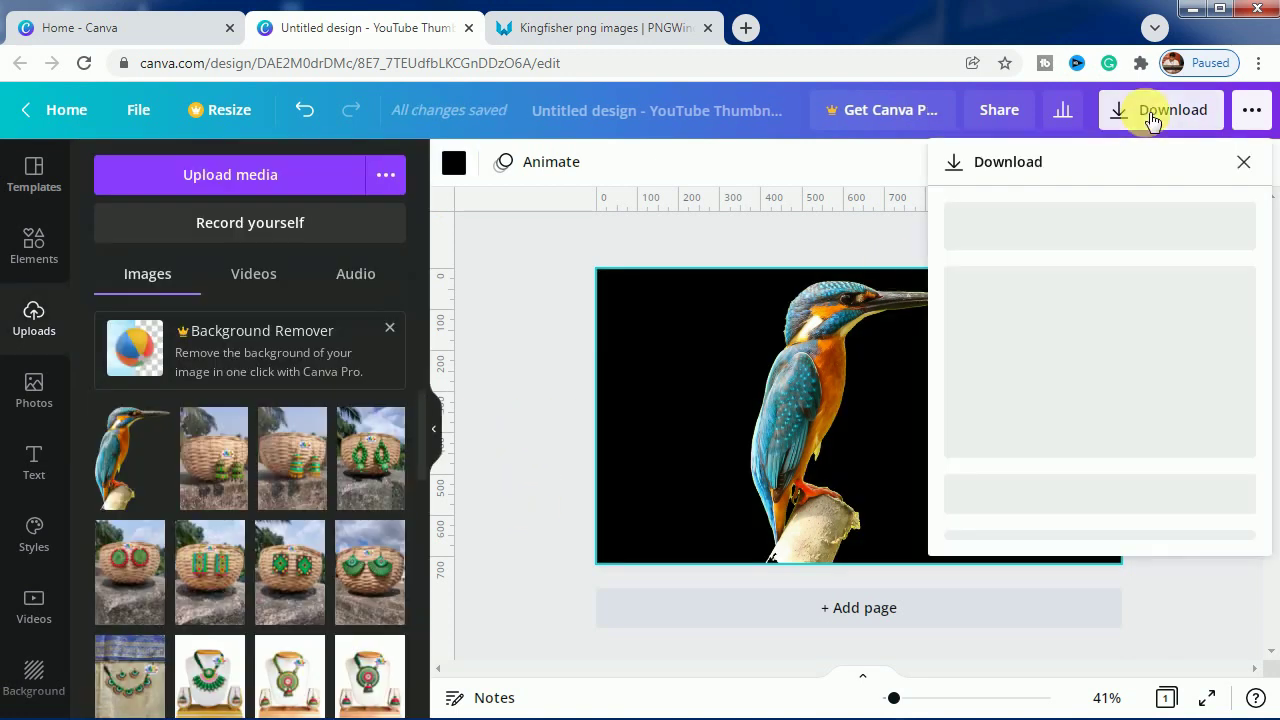
click(1112, 496)
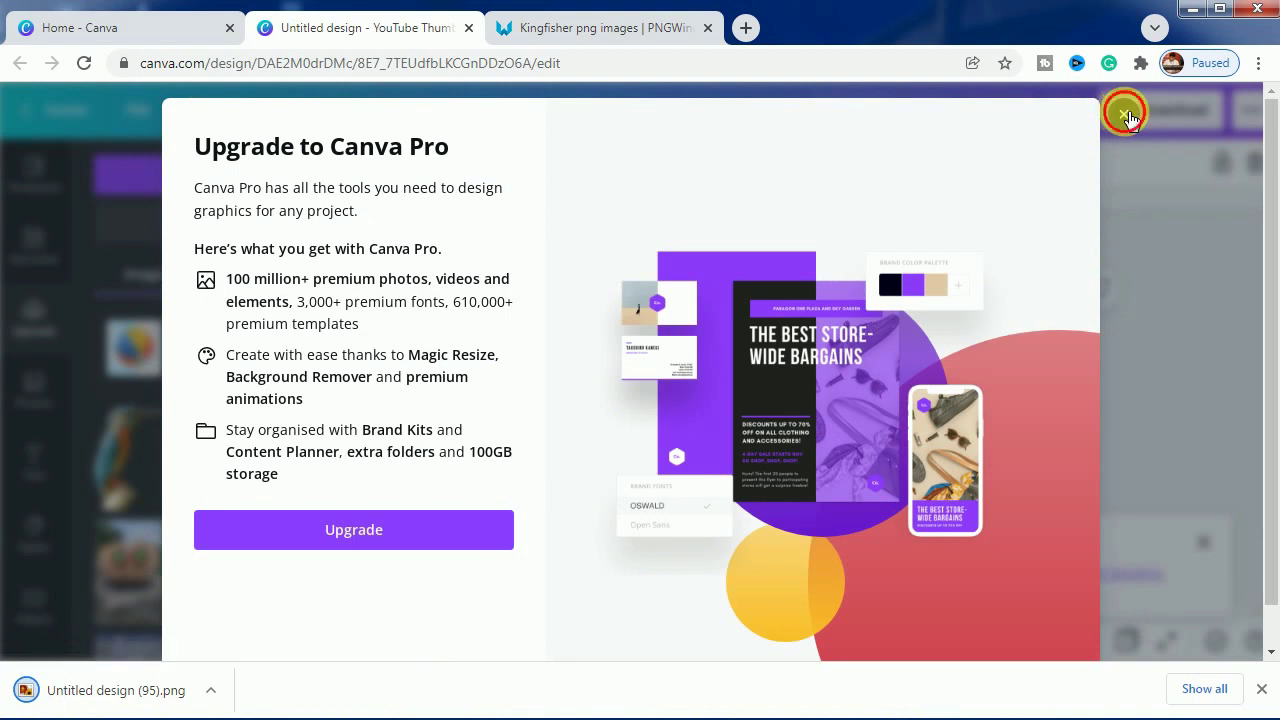
click(1122, 115)
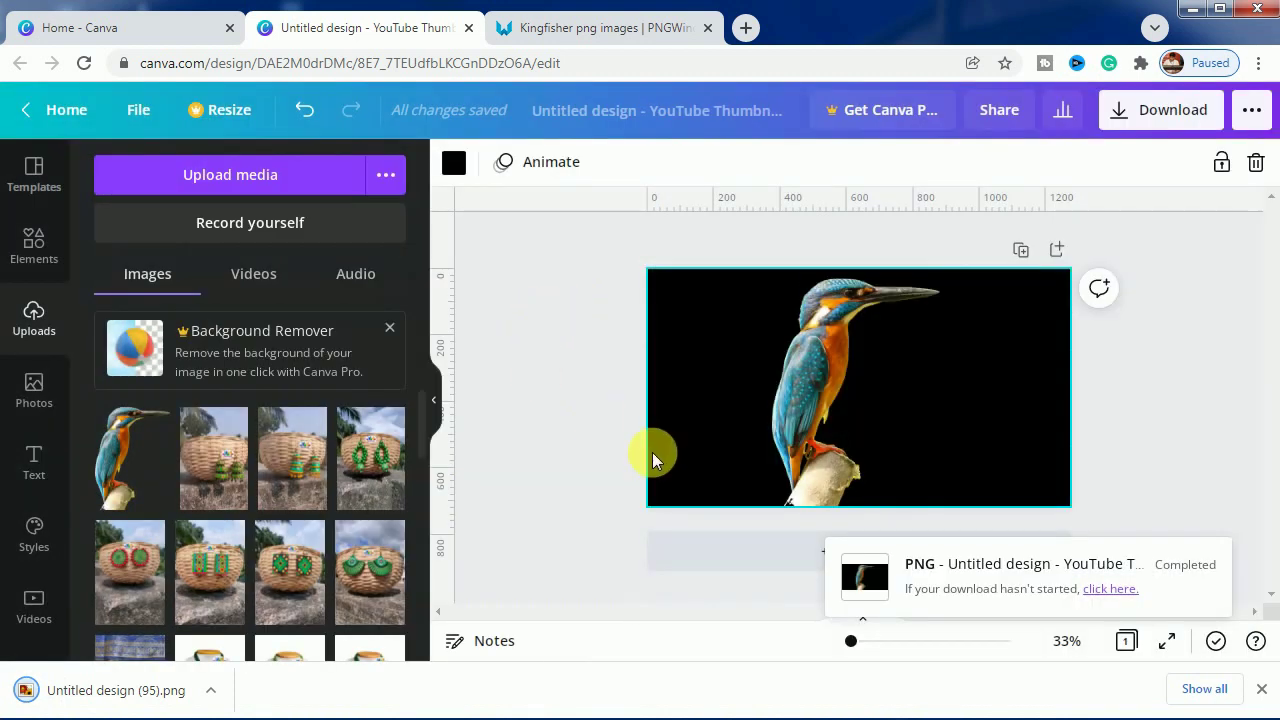
Close the thumbnail design and create a blank 1080 × 1080 Instagram Post from Canva Home
click(469, 29)
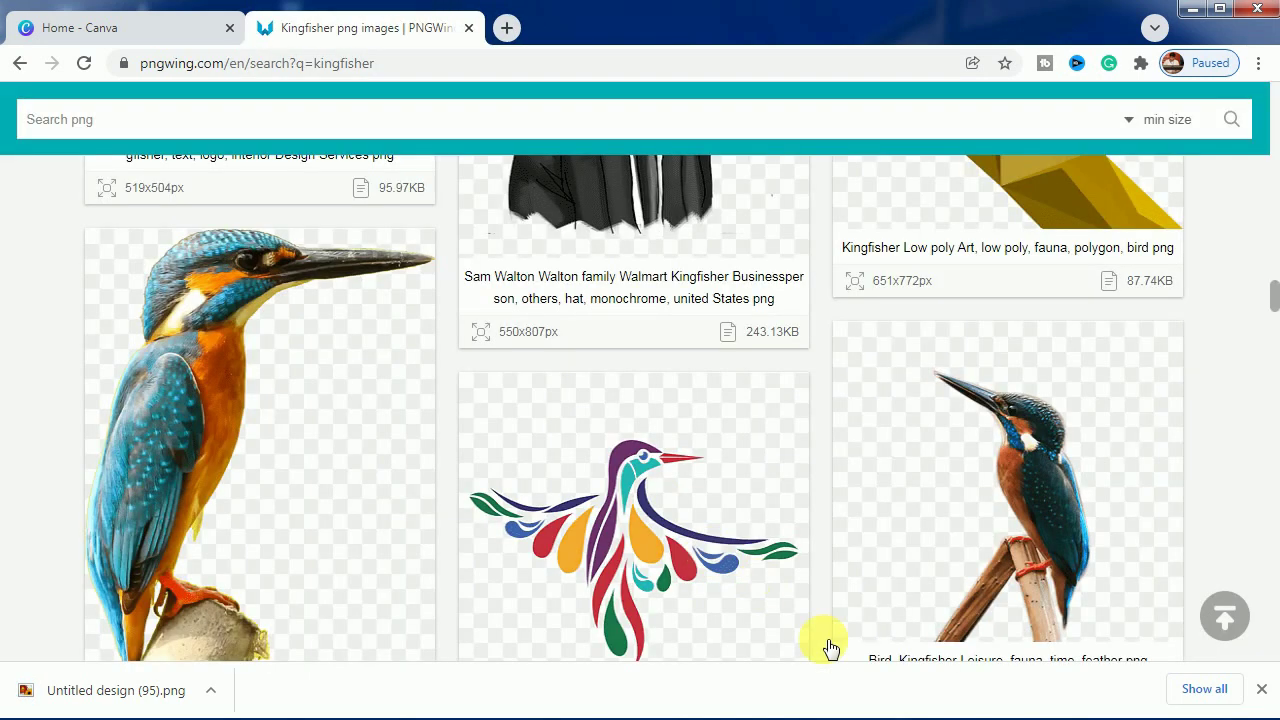
click(154, 28)
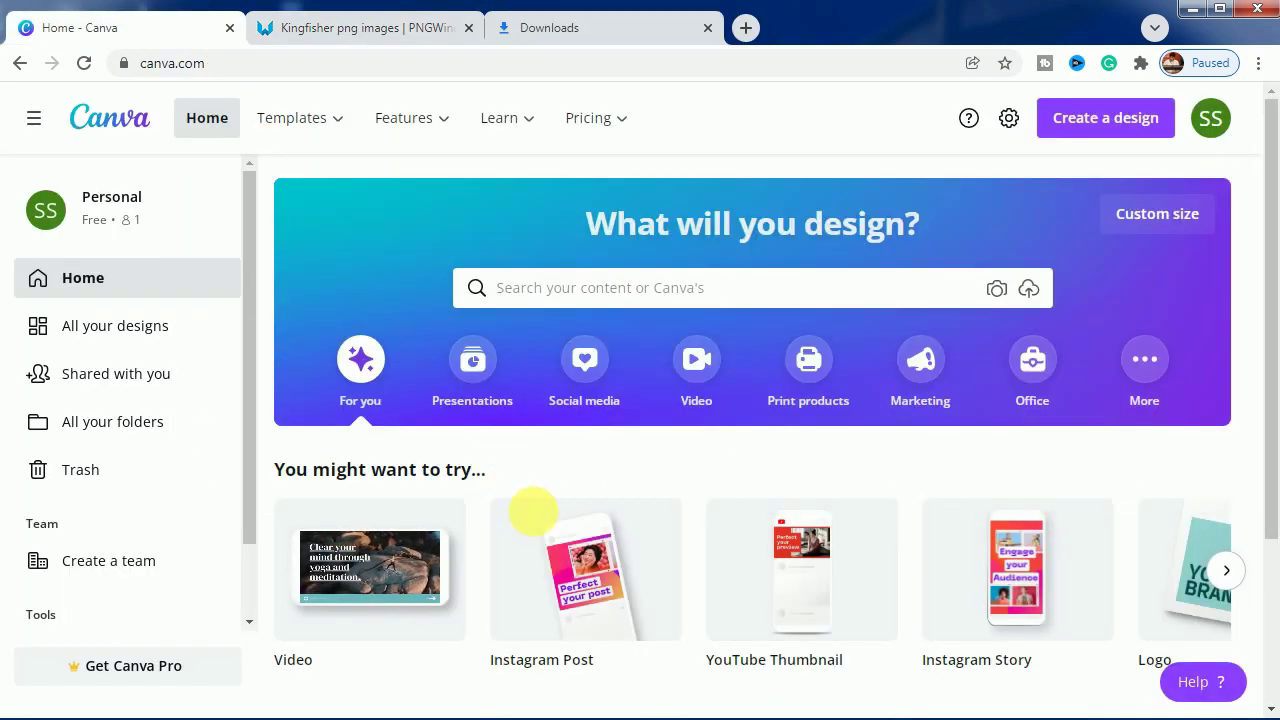
mouse_move(563, 560)
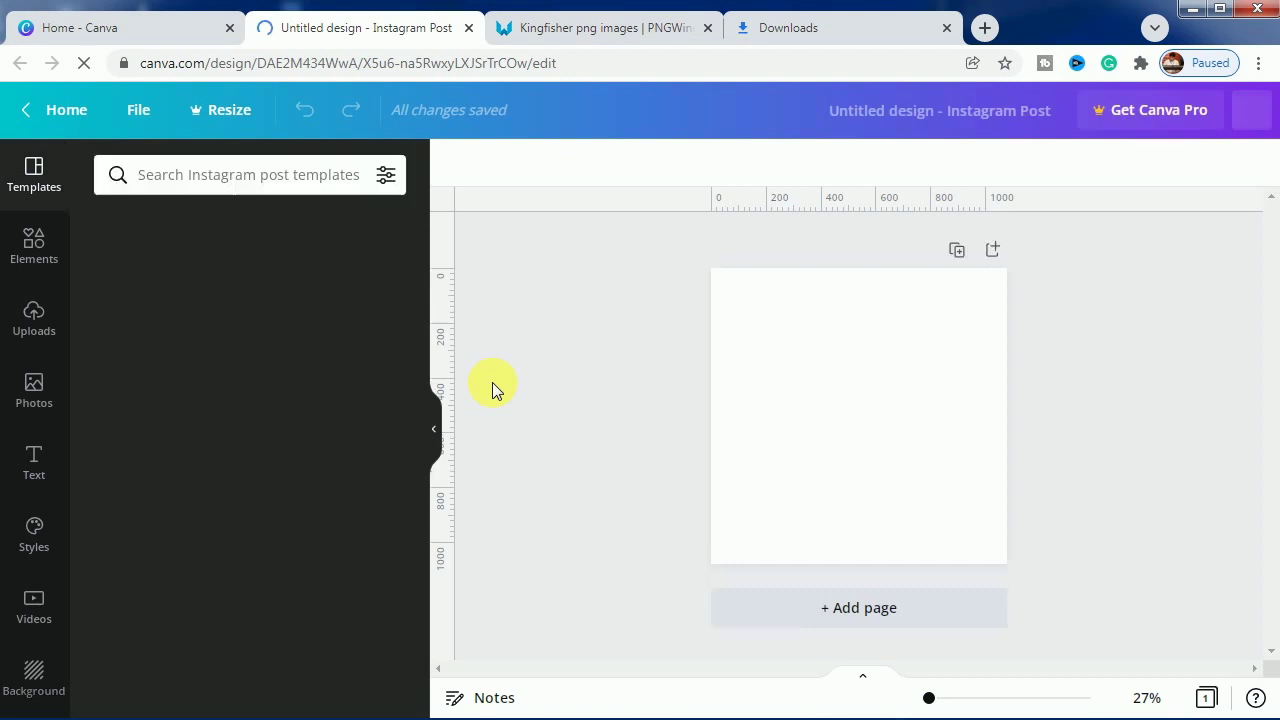
click(945, 28)
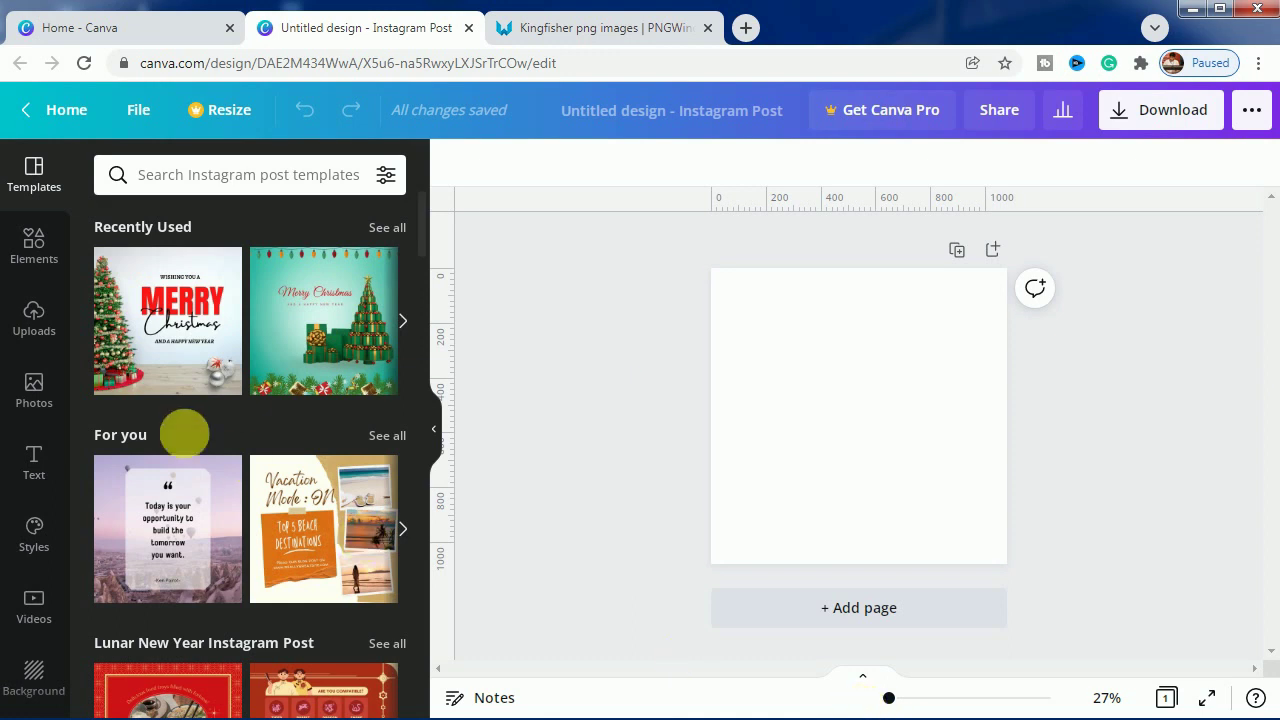
Upload 'Untitled design (95)', the black-background kingfisher image, into Canva's uploads
click(44, 333)
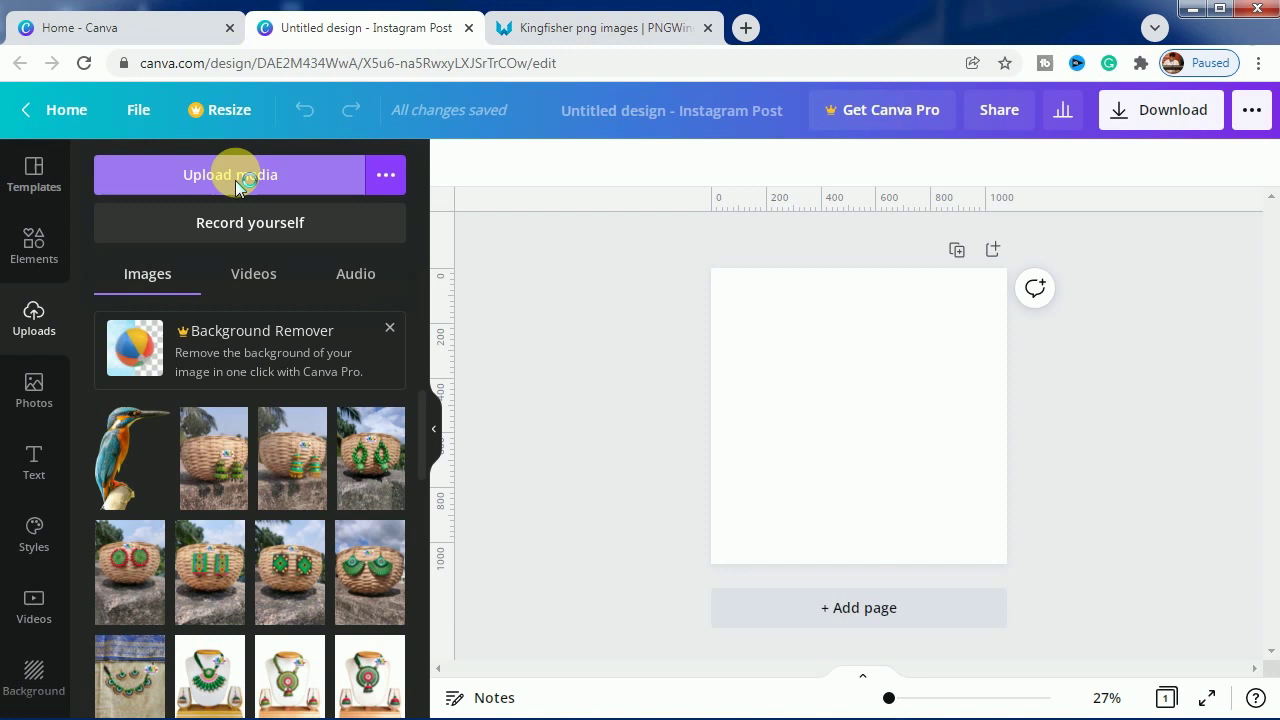
click(238, 176)
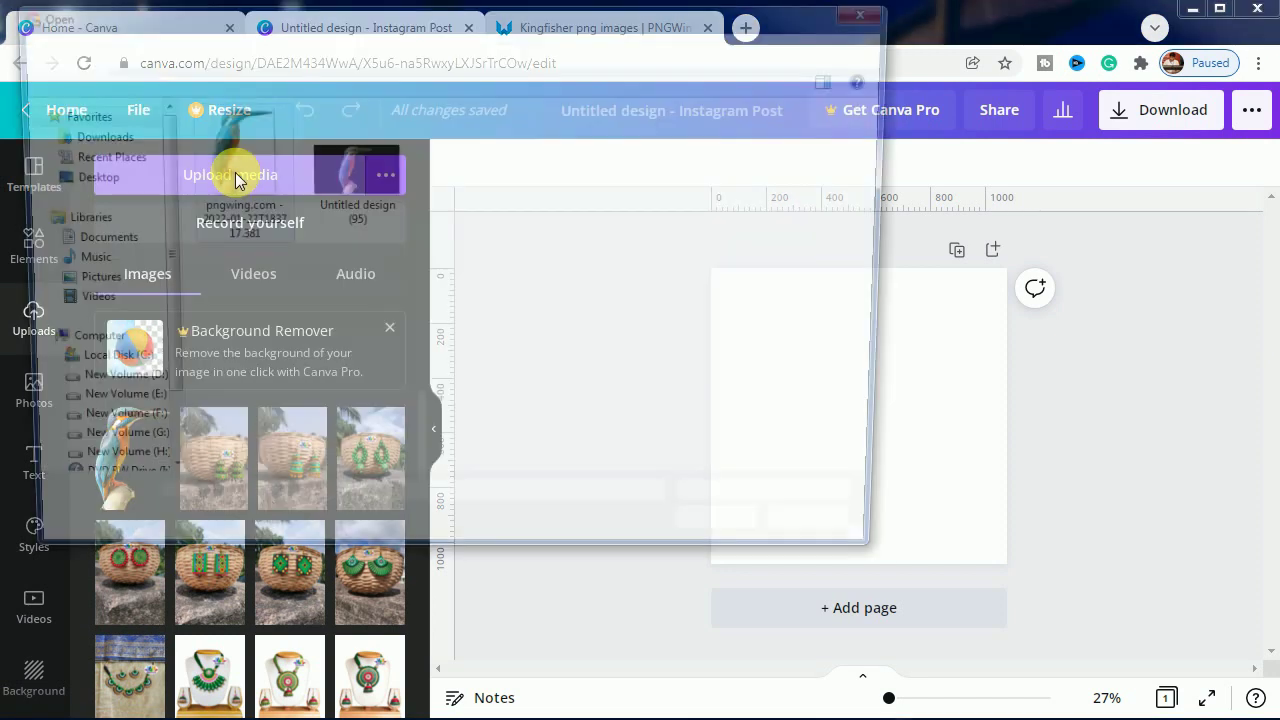
click(330, 190)
click(775, 552)
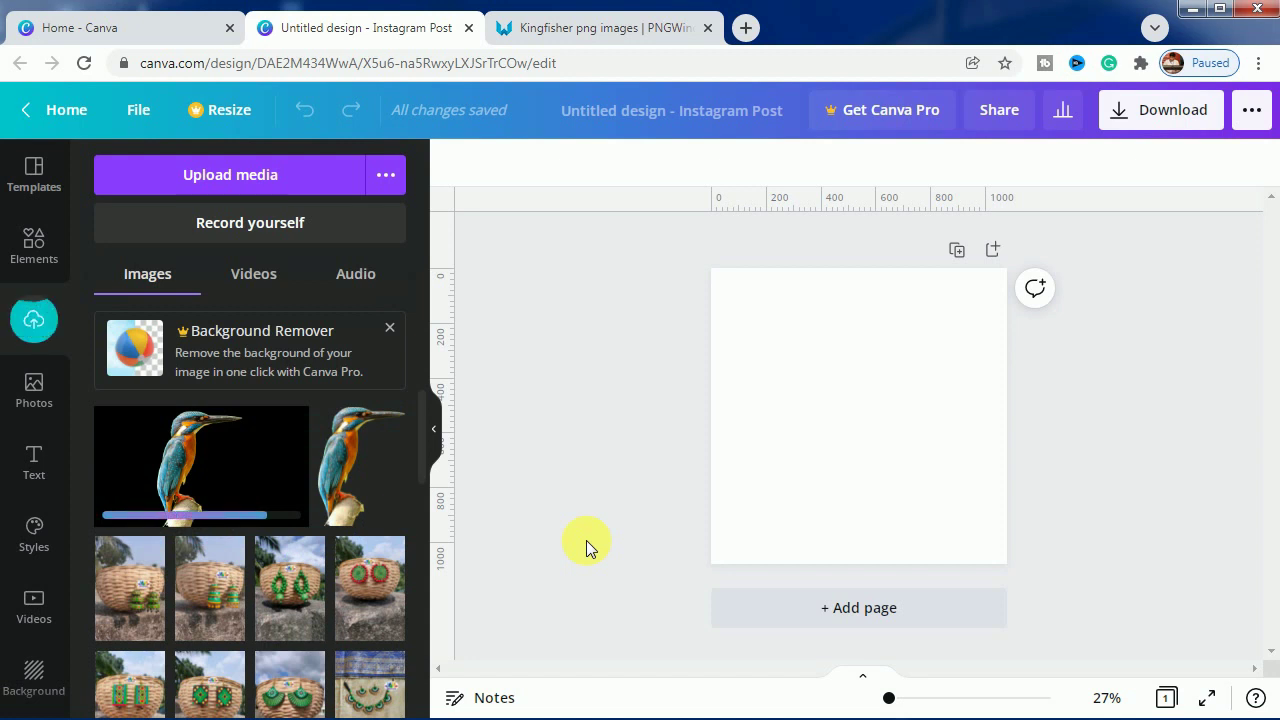
mouse_move(900, 703)
mouse_down()
mouse_move(889, 697)
mouse_move(899, 705)
mouse_up()
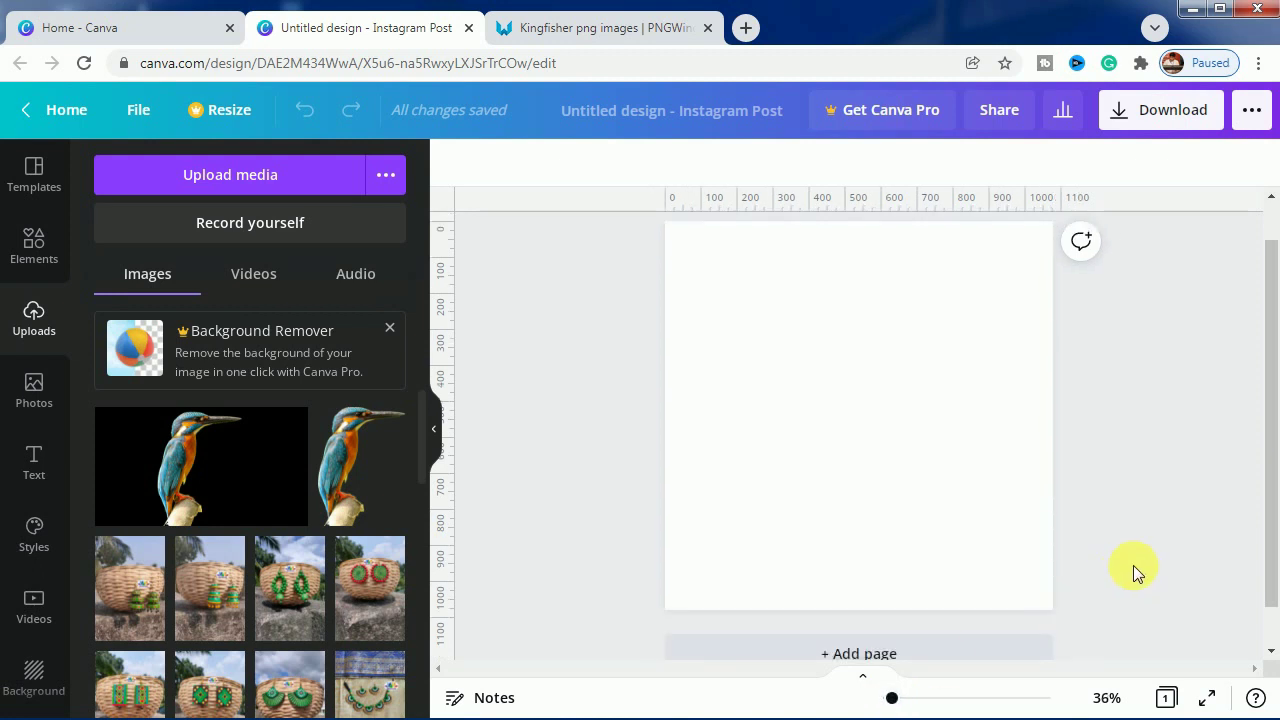
Search the elements for 'Frames' and scroll down to the alphabet-letter frames
click(36, 250)
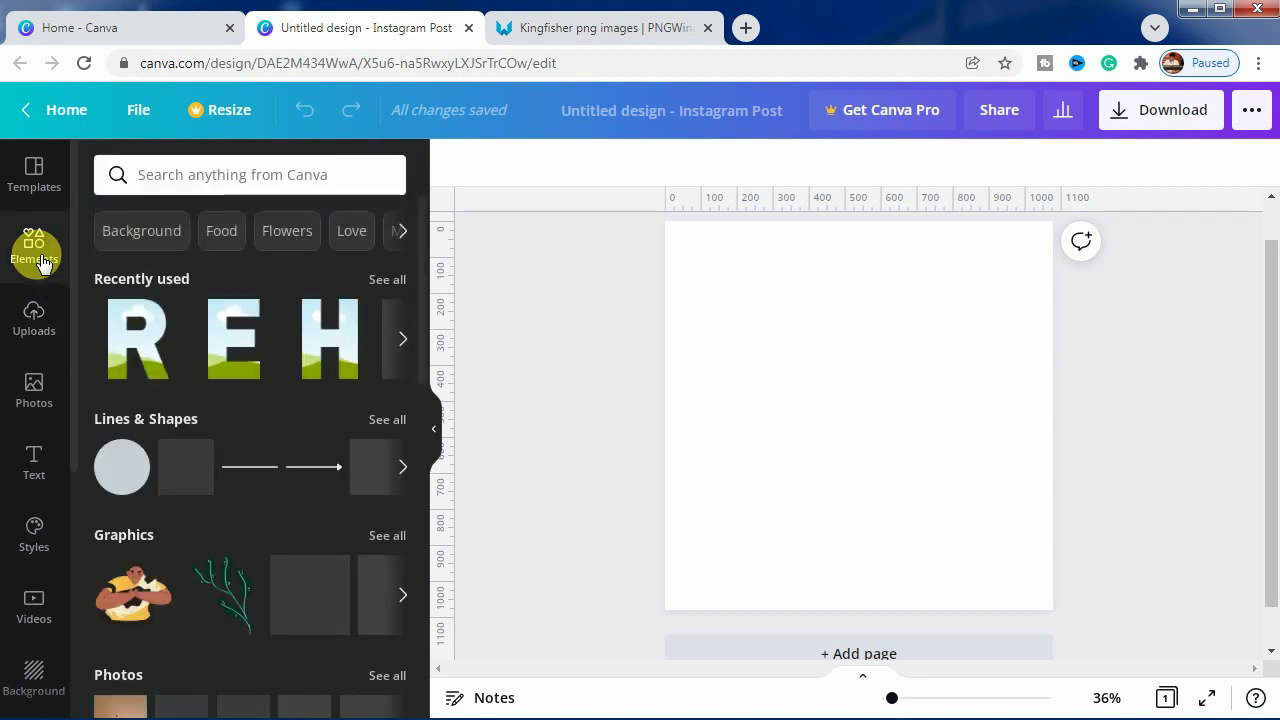
click(266, 176)
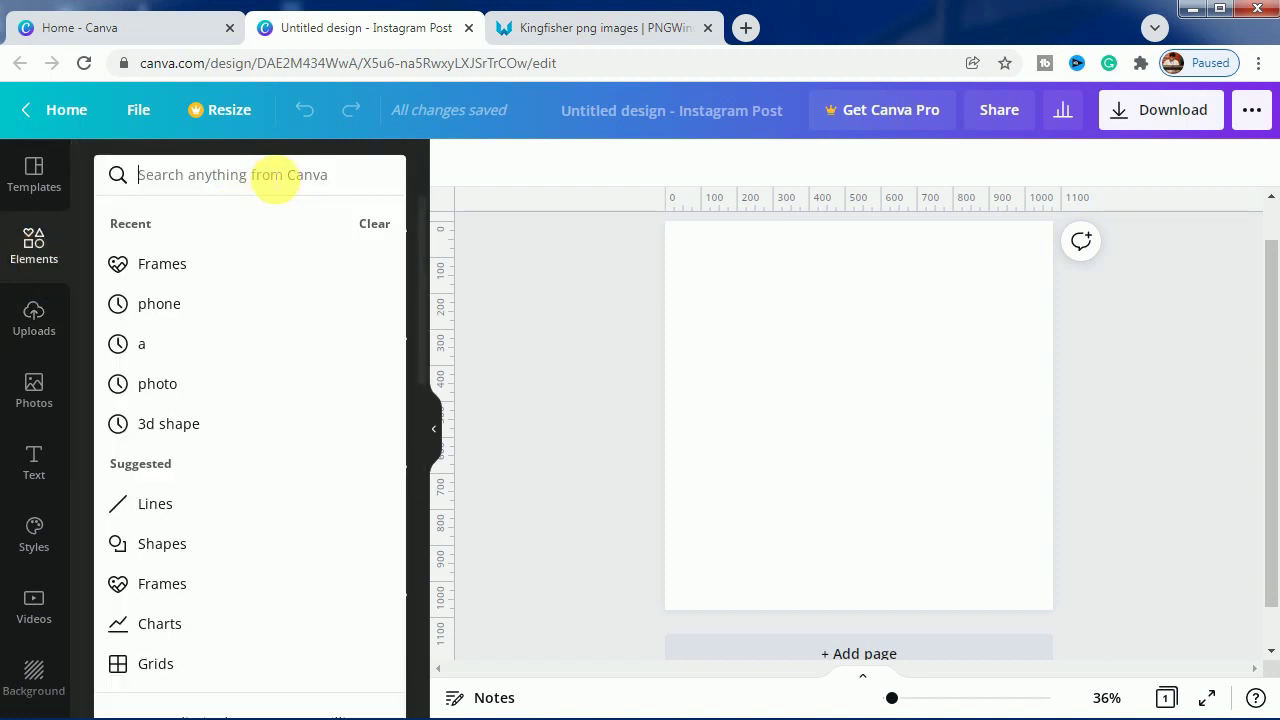
click(157, 266)
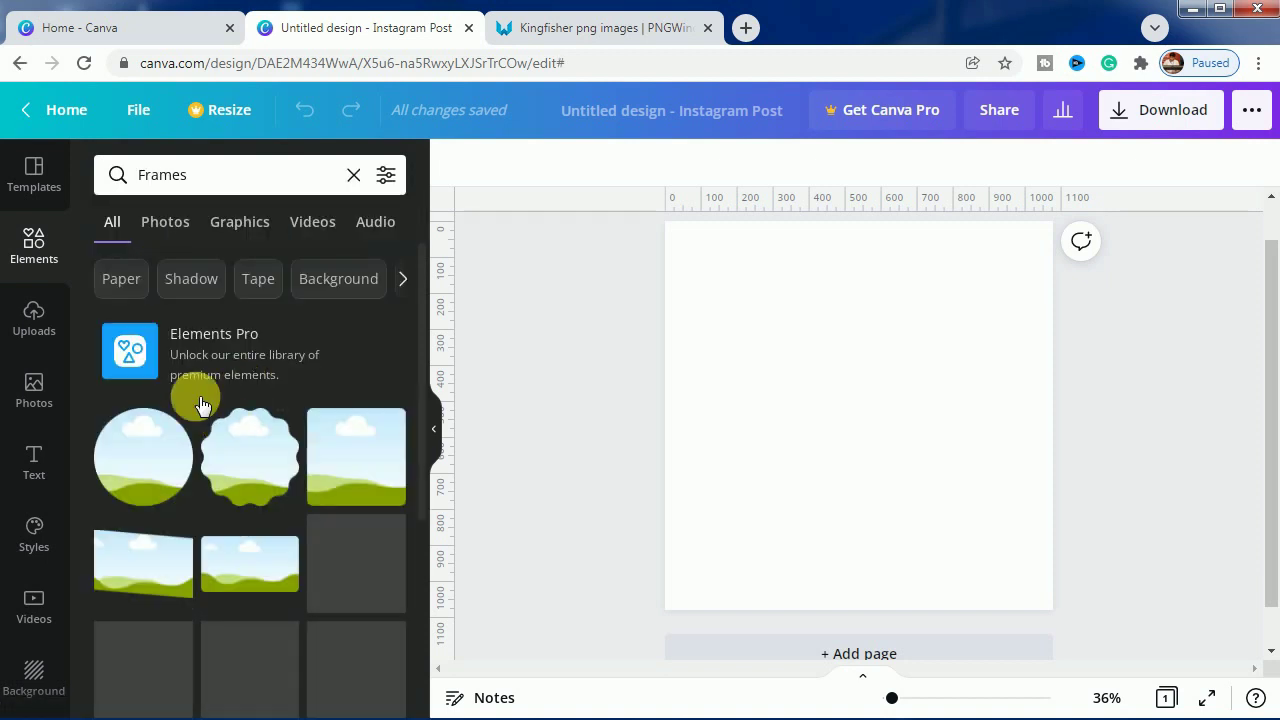
scroll(194, 400, down, 5)
scroll(195, 405, down, 6)
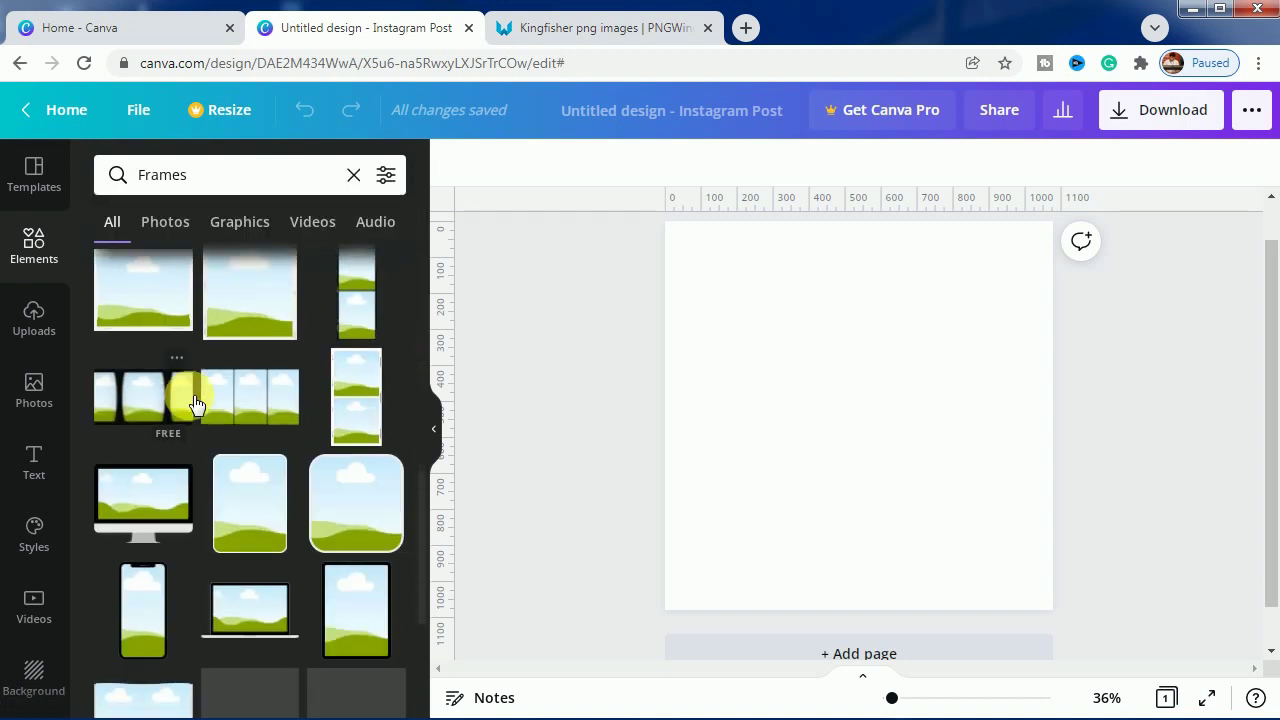
scroll(197, 410, down, 5)
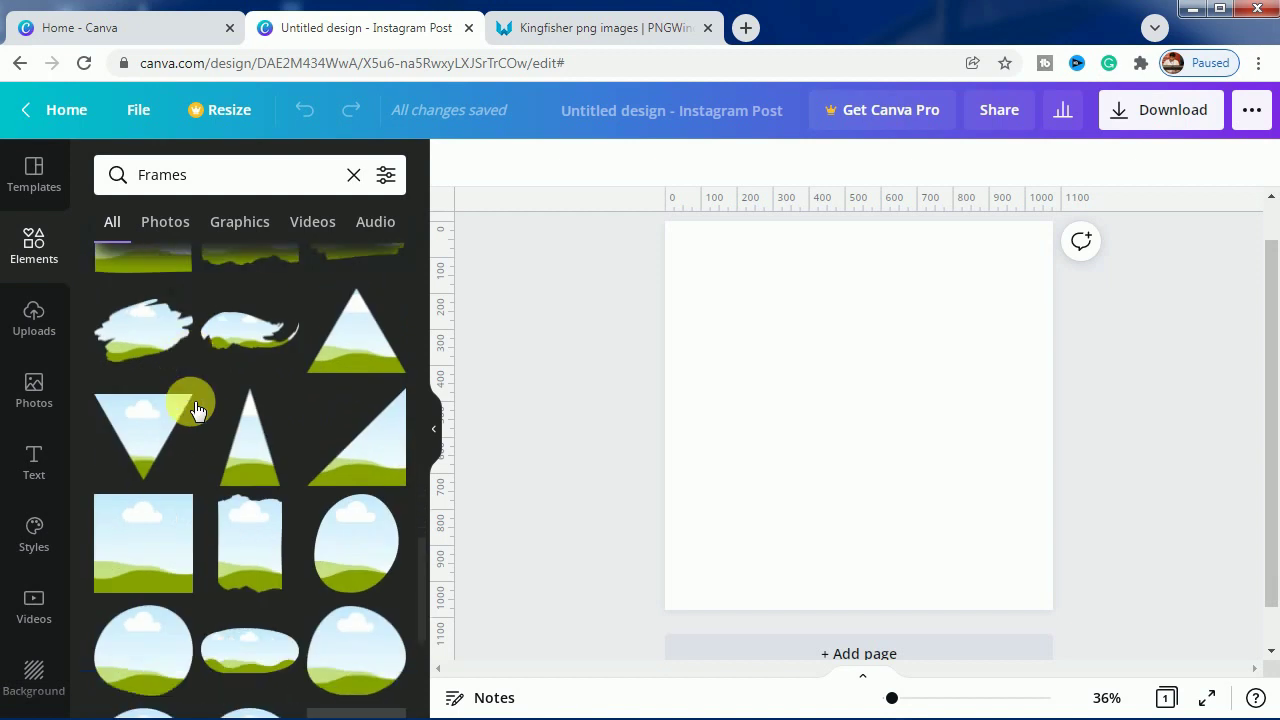
scroll(197, 410, down, 6)
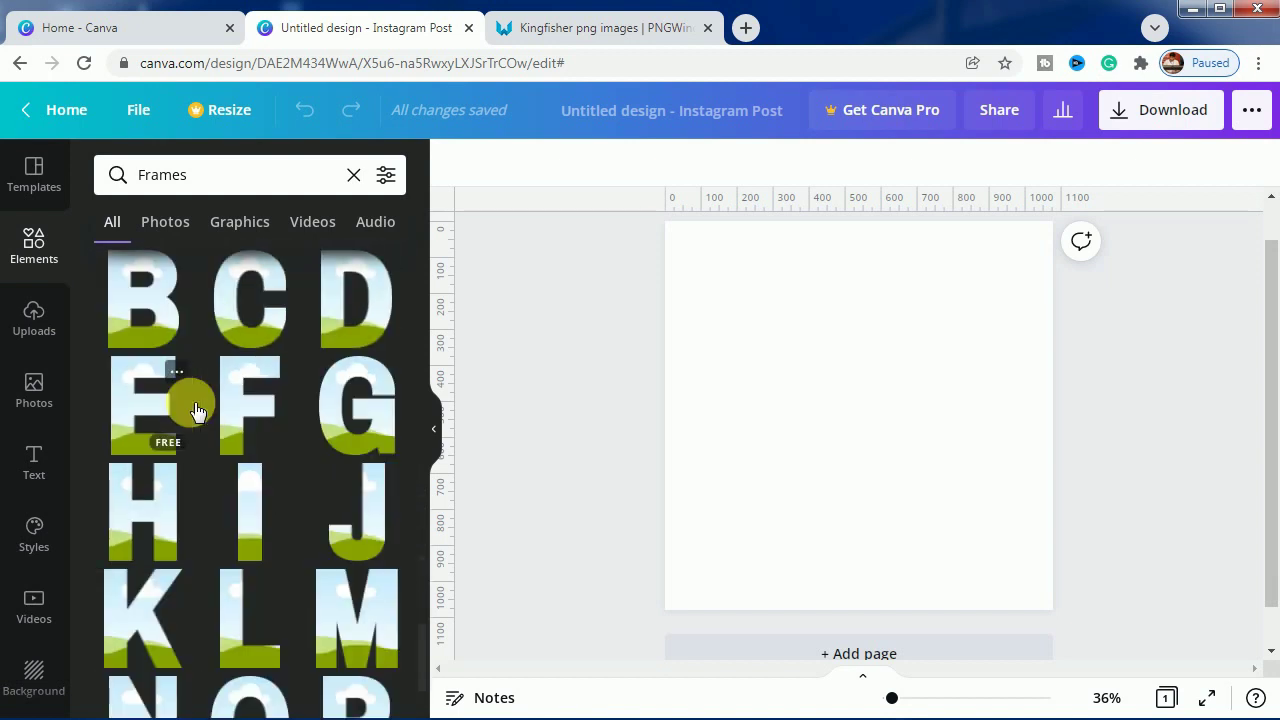
Add a K letter frame at 233 × 297 and a slim I frame at 89 × 380 beside it
click(155, 621)
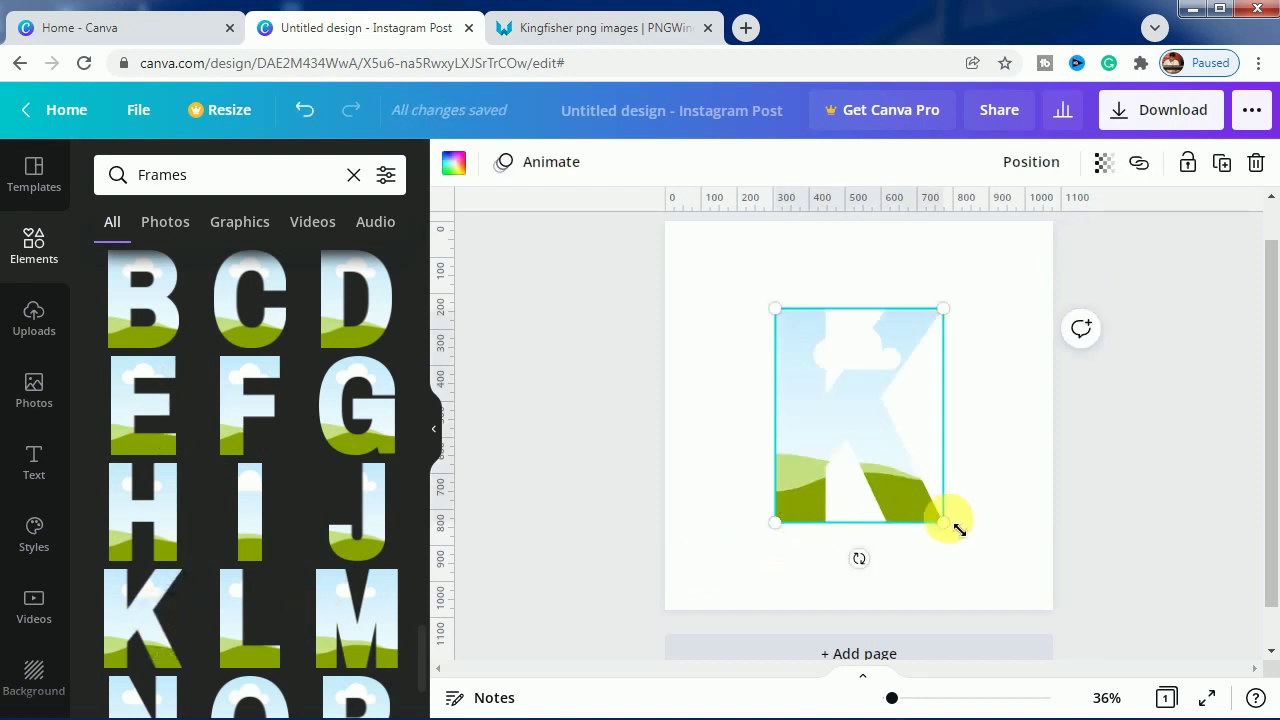
drag(955, 533, 786, 406)
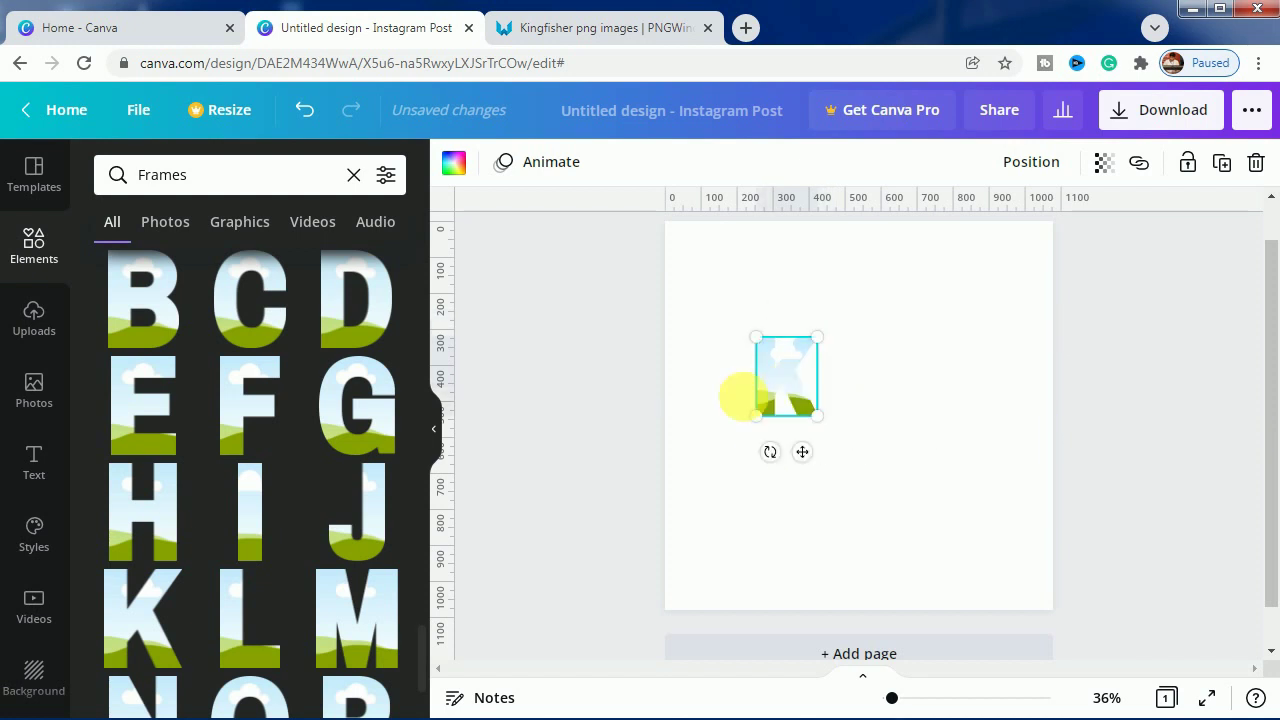
click(250, 512)
drag(848, 463, 838, 420)
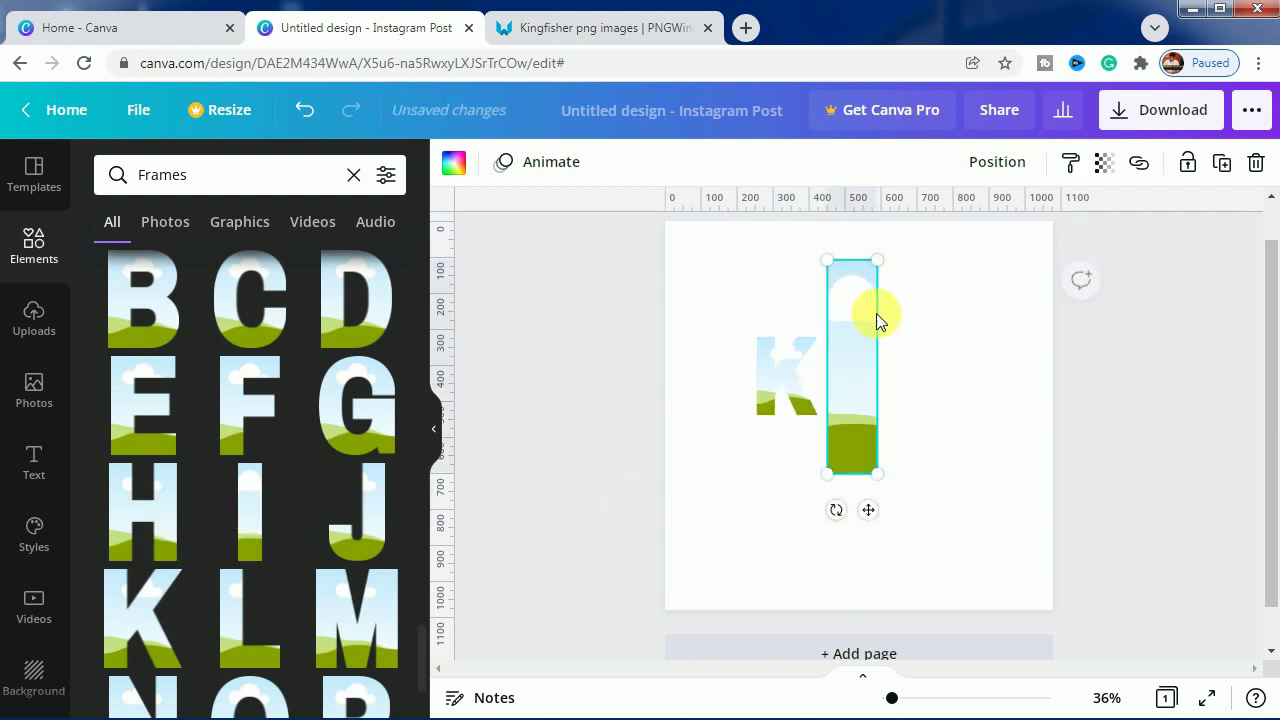
drag(876, 268, 866, 348)
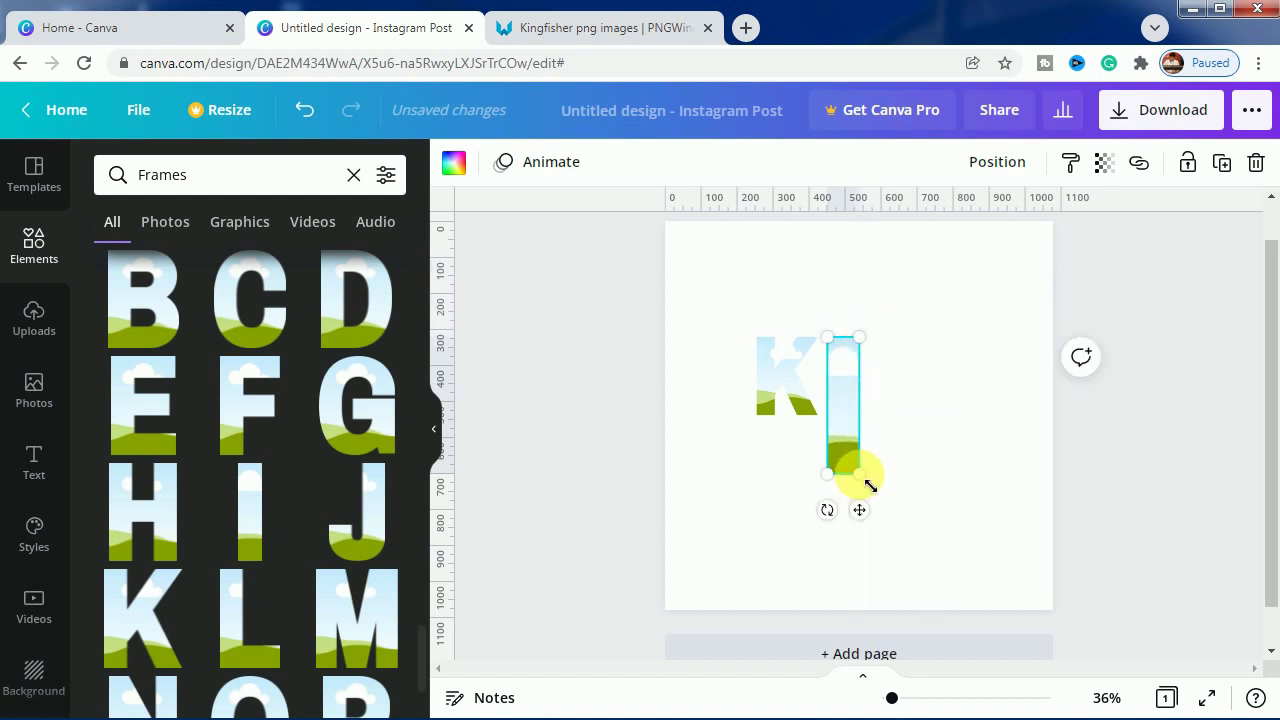
drag(857, 486, 846, 414)
click(509, 429)
Add the N and G letter frames after KI, shrinking G to 168 × 218
scroll(150, 643, down, 1)
drag(150, 643, 960, 366)
drag(852, 250, 893, 443)
drag(370, 322, 1003, 423)
drag(1063, 249, 968, 434)
click(630, 495)
Select all four KING frames and tidy them up into even spacing
drag(750, 448, 1041, 451)
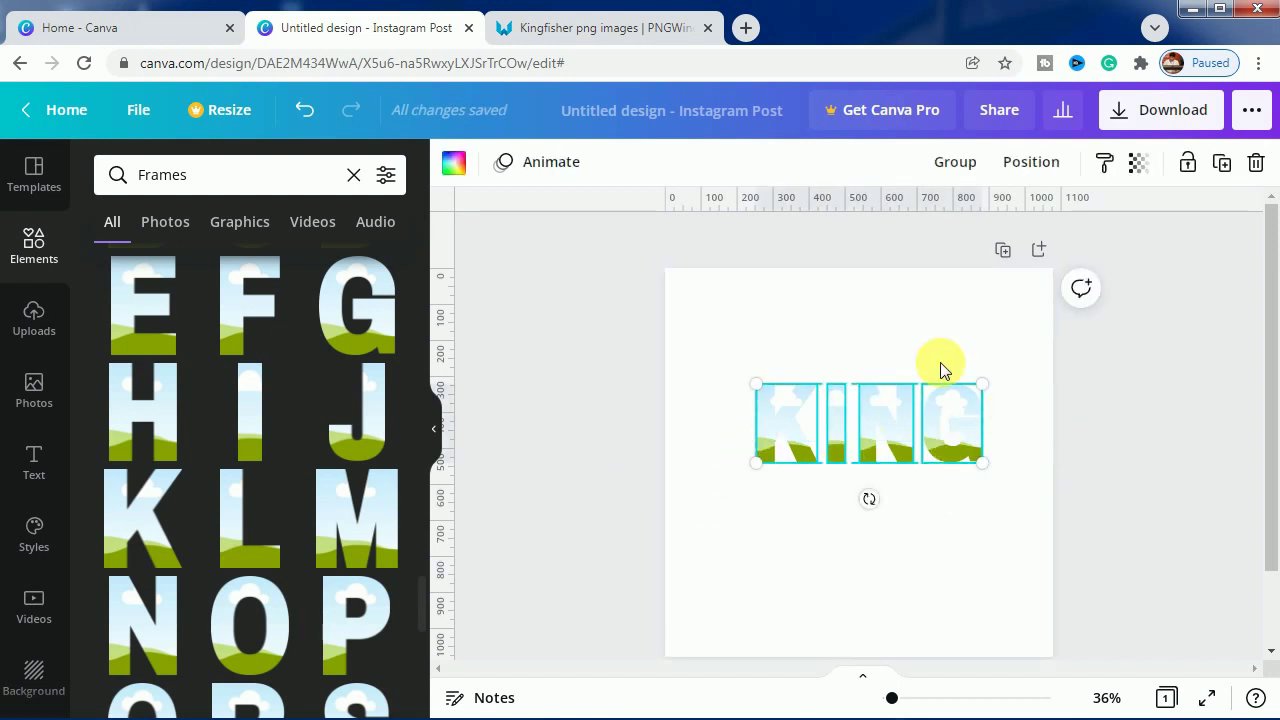
click(1031, 162)
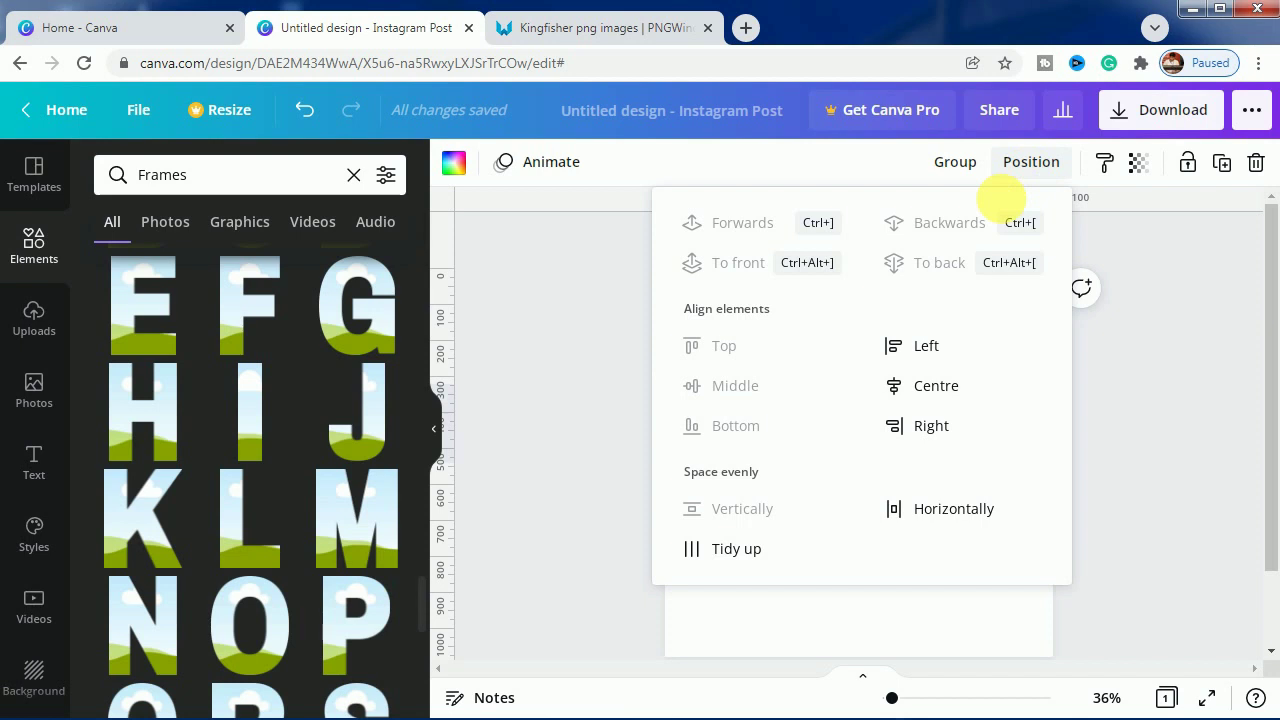
click(729, 549)
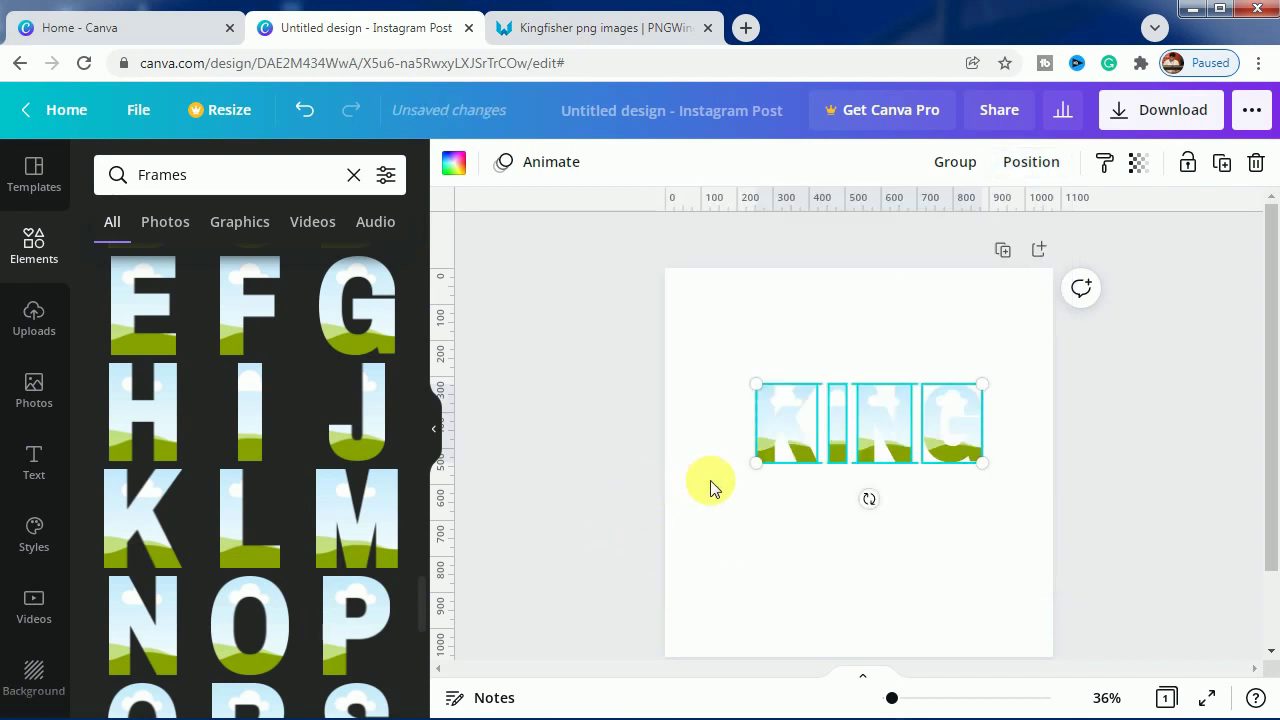
click(658, 481)
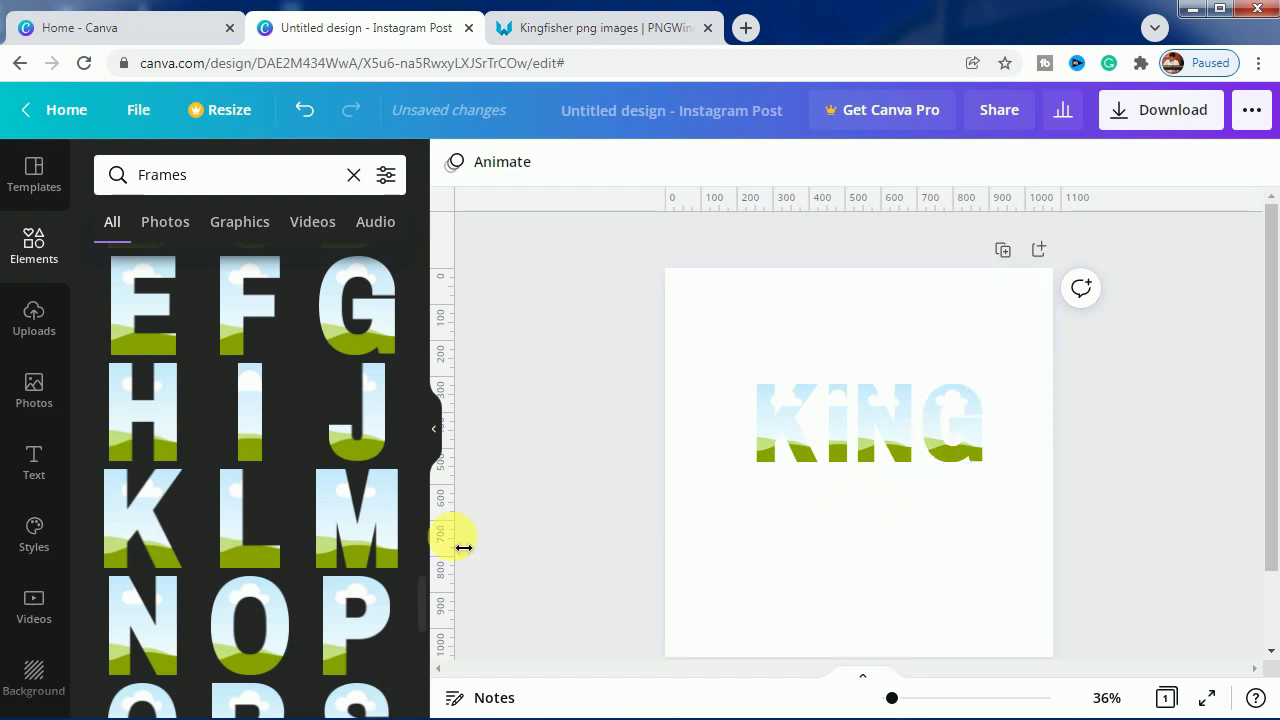
Add a small F letter frame sized to match the N and place it below the K
click(251, 334)
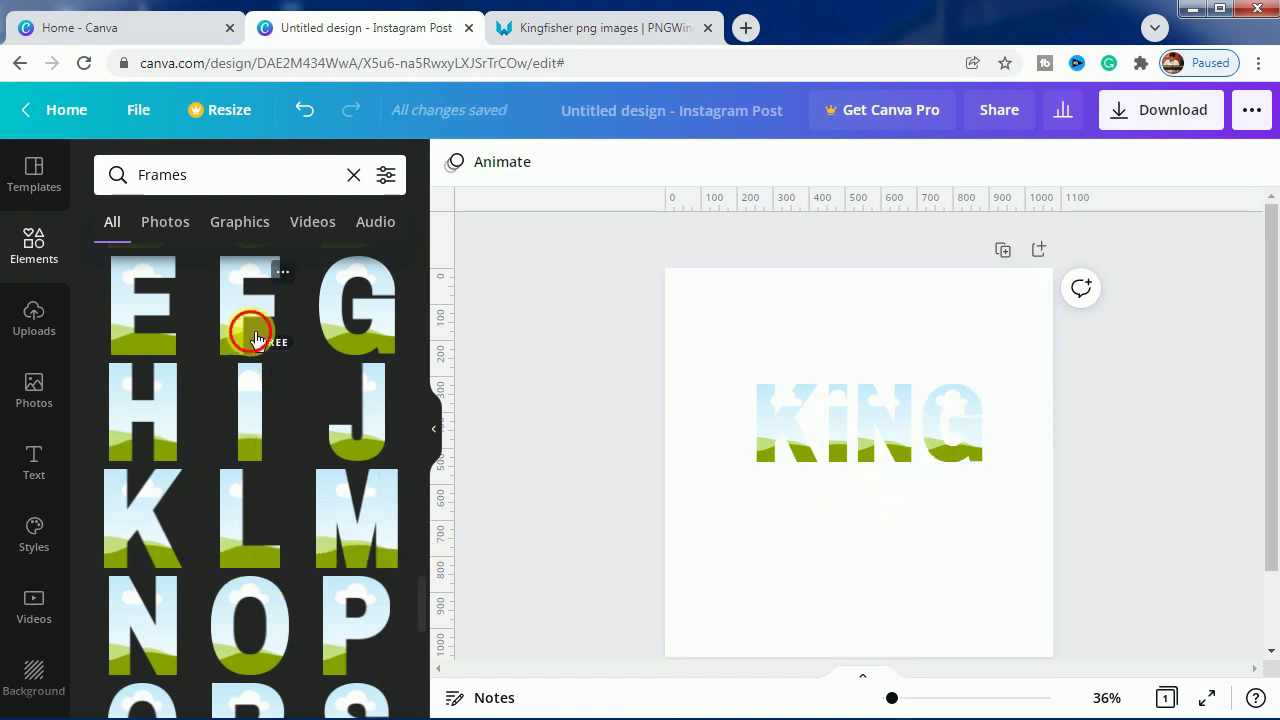
drag(830, 560, 774, 628)
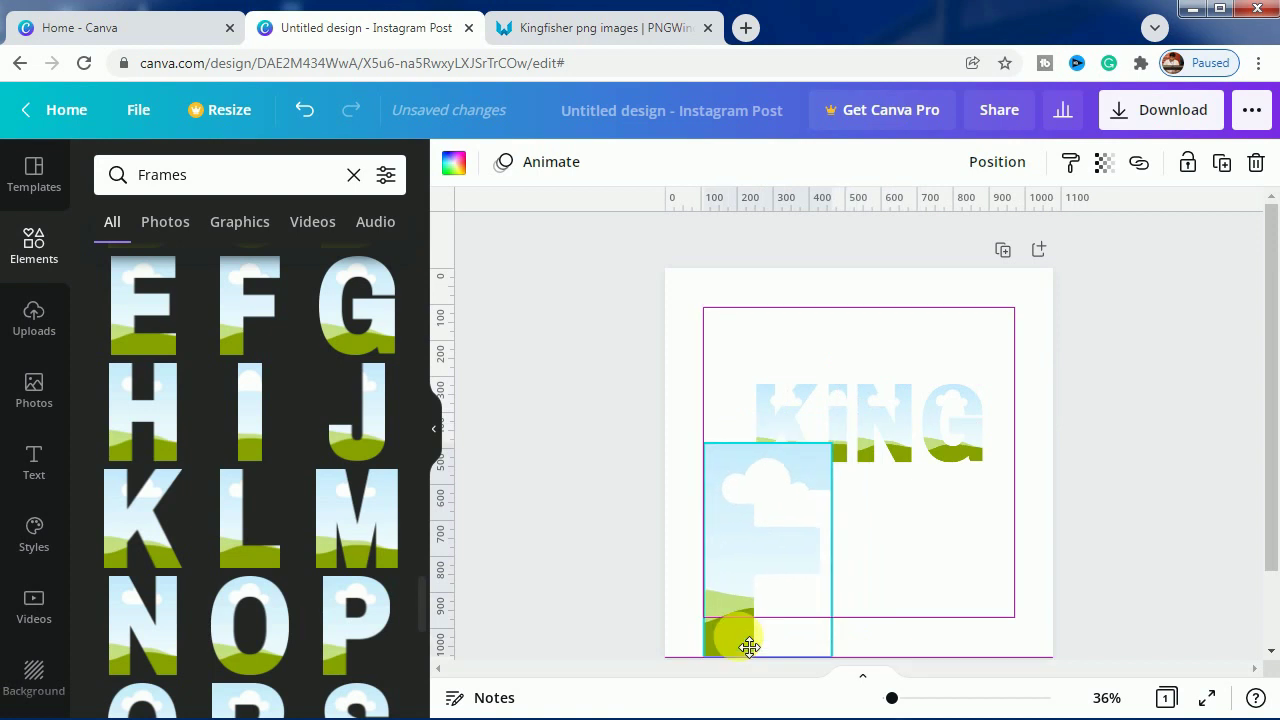
drag(749, 648, 749, 648)
drag(832, 442, 781, 598)
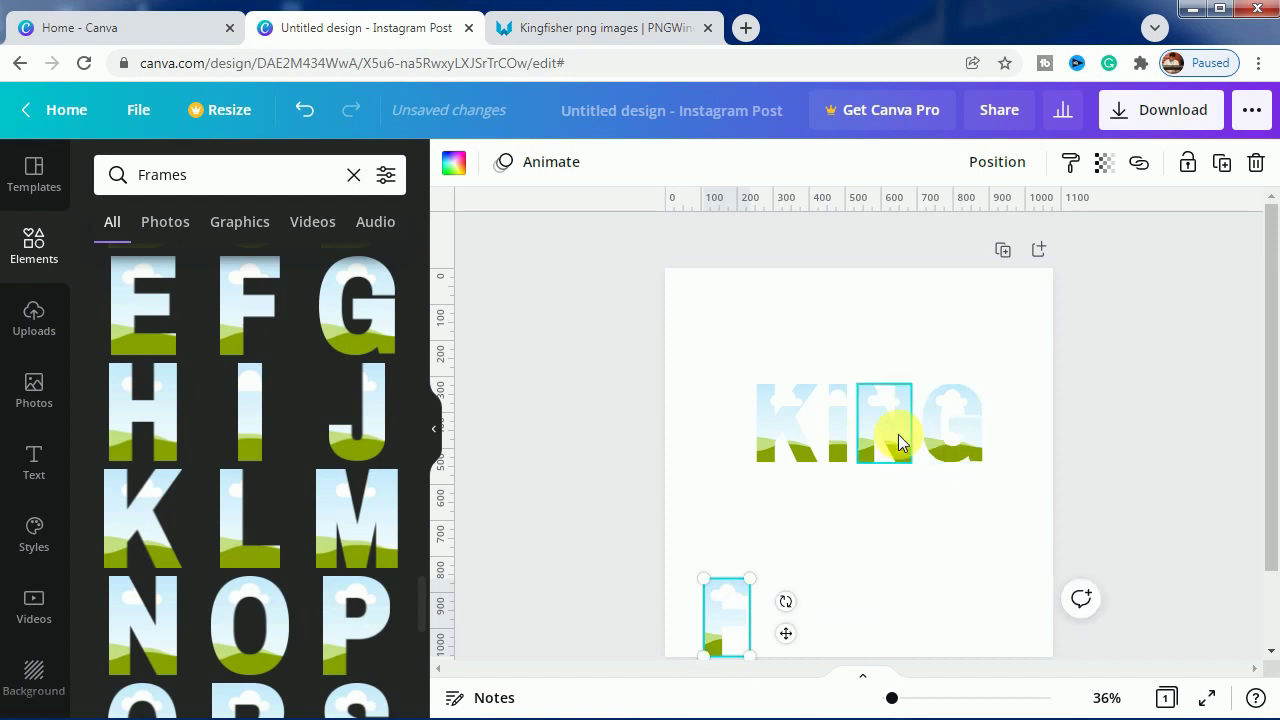
click(892, 435)
drag(919, 399, 925, 397)
click(717, 614)
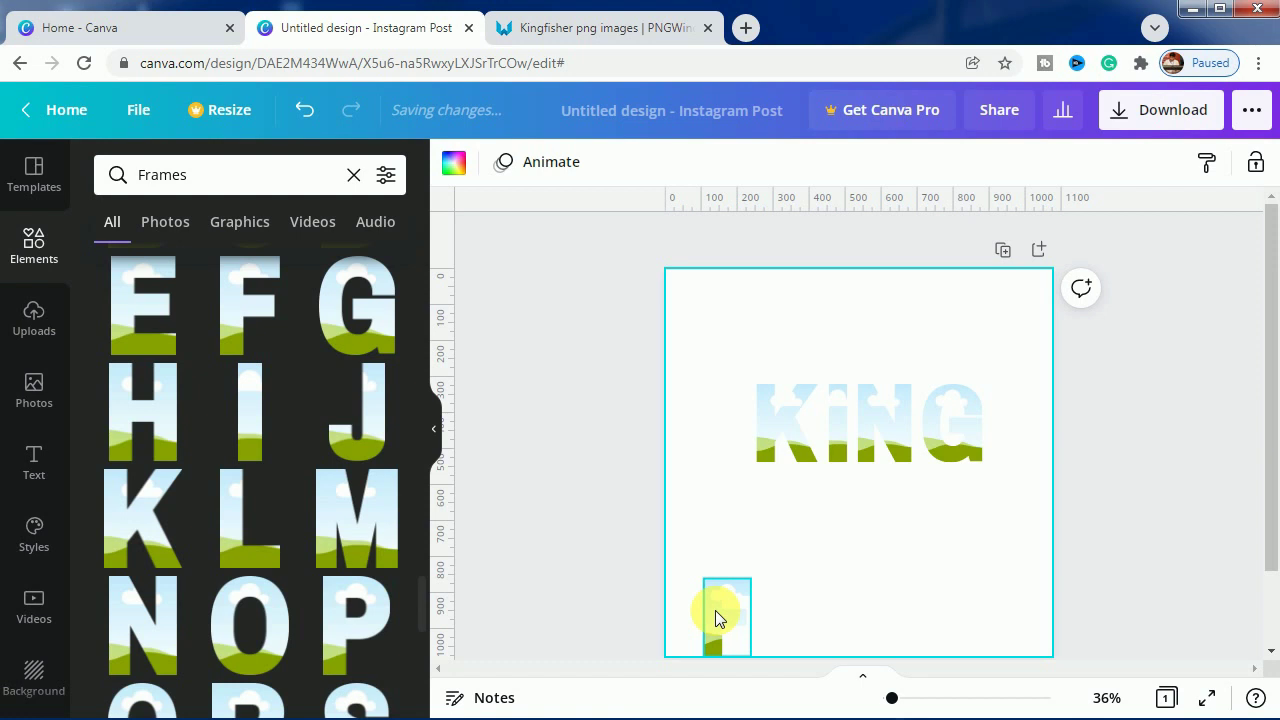
drag(717, 620, 733, 540)
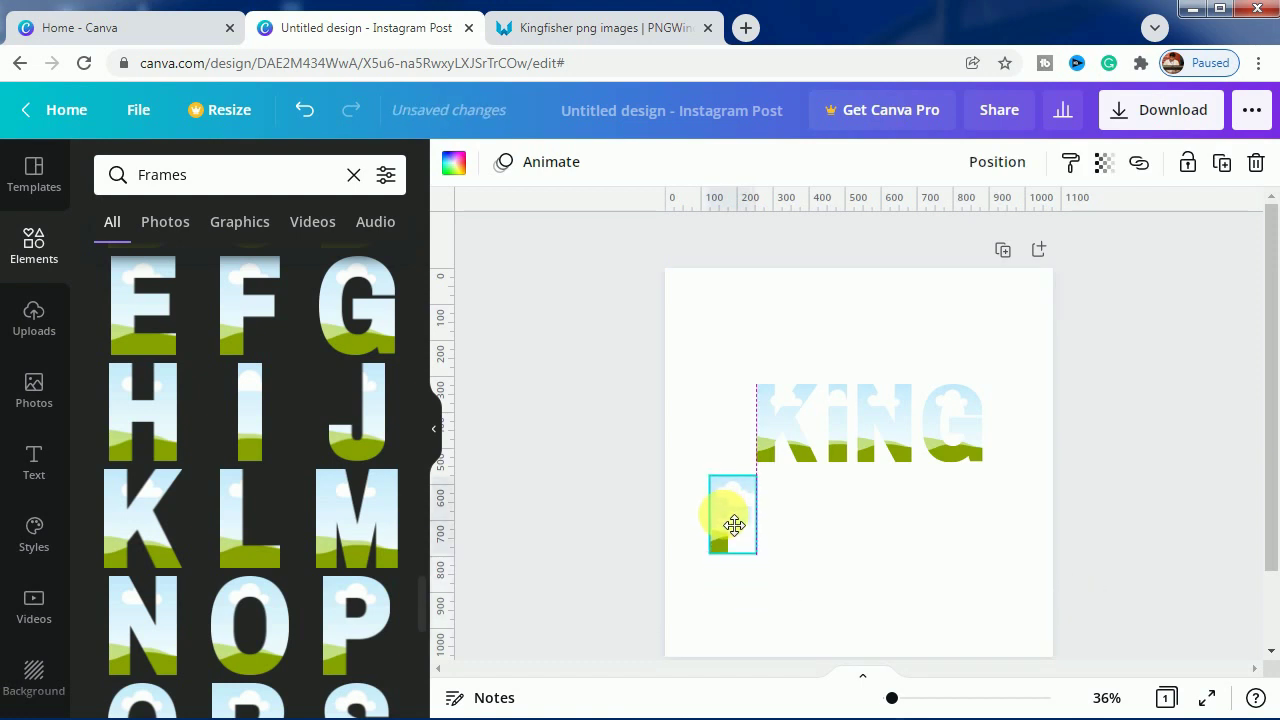
drag(734, 522, 734, 522)
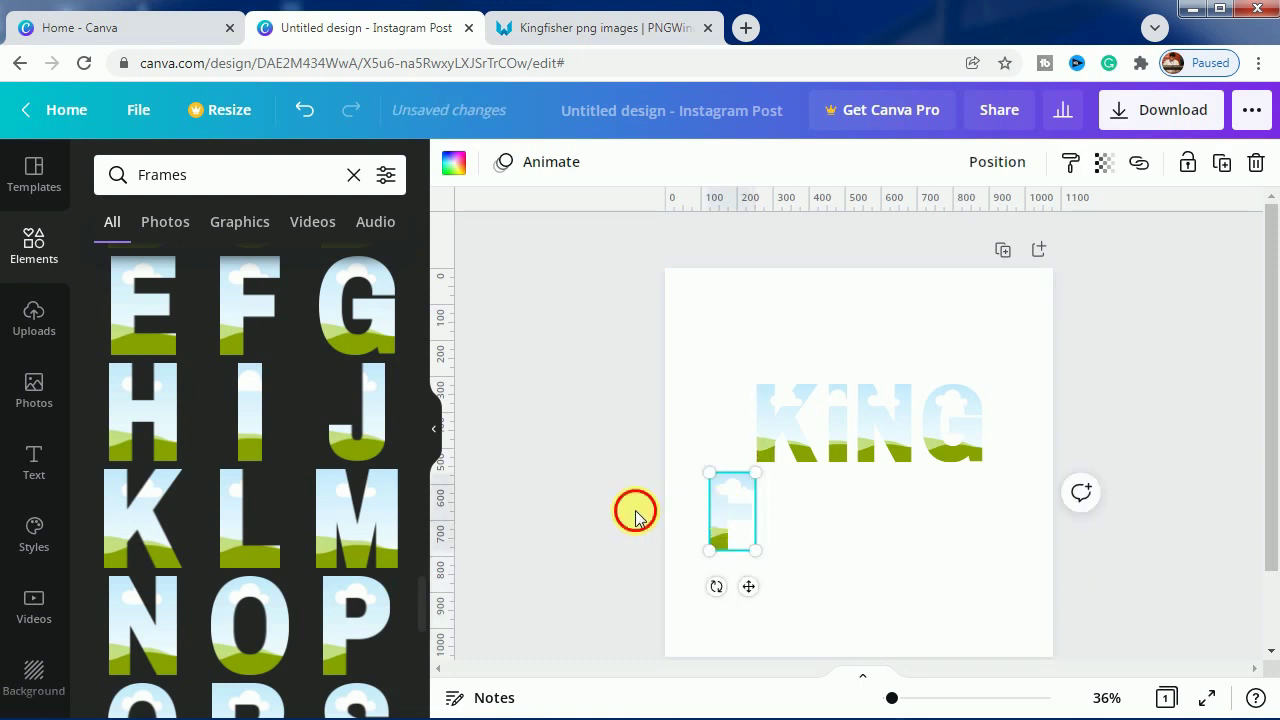
click(565, 515)
Add shrunken I and S letter frames after the F
click(250, 410)
drag(846, 529, 810, 526)
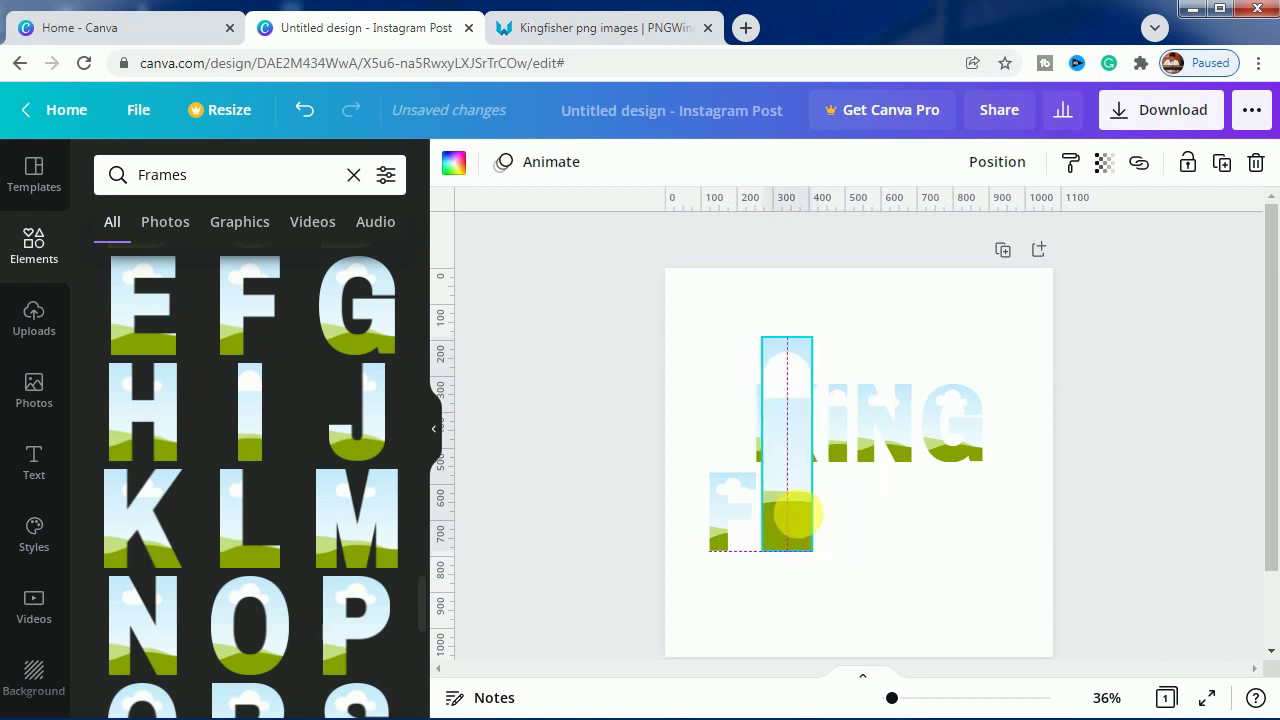
drag(818, 338, 782, 474)
scroll(150, 520, down, 2)
click(355, 545)
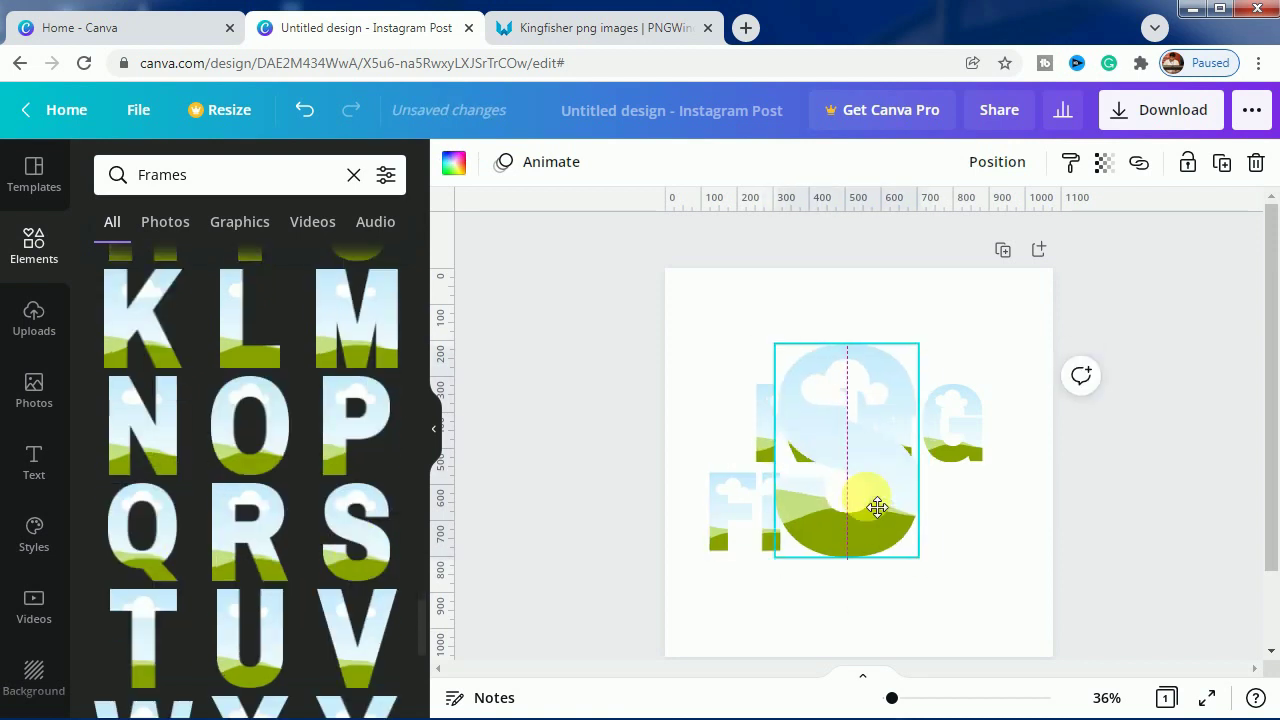
drag(914, 334, 828, 471)
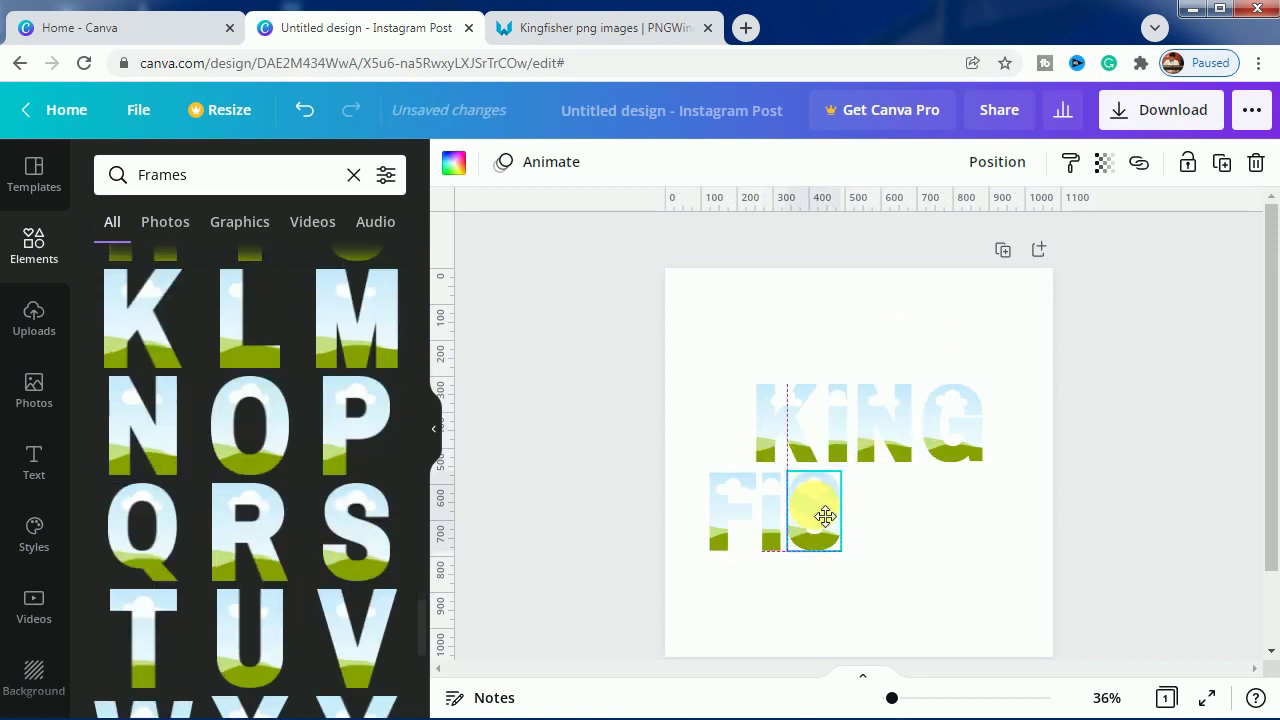
click(614, 506)
Add shrunken H, E and R letter frames to finish the FISHER row
scroll(250, 480, up, 3)
click(143, 410)
drag(822, 542, 873, 518)
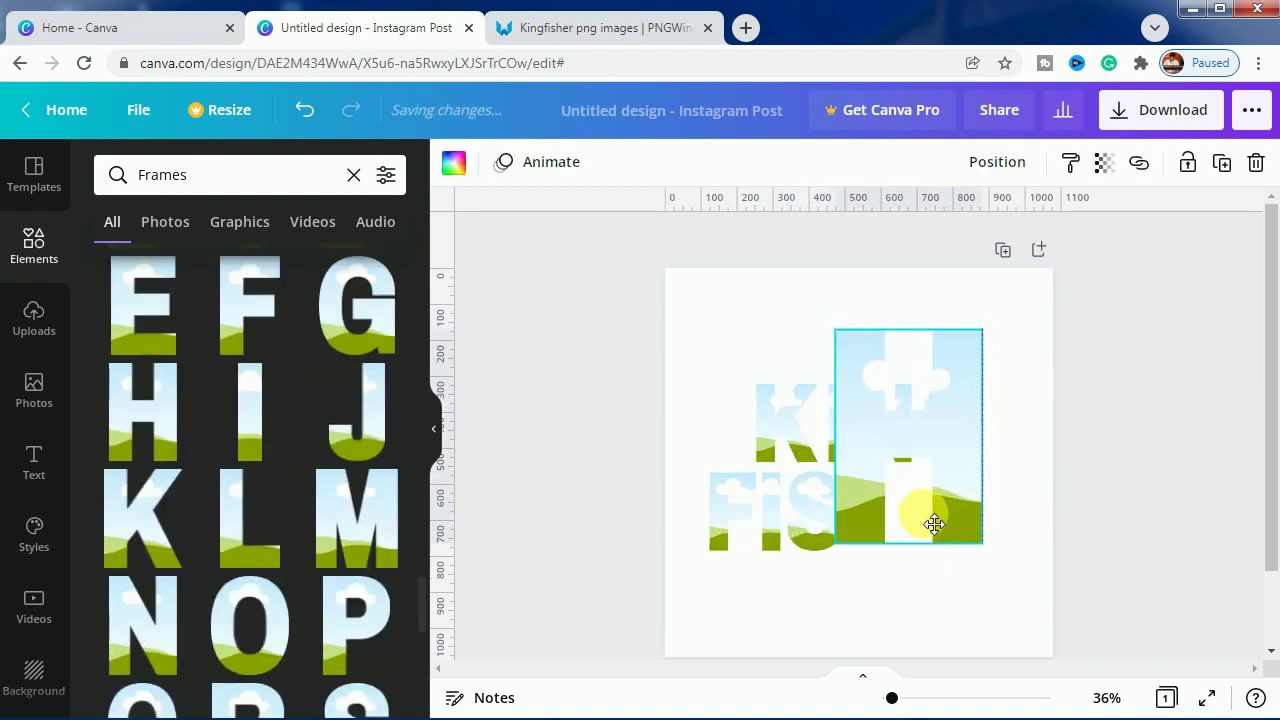
drag(983, 340, 898, 507)
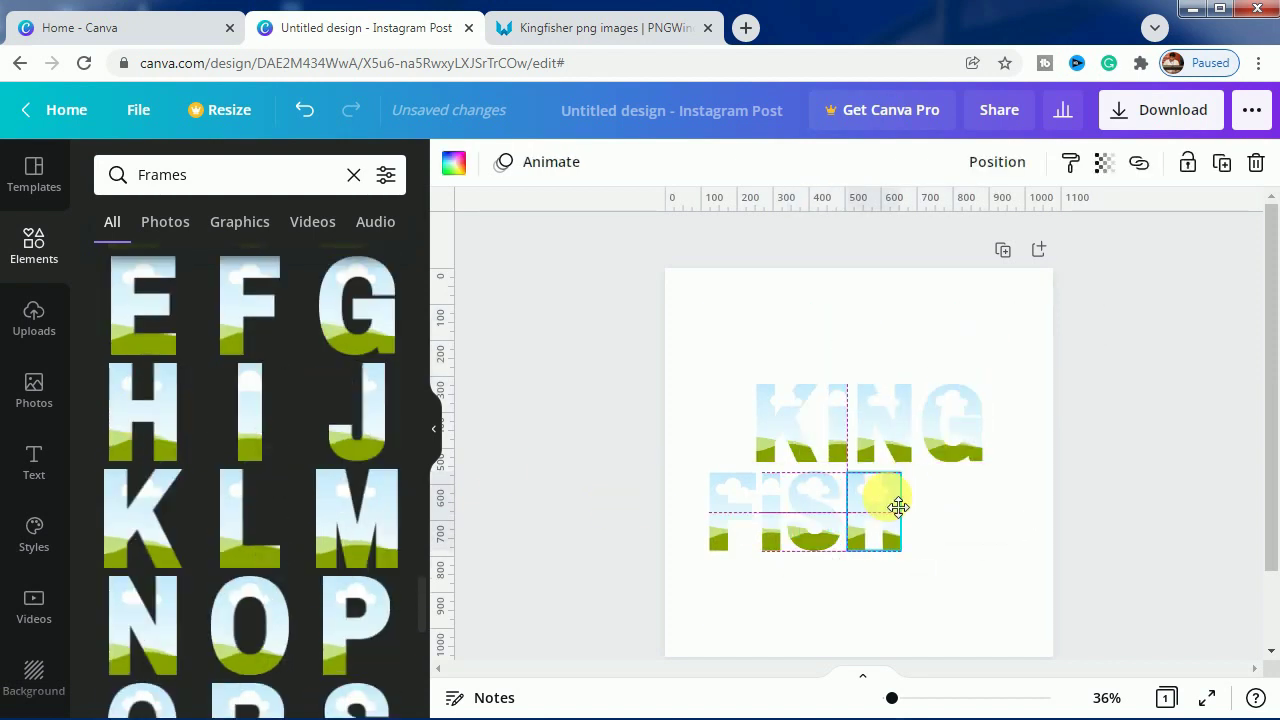
click(623, 503)
drag(220, 380, 1020, 514)
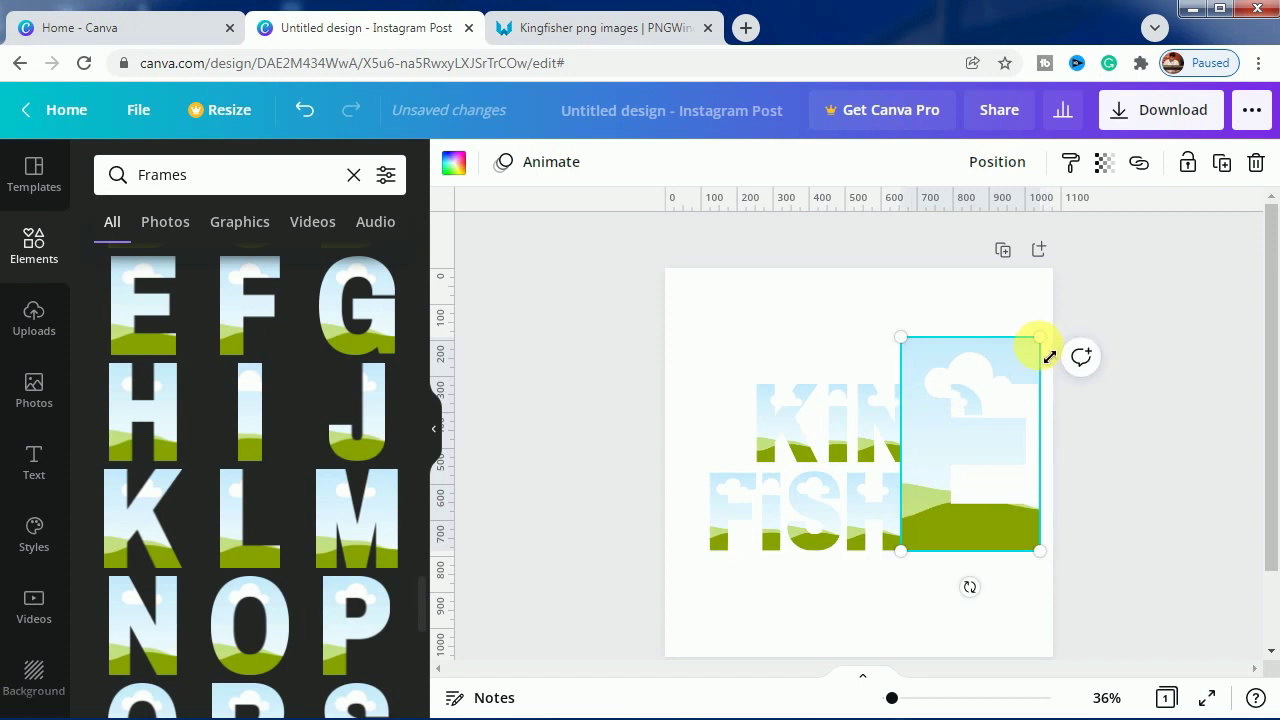
drag(1049, 338, 966, 471)
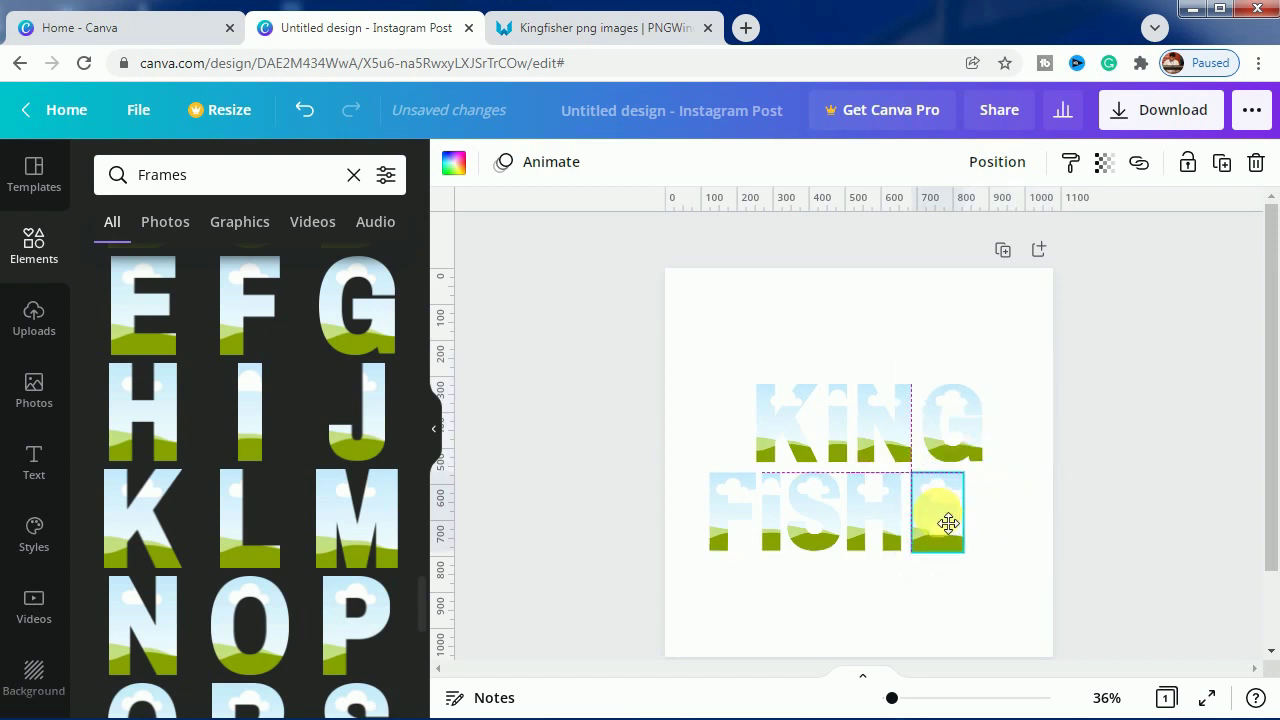
click(603, 505)
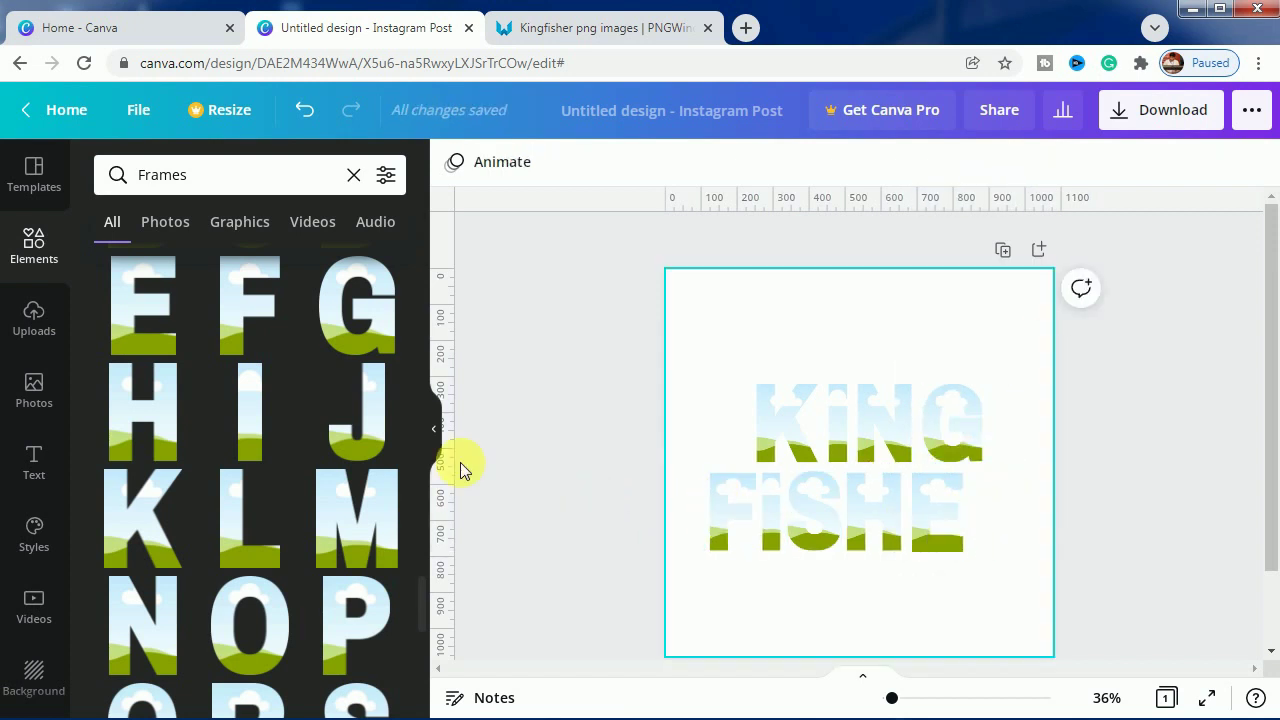
scroll(286, 465, down, 1)
drag(280, 480, 1018, 528)
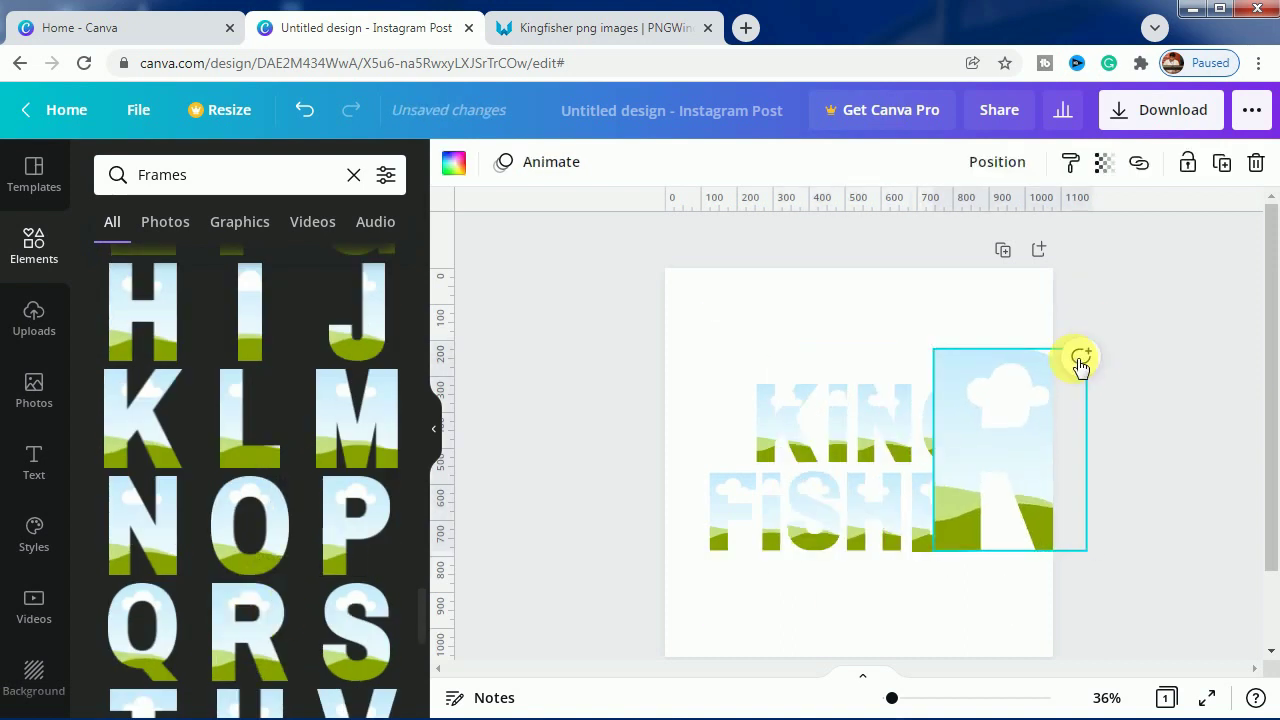
drag(1086, 350, 989, 471)
Set the R after FISHE and tidy the six FISHER frames into even spacing
drag(934, 514, 1006, 523)
drag(689, 514, 1030, 530)
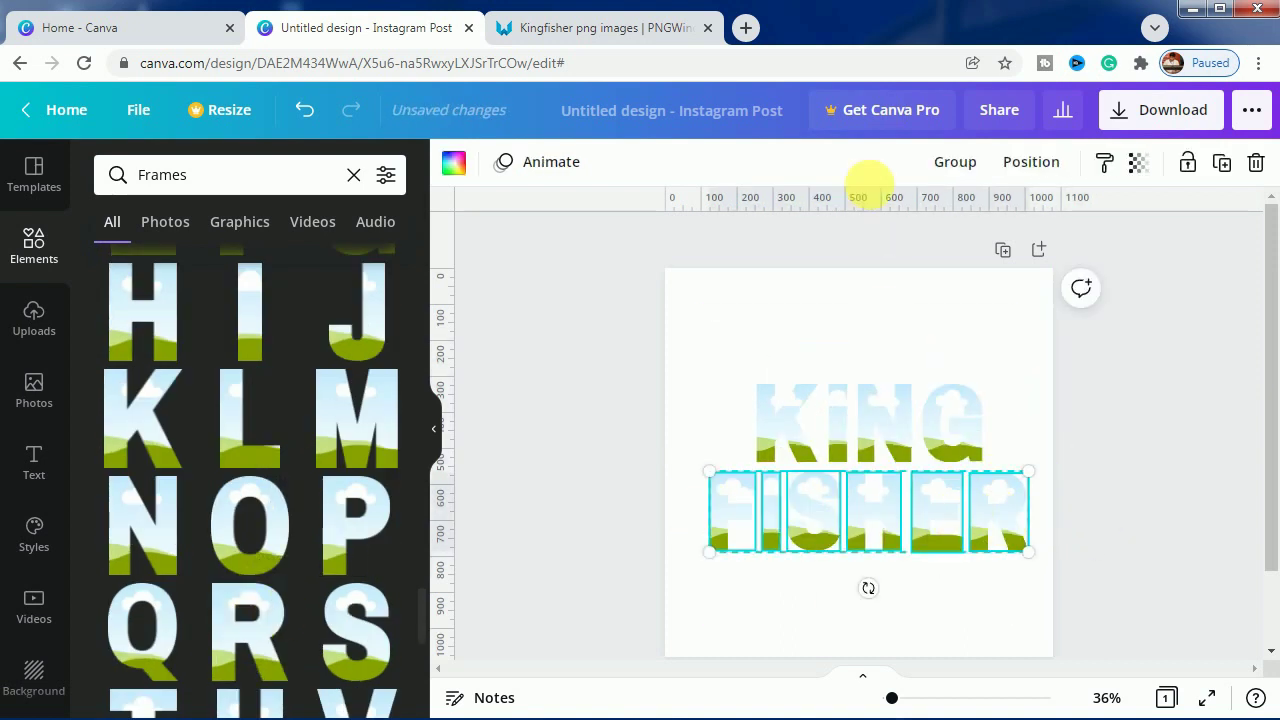
click(1022, 166)
click(758, 547)
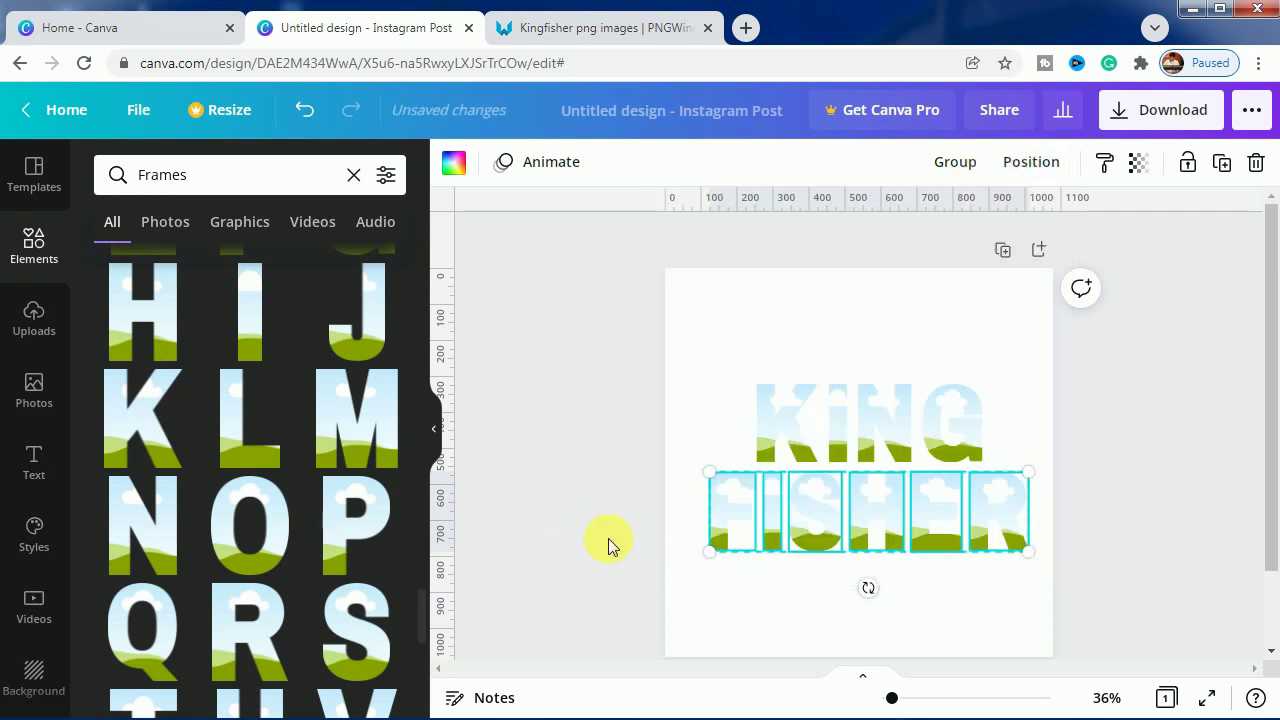
click(516, 535)
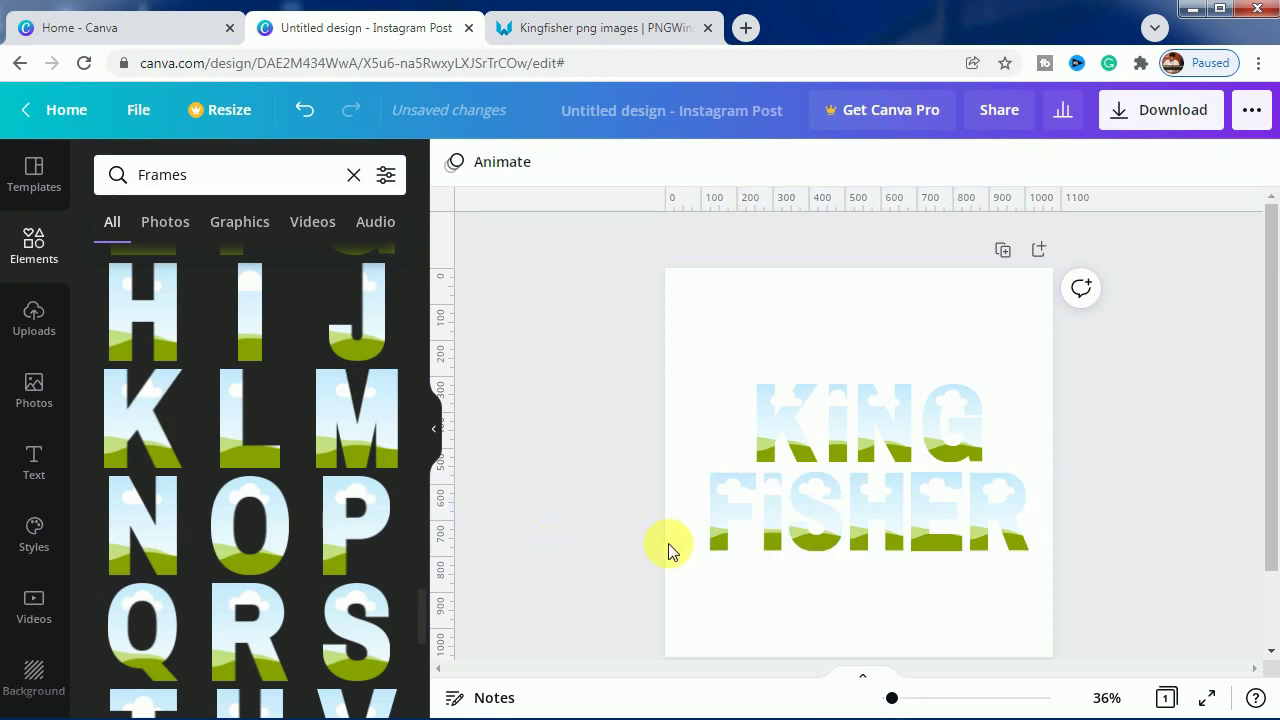
Nudge the FISHER row slightly left, then show the uploaded kingfisher images
click(981, 522)
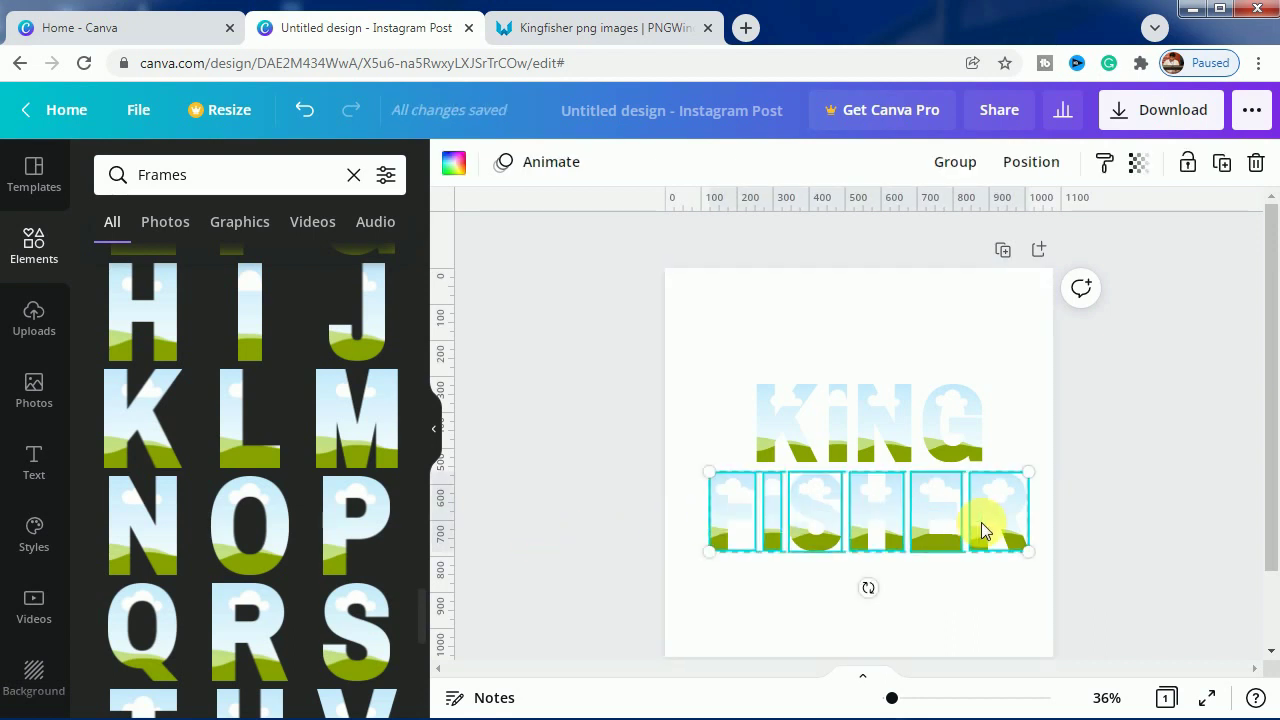
key(Left)
key(Left)
key(Left)
key(Left)
key(Left)
key(Left)
key(Left)
key(Left)
key(Left)
key(Left)
key(Left)
key(Left)
key(Left)
key(Left)
key(Left)
key(Left)
key(Left)
key(Left)
key(Left)
key(Left)
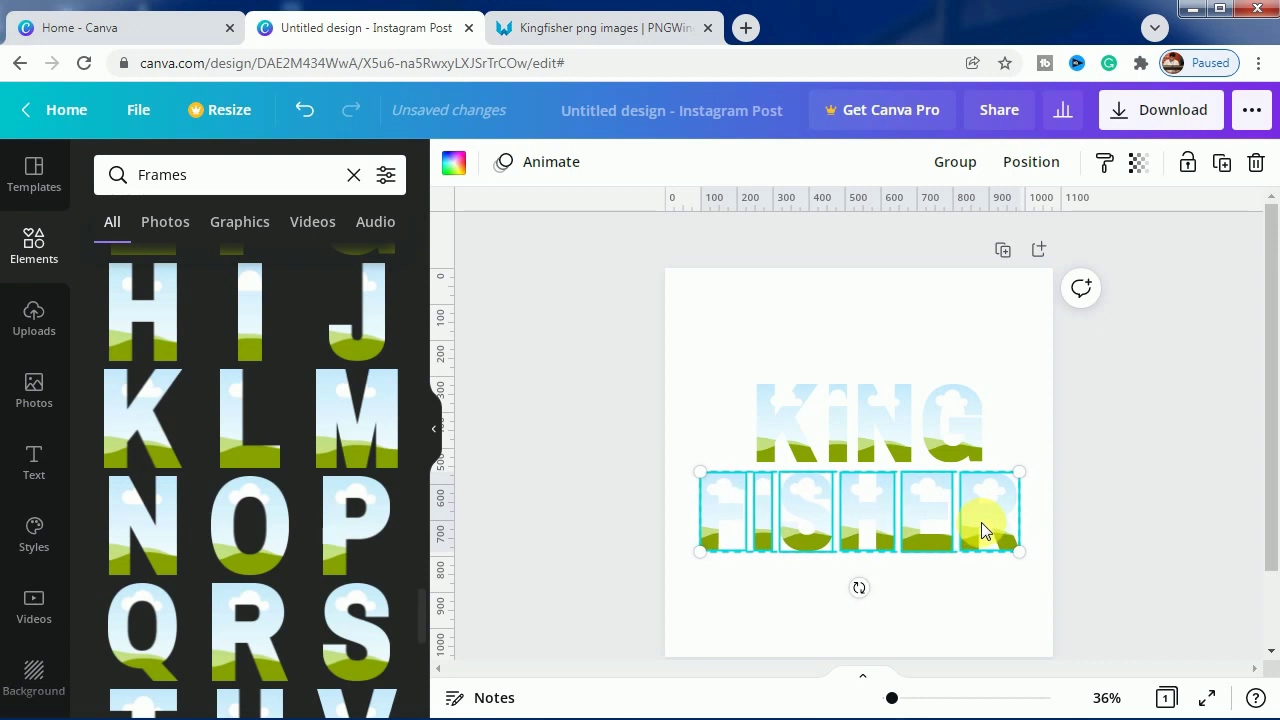
click(1207, 540)
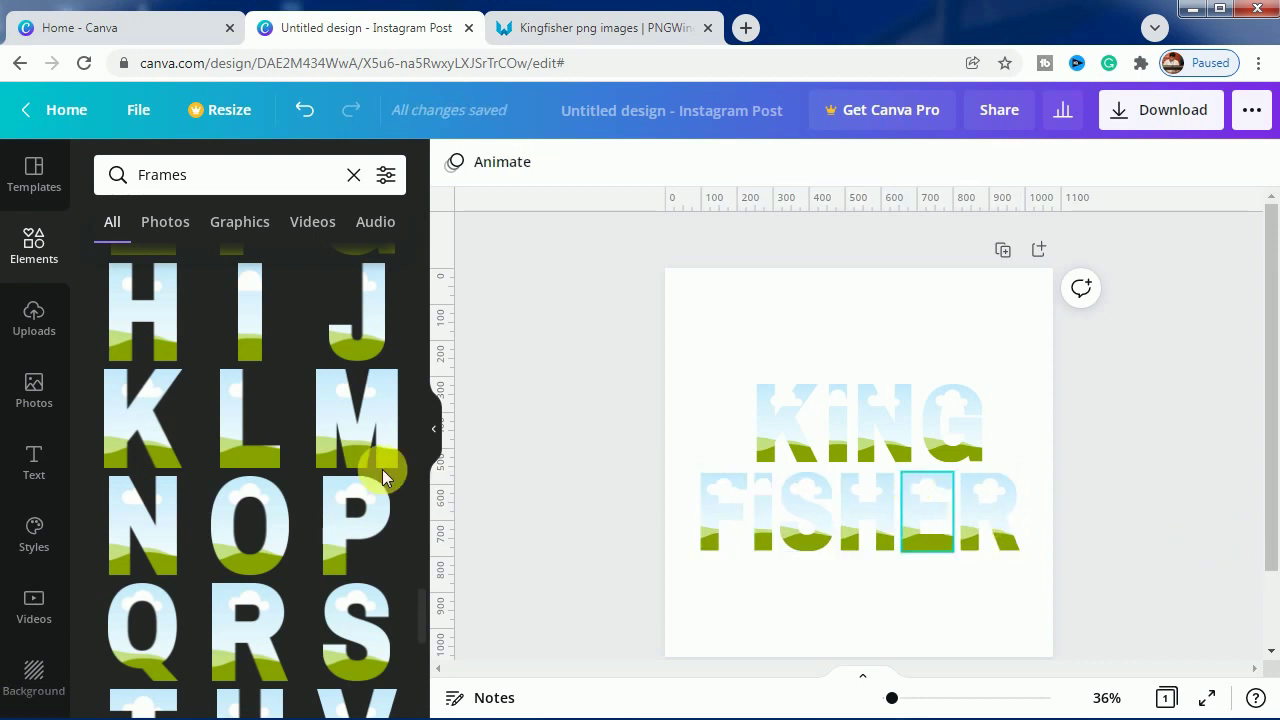
click(38, 322)
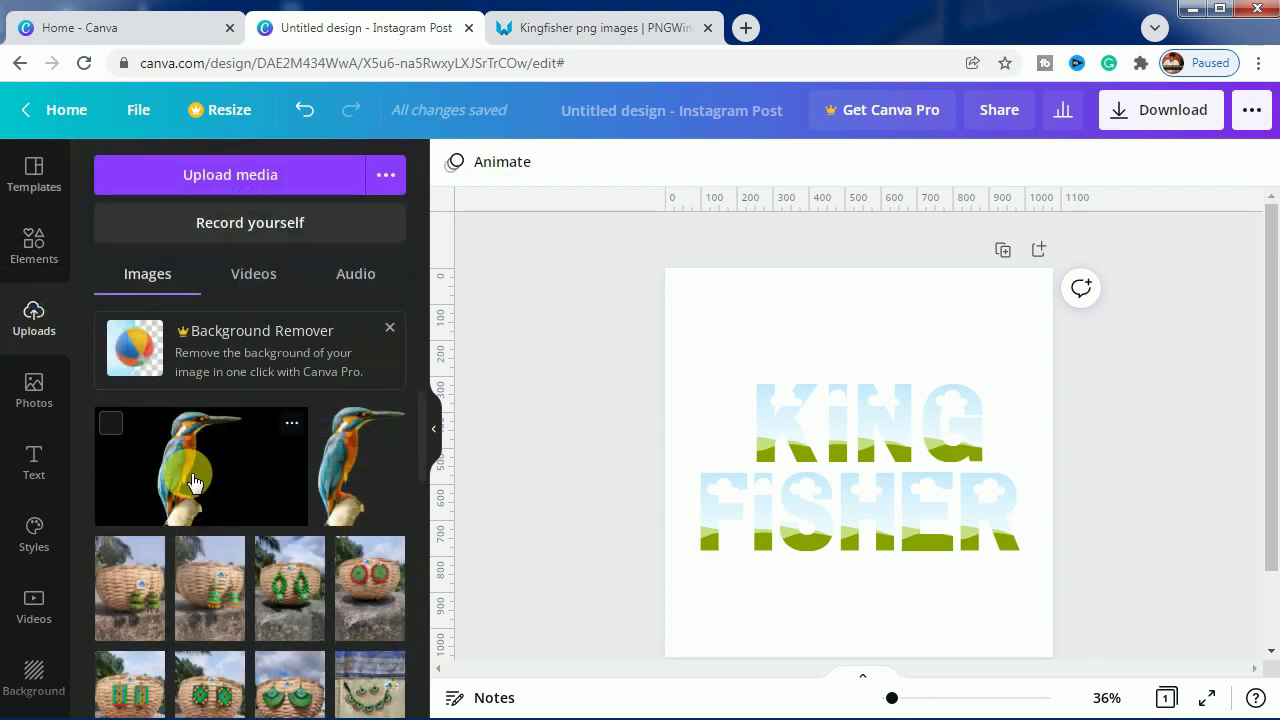
Drop the black-background kingfisher photo into the K frame and enlarge it within the letter
click(194, 483)
drag(817, 466, 775, 425)
double_click(766, 420)
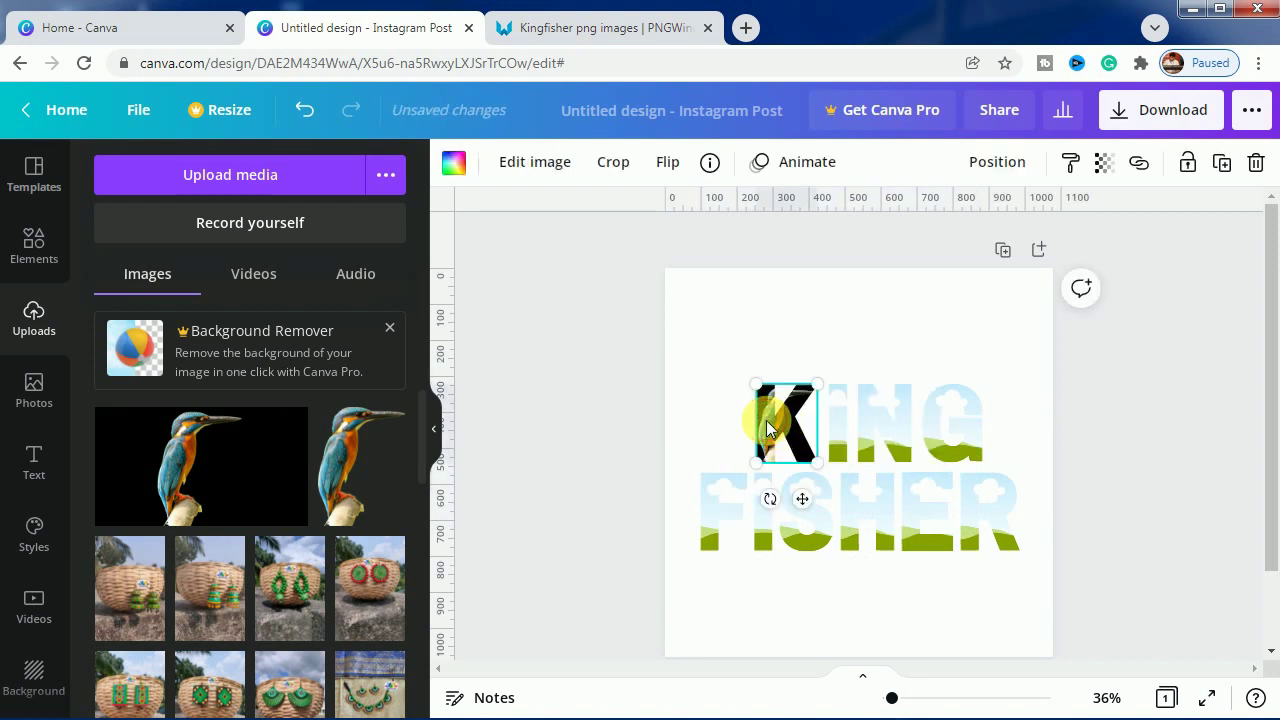
drag(872, 397, 1046, 330)
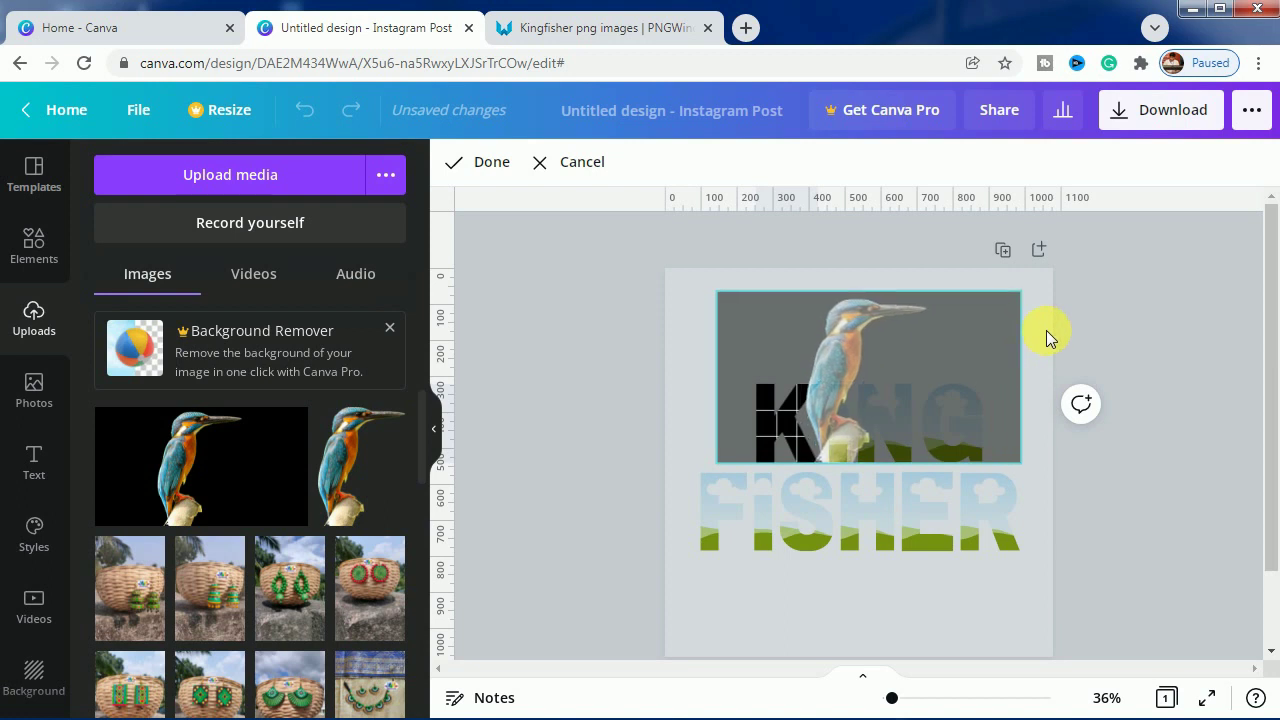
drag(878, 450, 745, 537)
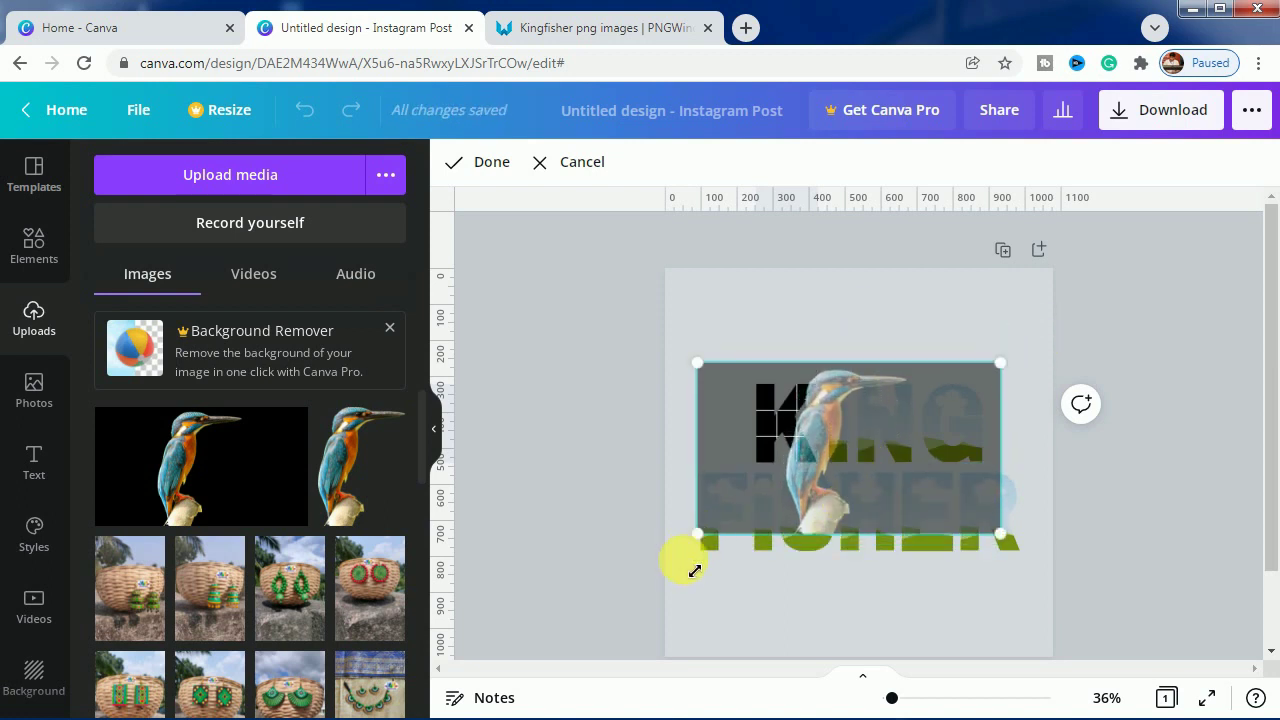
Fine-tune the photo's size and position inside the K, then confirm the crop
drag(695, 570, 680, 570)
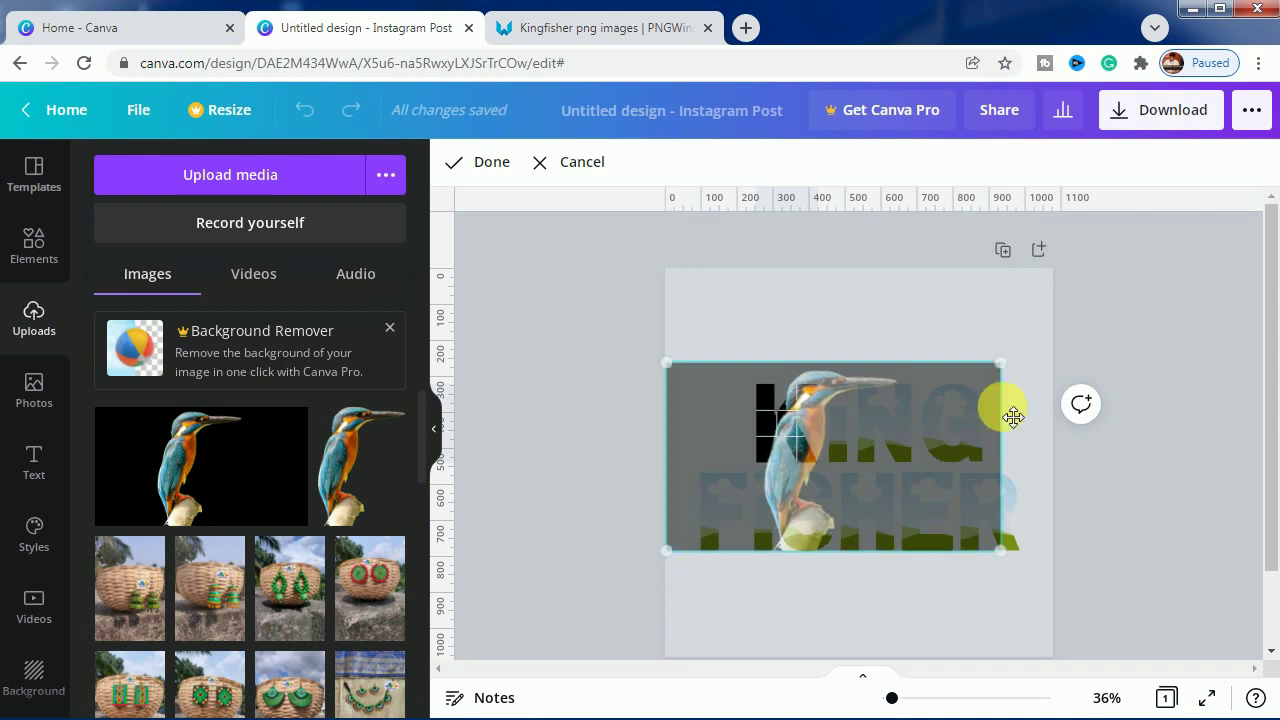
drag(1012, 380, 1066, 348)
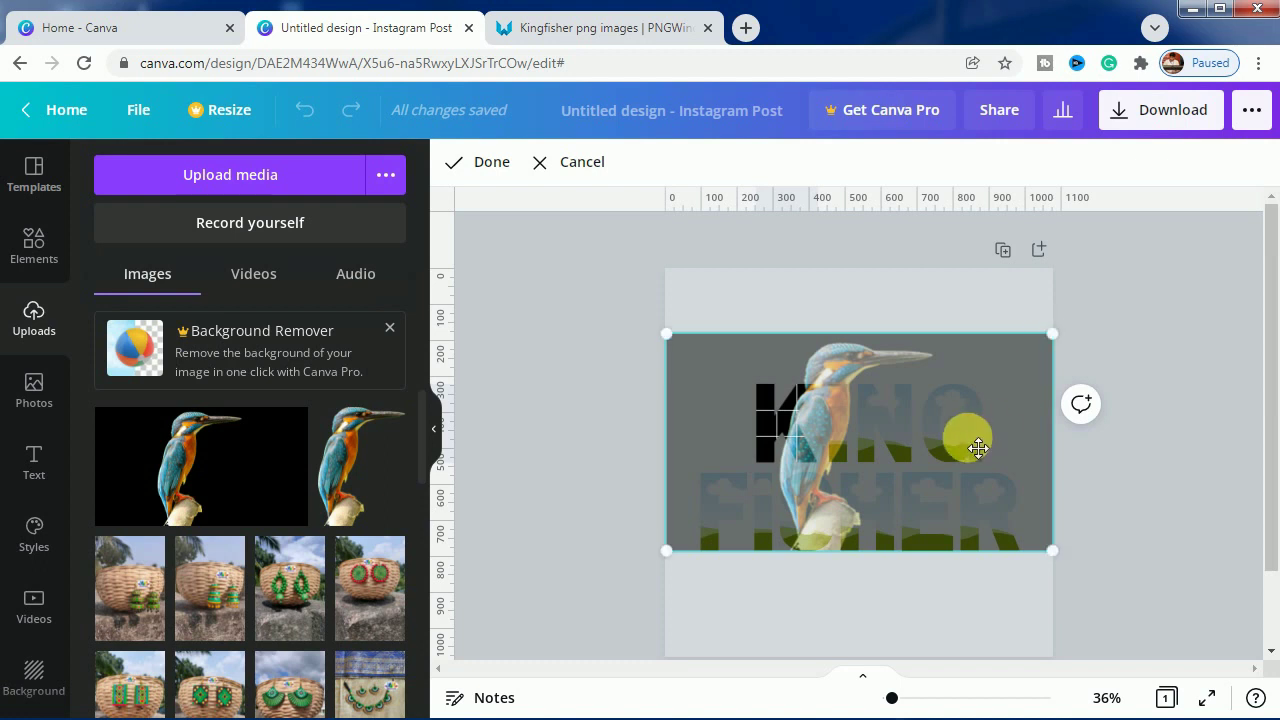
drag(978, 457, 976, 466)
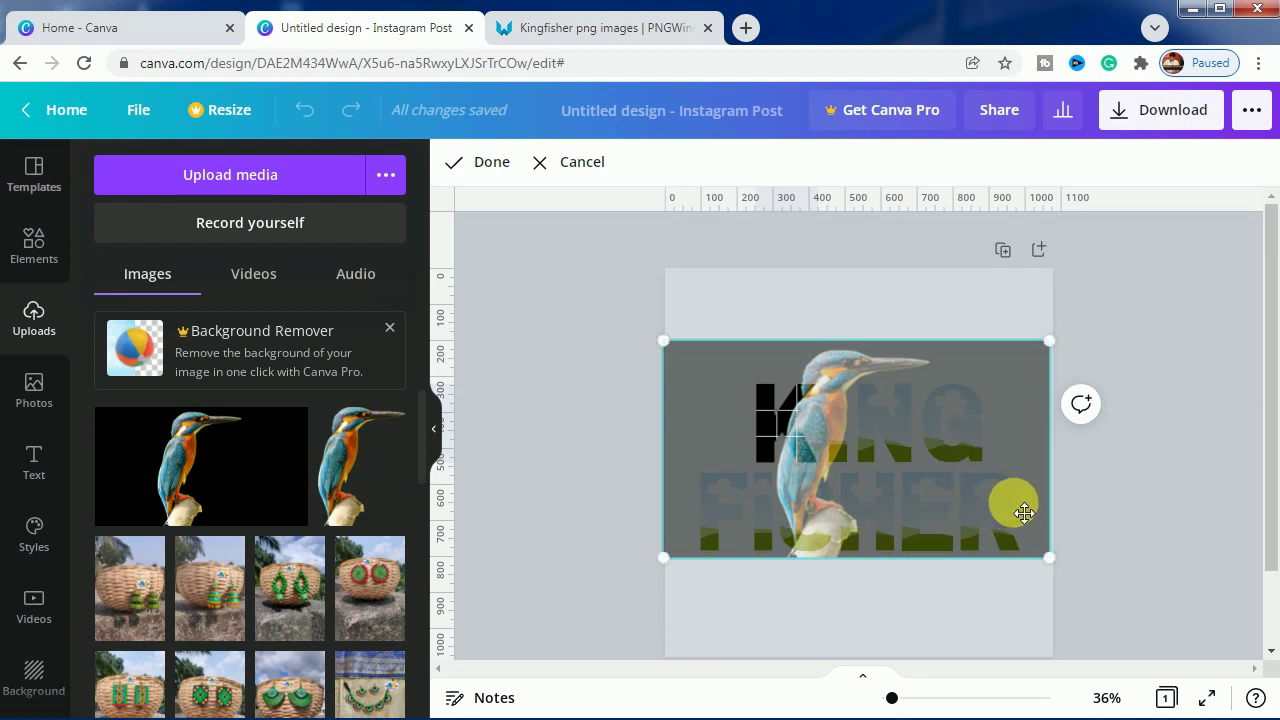
drag(1065, 352, 1066, 352)
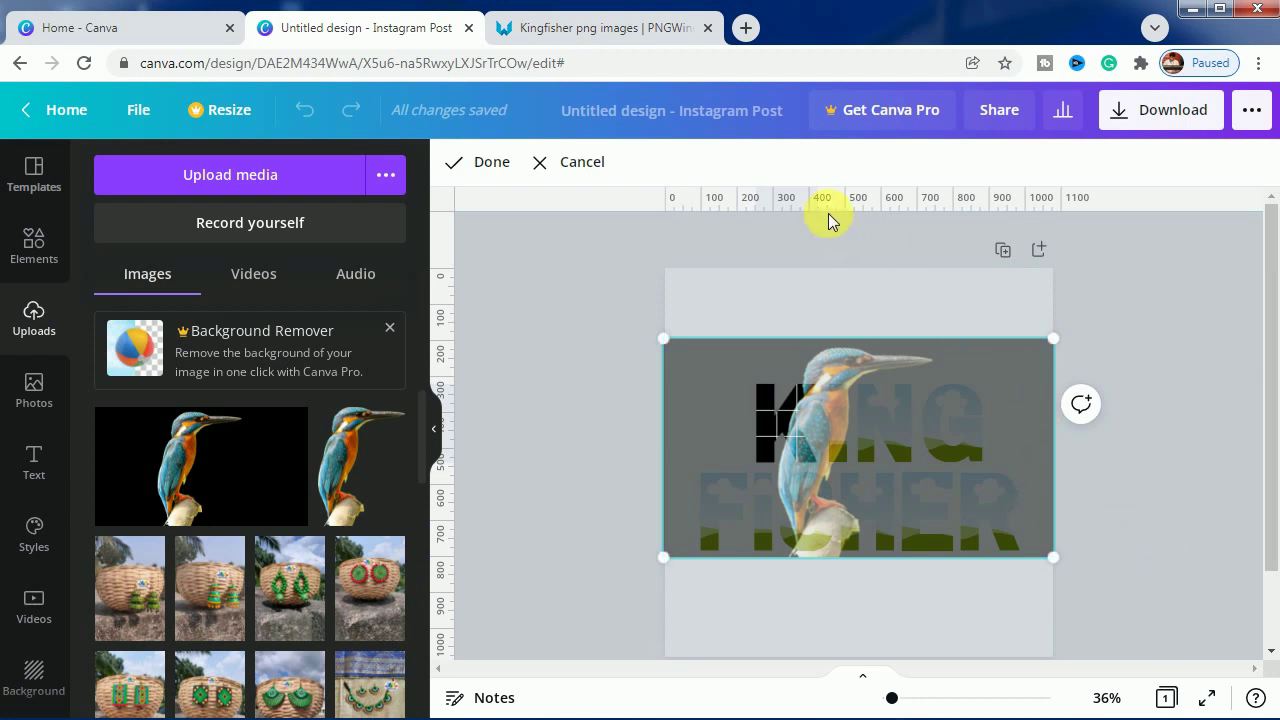
drag(838, 213, 572, 447)
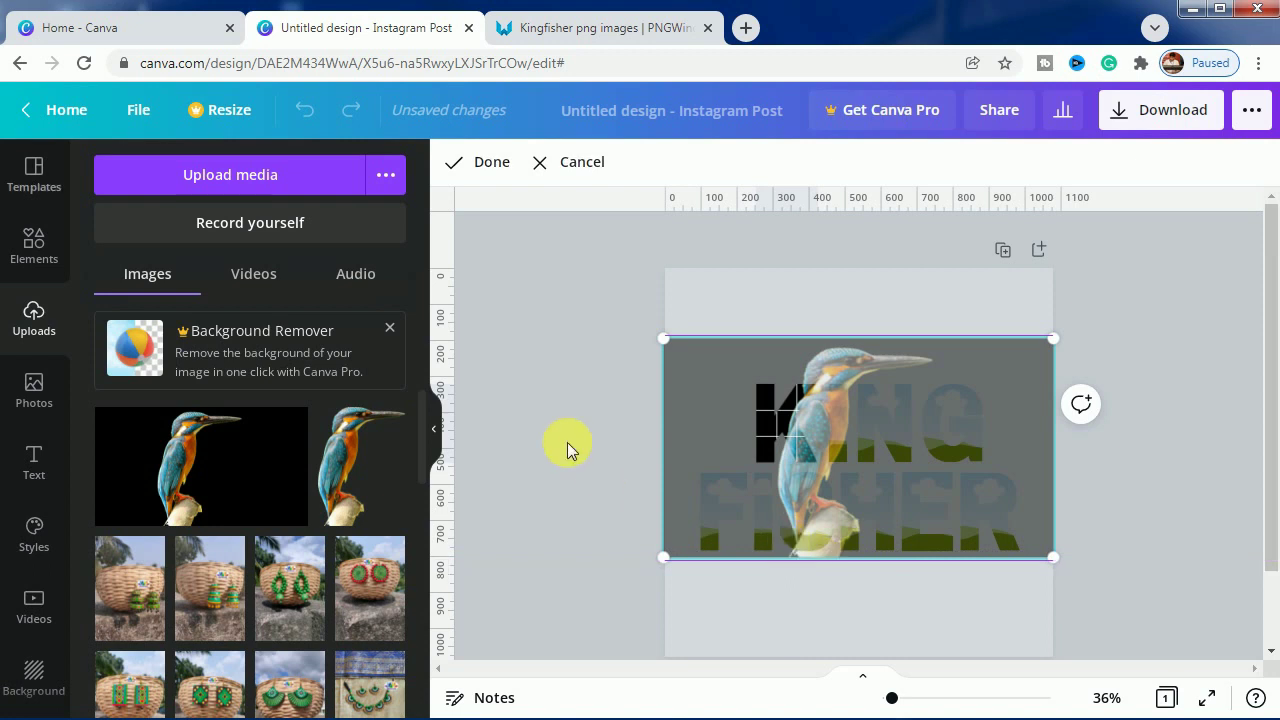
click(567, 442)
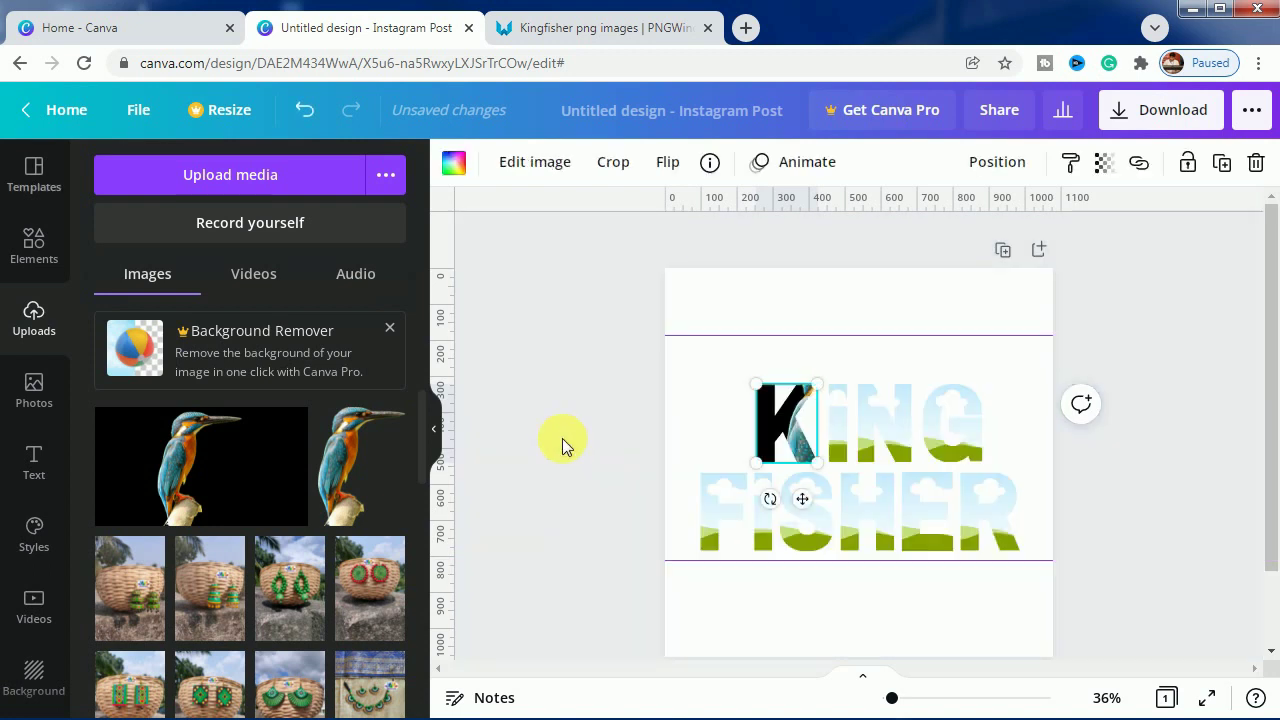
Fill the I of KING with the kingfisher photo, enlarging and shifting it inside the frame
click(485, 443)
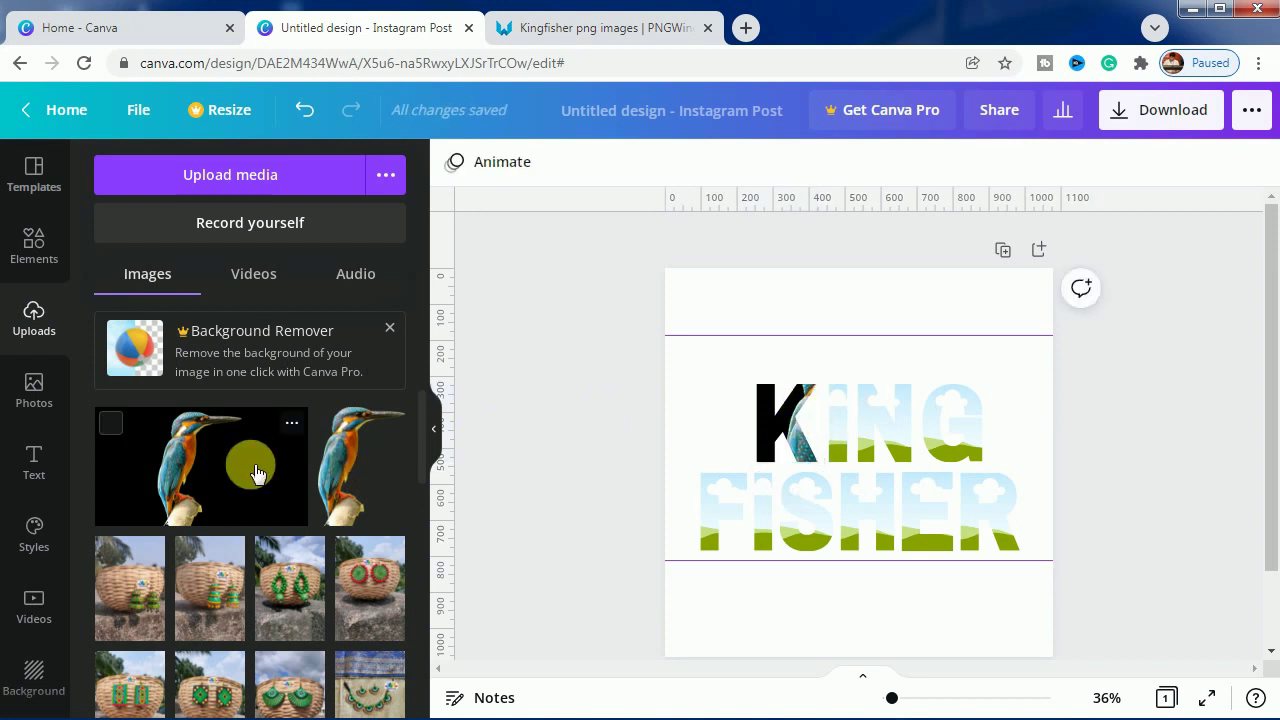
drag(257, 472, 841, 424)
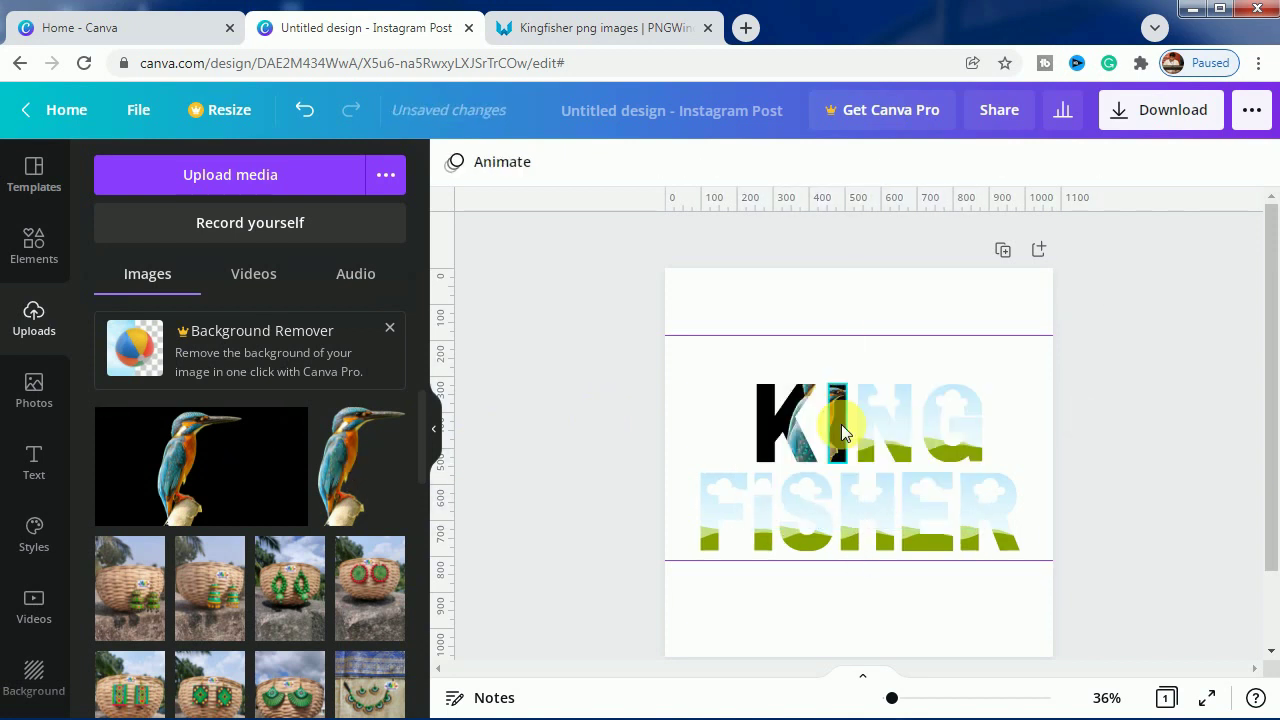
click(838, 421)
double_click(842, 430)
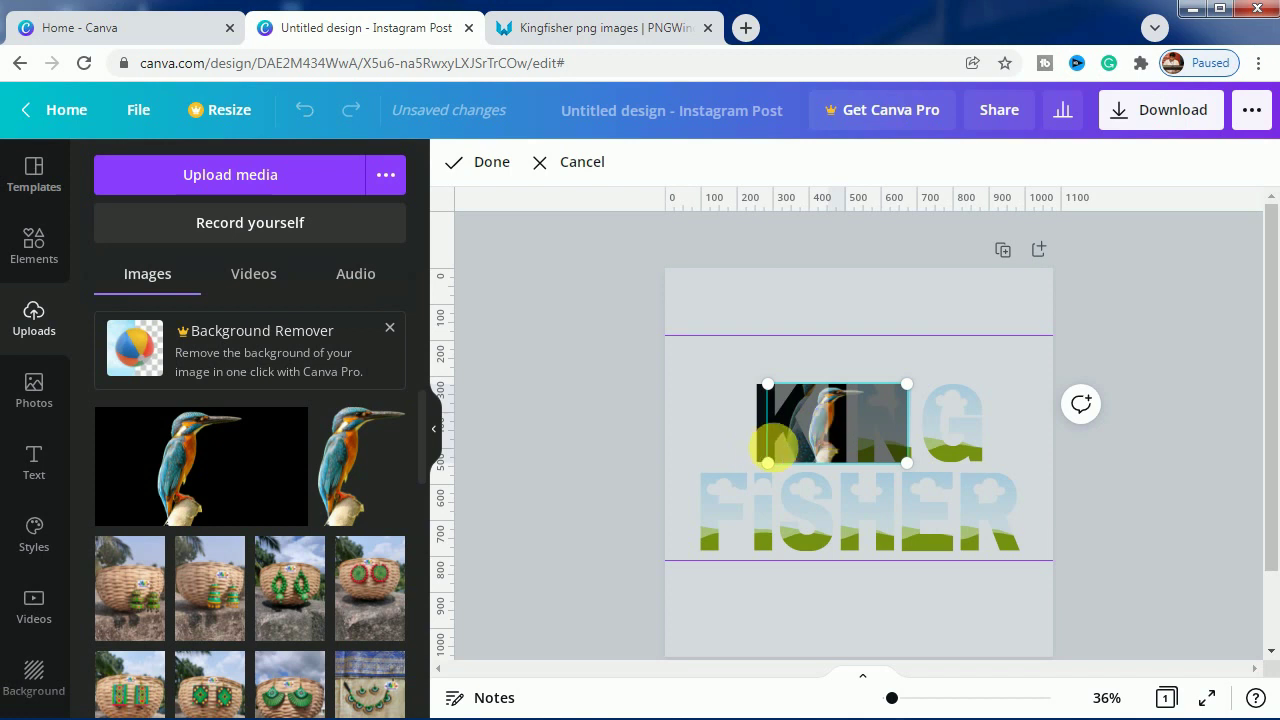
drag(767, 462, 609, 592)
drag(906, 385, 986, 349)
drag(911, 437, 982, 443)
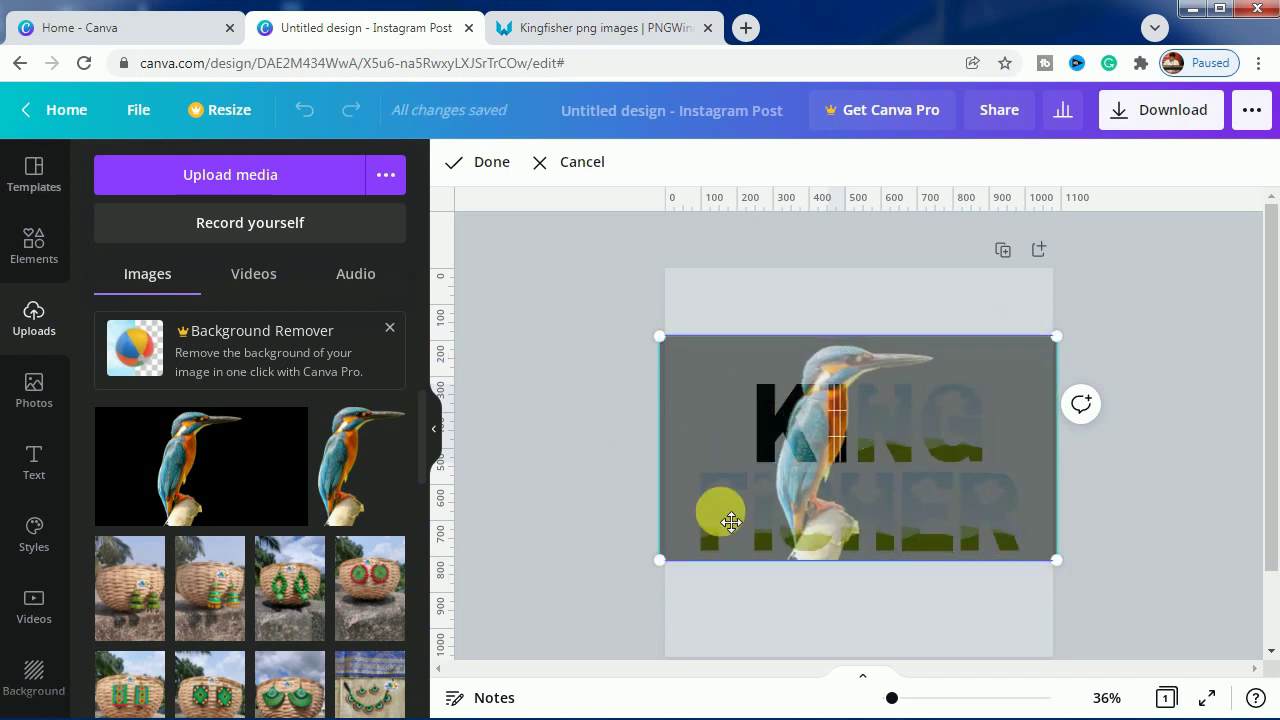
drag(661, 338, 669, 342)
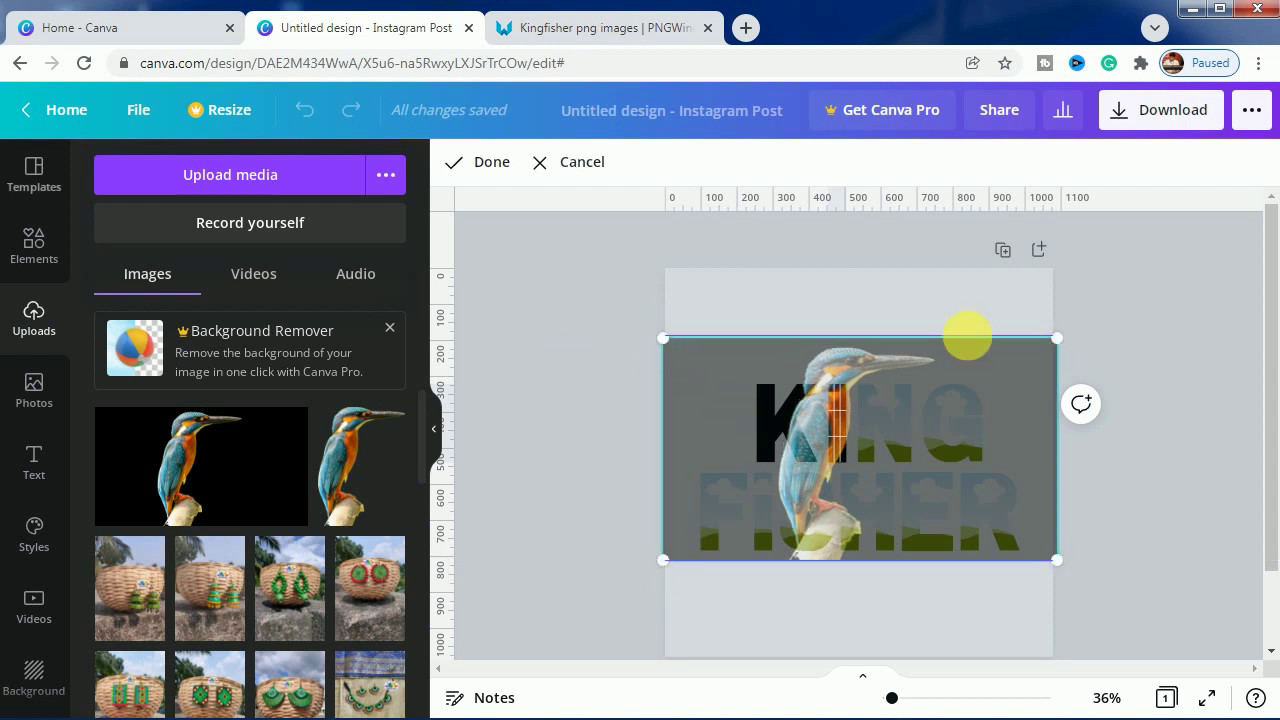
click(535, 412)
click(535, 412)
Fill the N frame with the kingfisher photo and enlarge it toward the top right
drag(250, 453, 865, 413)
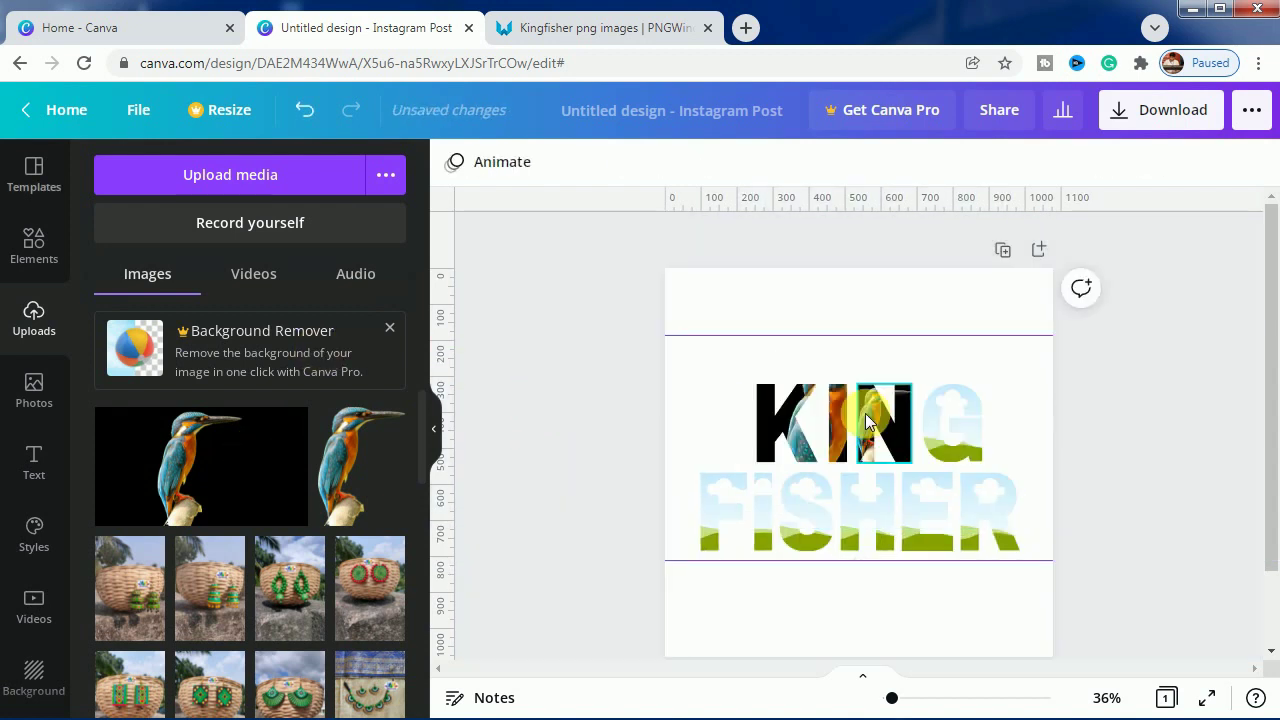
double_click(865, 413)
drag(724, 536, 686, 560)
drag(957, 386, 1058, 353)
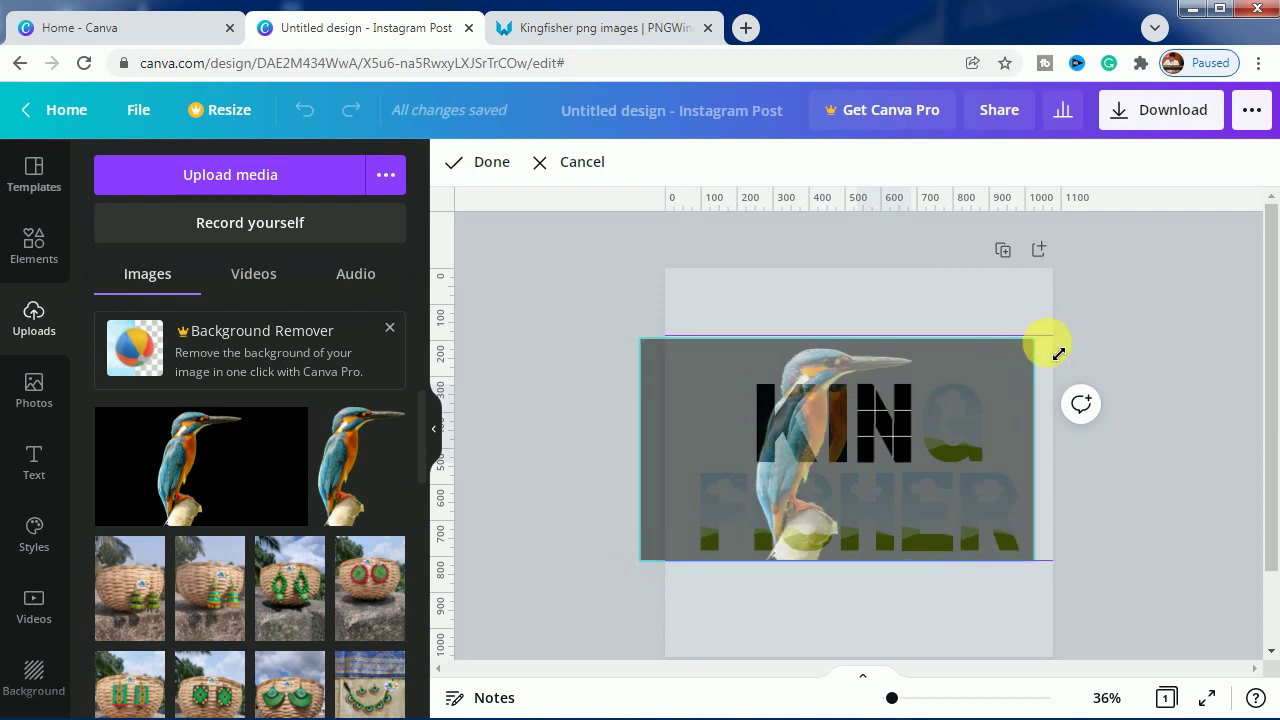
click(608, 460)
click(608, 460)
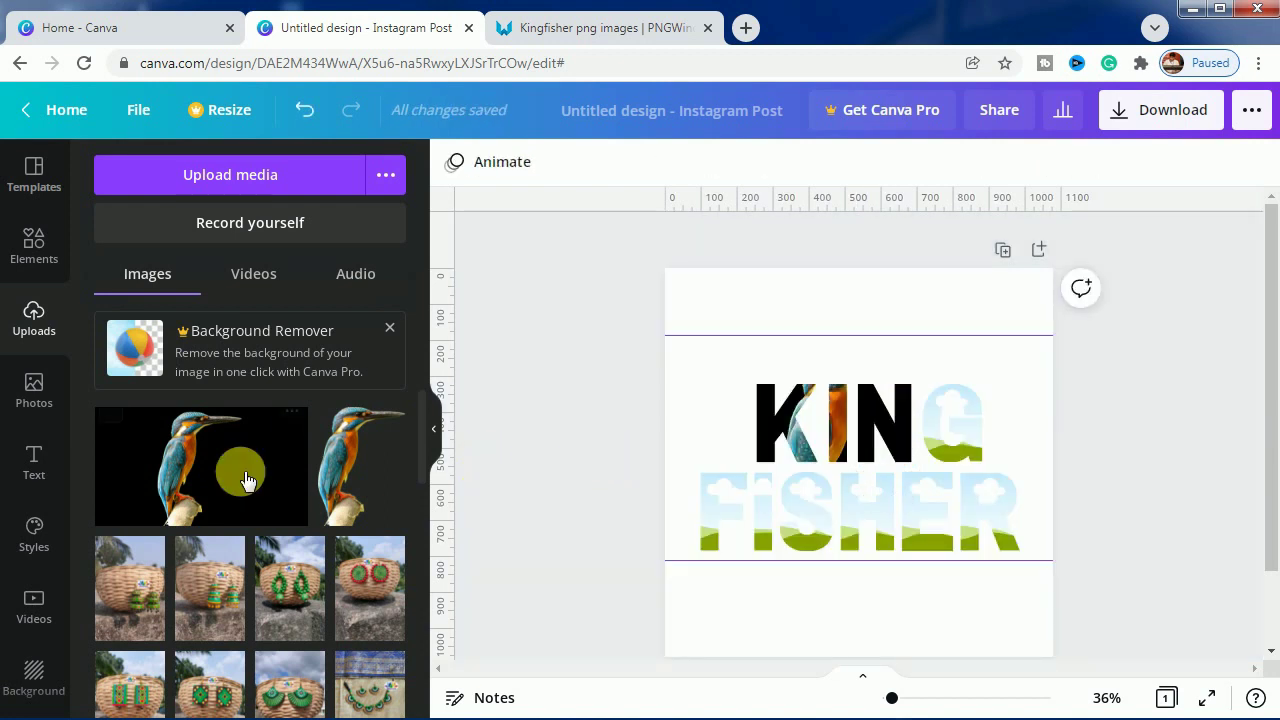
Drop the kingfisher photo into the G frame and enlarge it inside the letter
drag(247, 481, 930, 434)
double_click(930, 434)
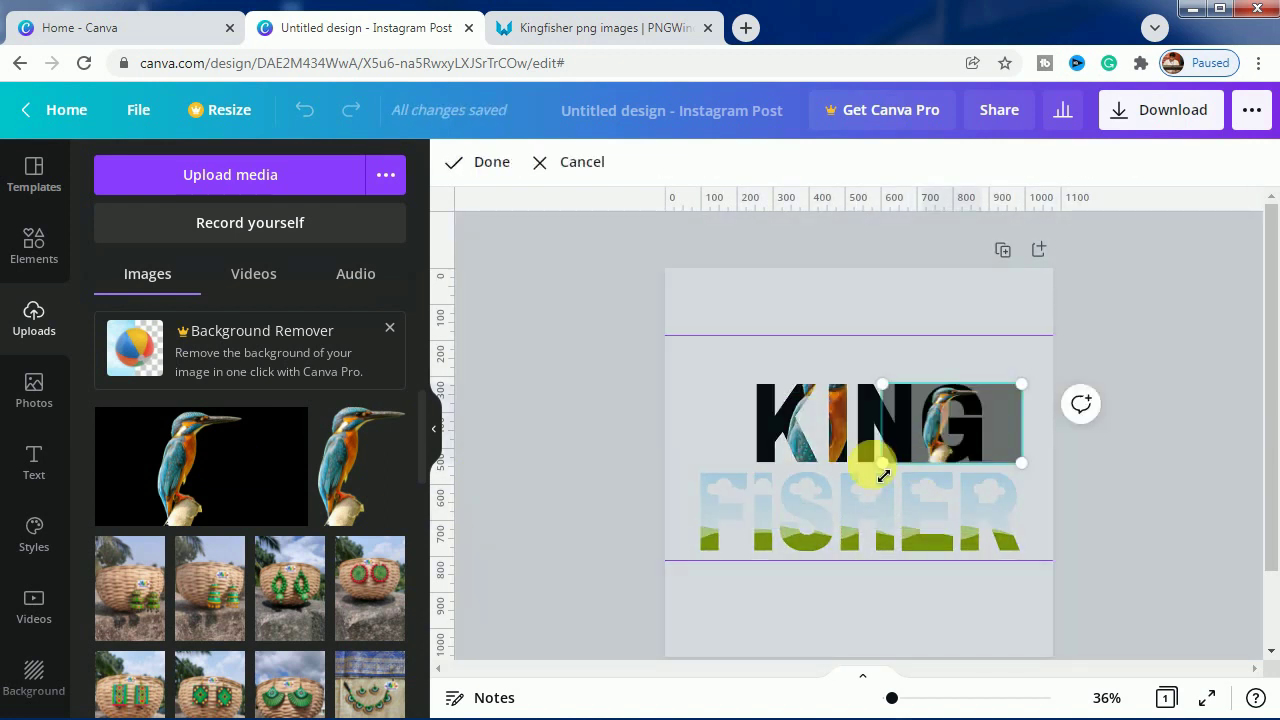
drag(883, 476, 642, 548)
drag(1022, 385, 1057, 343)
Fill the F and I of FISHER with the kingfisher photo, enlarging it inside the F
click(534, 500)
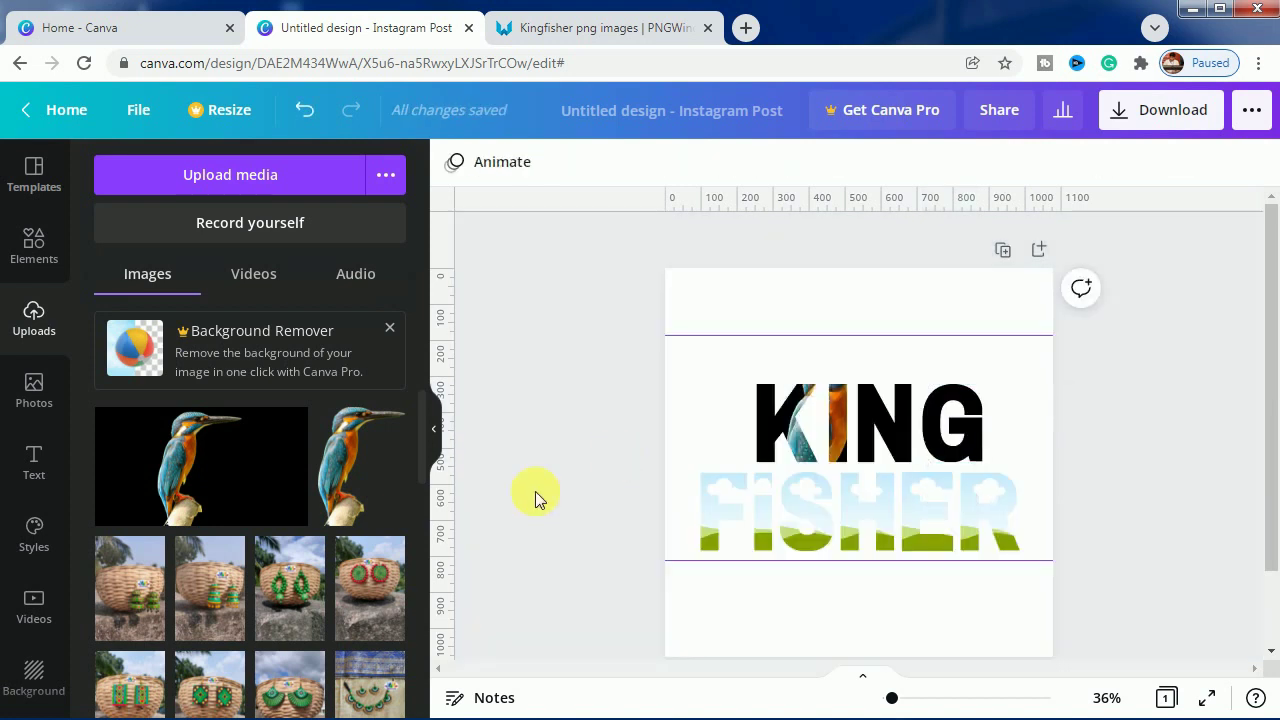
click(206, 492)
drag(808, 487, 700, 523)
double_click(700, 523)
drag(790, 475, 1055, 370)
drag(871, 451, 894, 451)
drag(676, 552, 672, 568)
click(566, 514)
drag(720, 510, 763, 531)
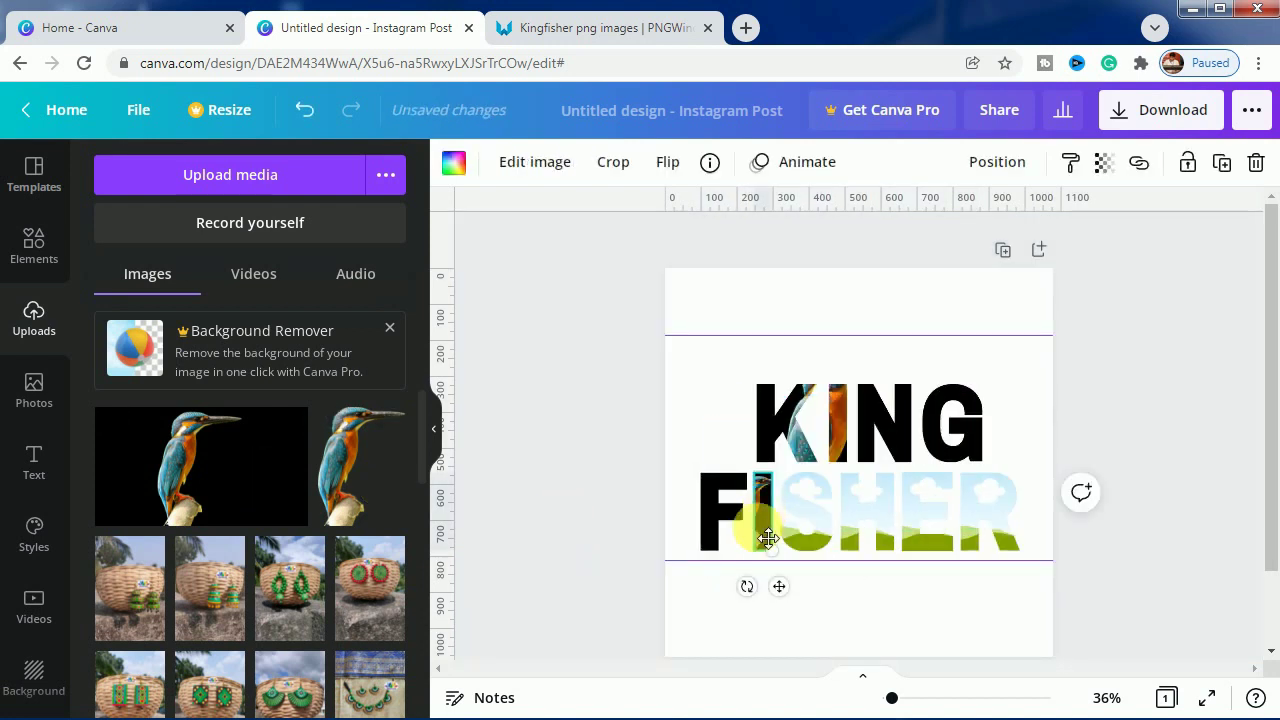
double_click(763, 531)
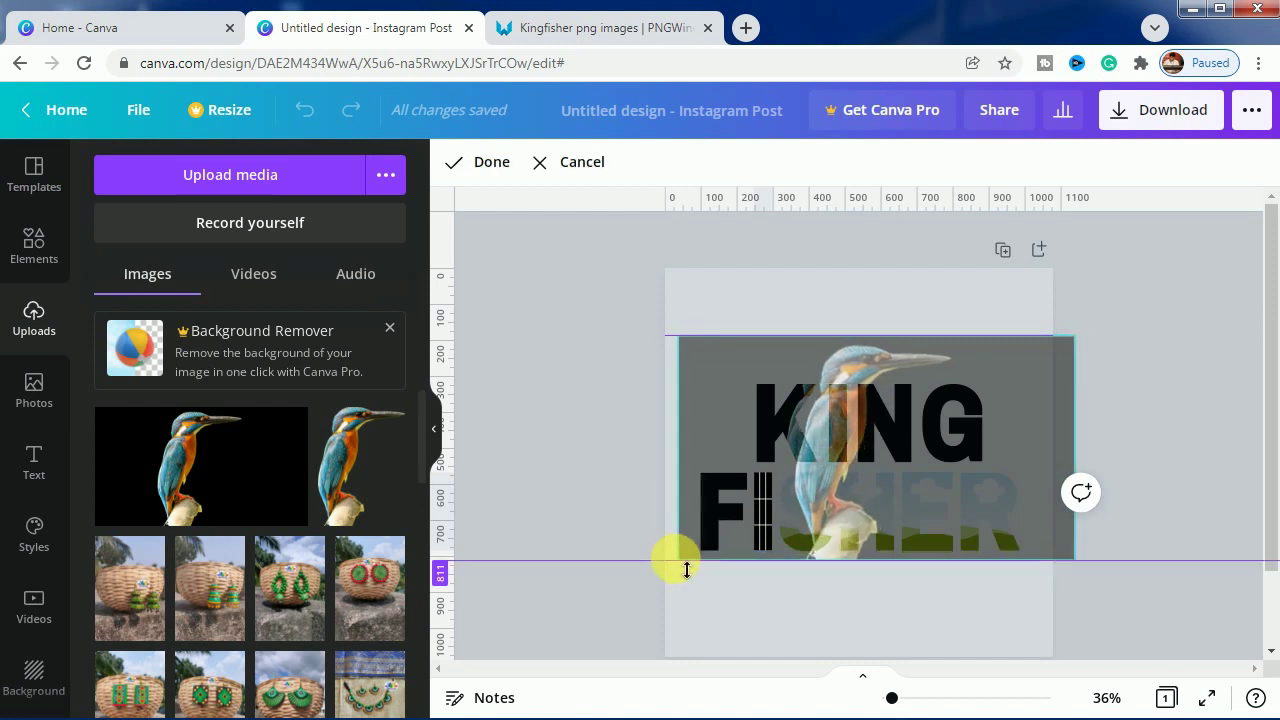
click(560, 514)
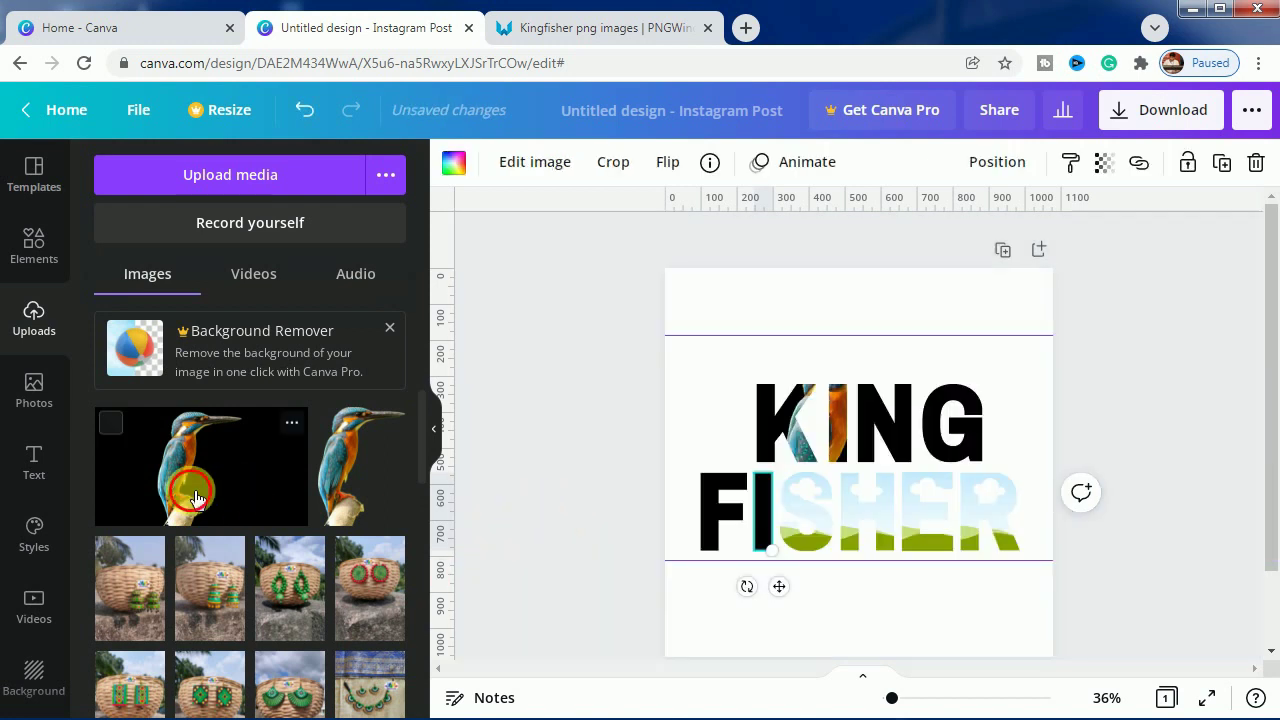
Fill the S frame with the kingfisher photo, enlarging it and shifting it left
drag(191, 486, 817, 531)
double_click(829, 486)
drag(1034, 386, 1130, 338)
drag(737, 552, 722, 561)
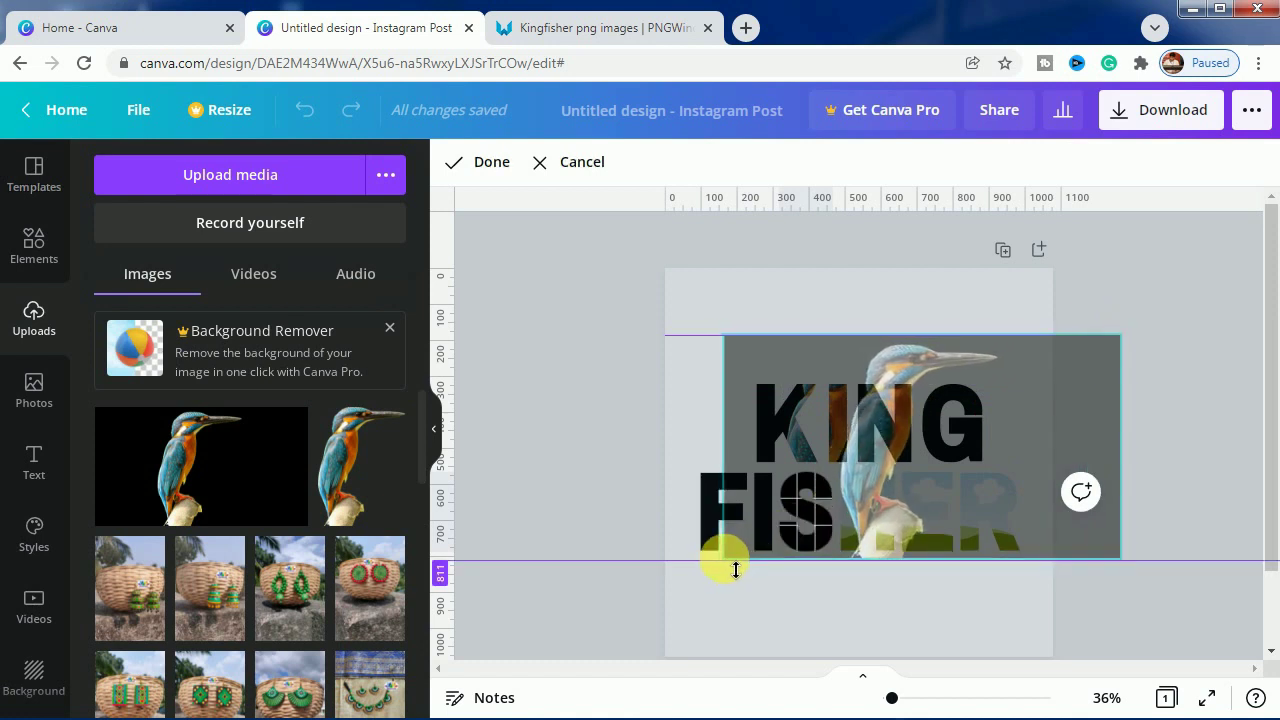
click(880, 493)
drag(880, 493, 823, 493)
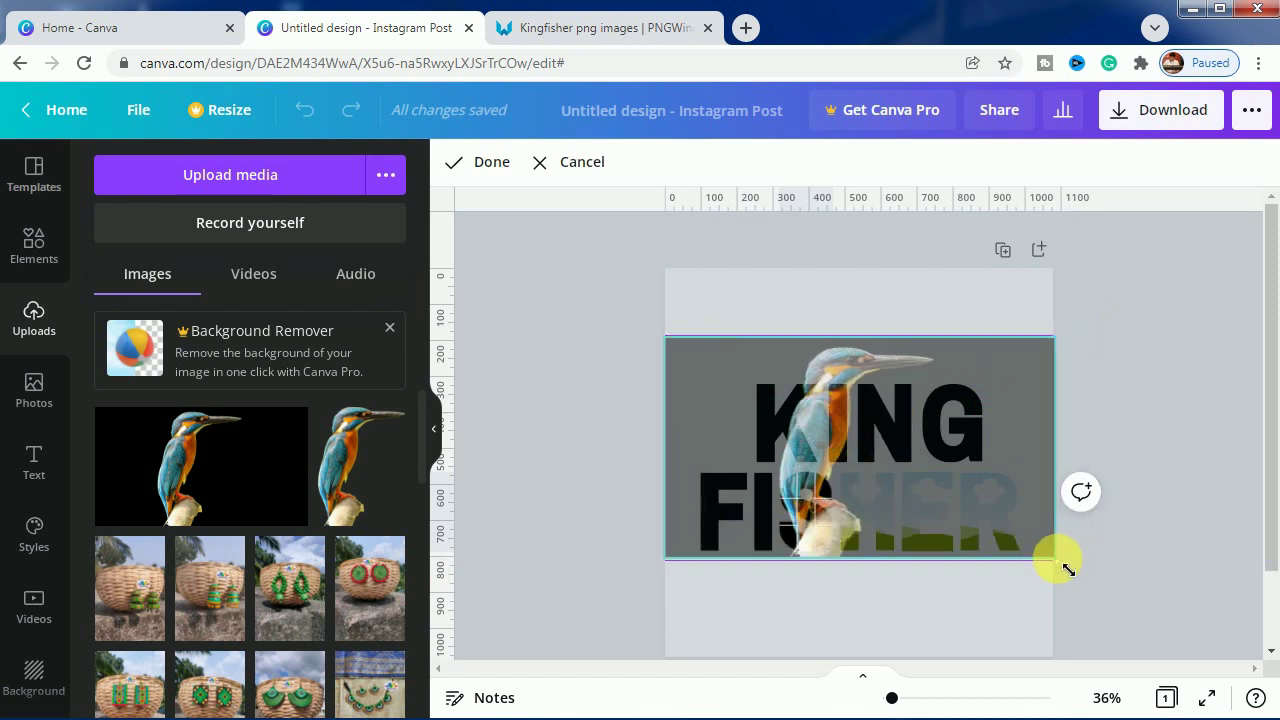
click(600, 476)
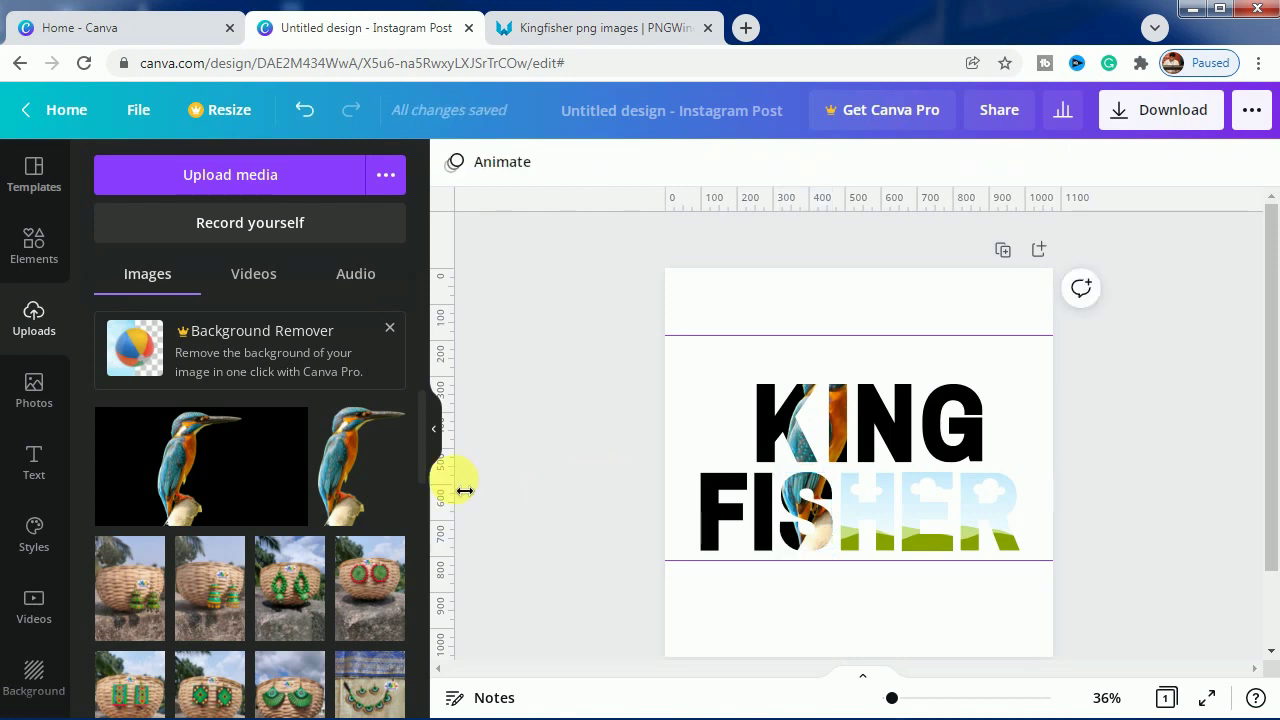
Fill the H frame with the kingfisher photo, enlarged and shifted left within the letter
drag(220, 482, 859, 537)
double_click(859, 537)
drag(990, 433, 1166, 310)
drag(1109, 417, 974, 414)
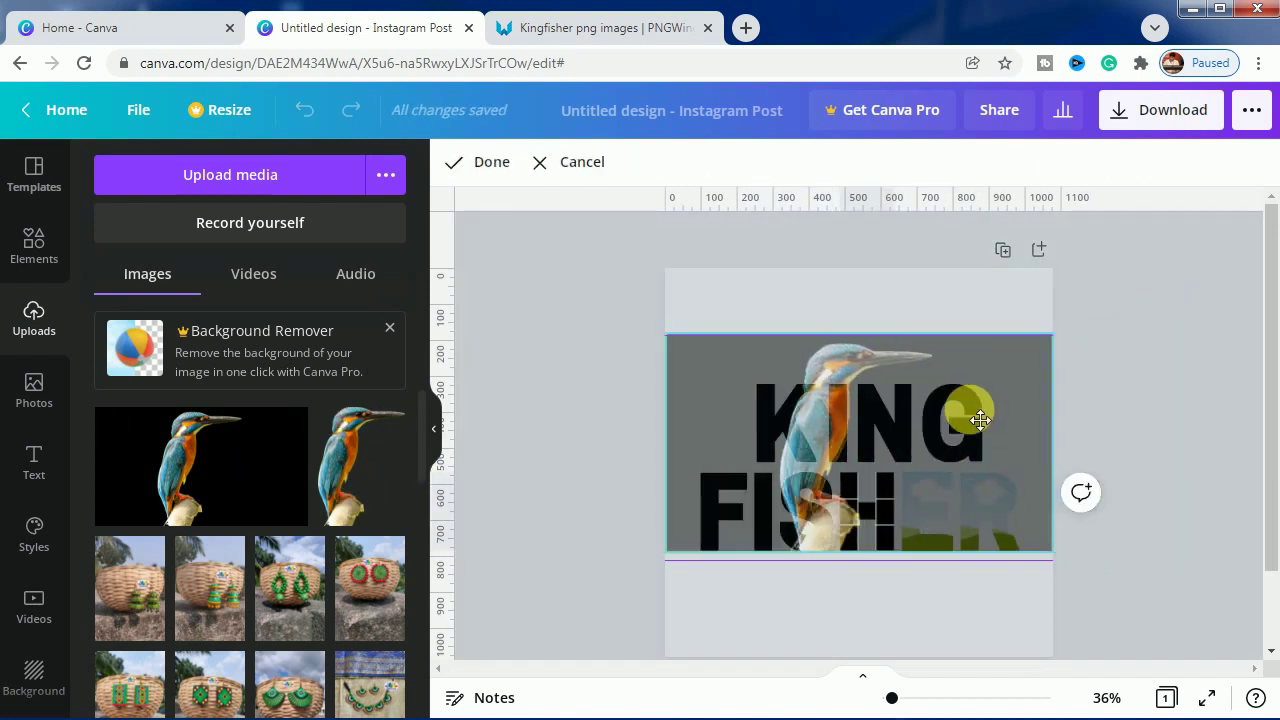
drag(666, 552, 657, 571)
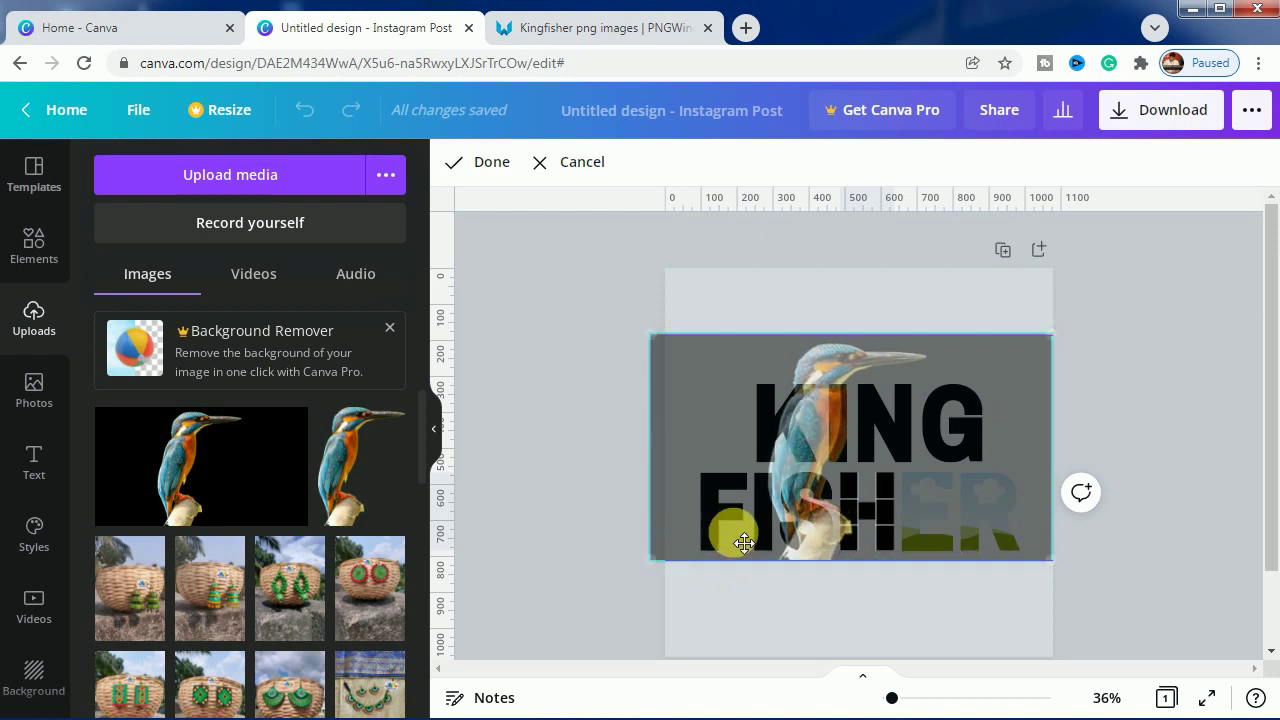
click(1123, 477)
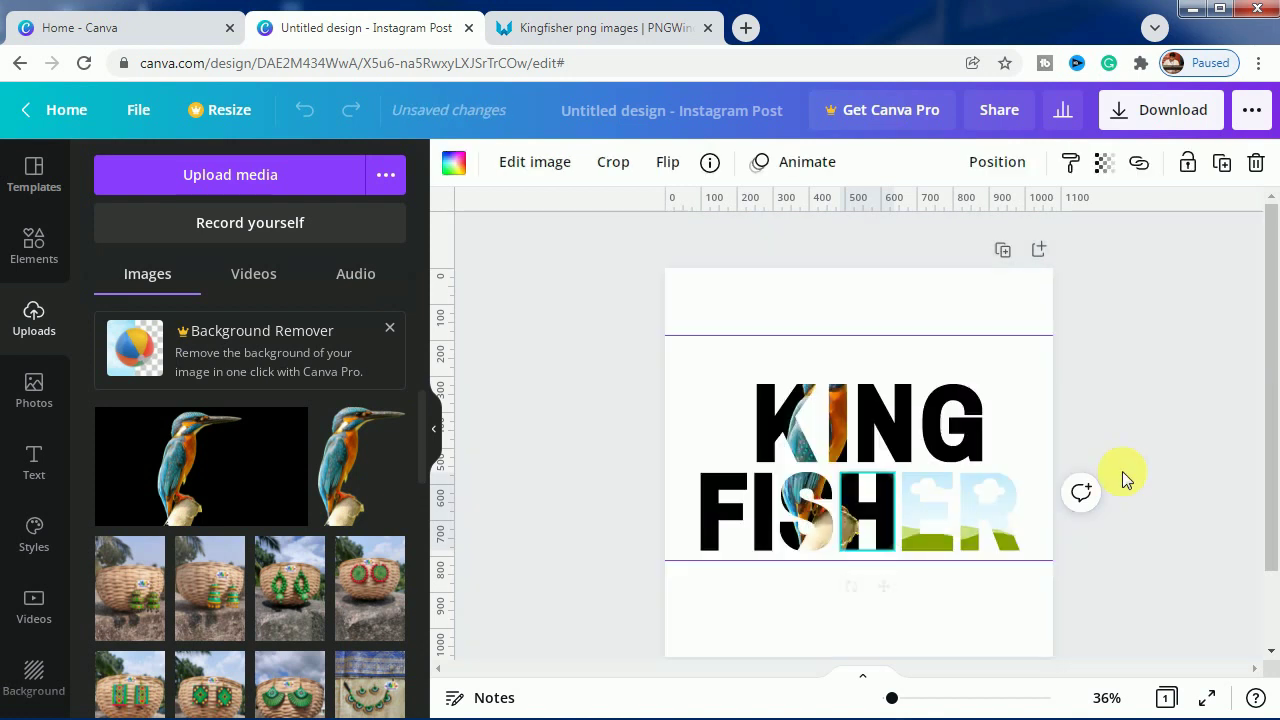
click(514, 509)
Fill the E and R frames with the kingfisher photo, enlarging it inside each
click(232, 480)
drag(915, 496, 904, 520)
double_click(904, 520)
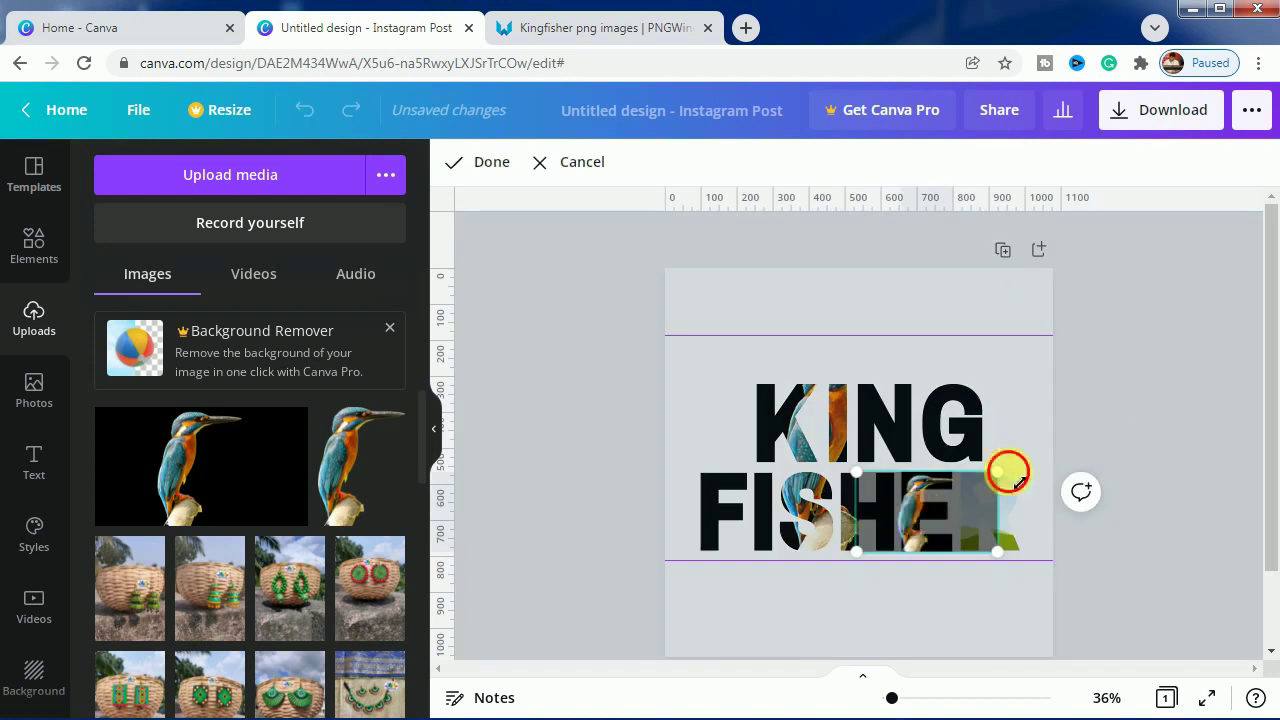
drag(1006, 469, 1251, 343)
drag(1110, 410, 894, 423)
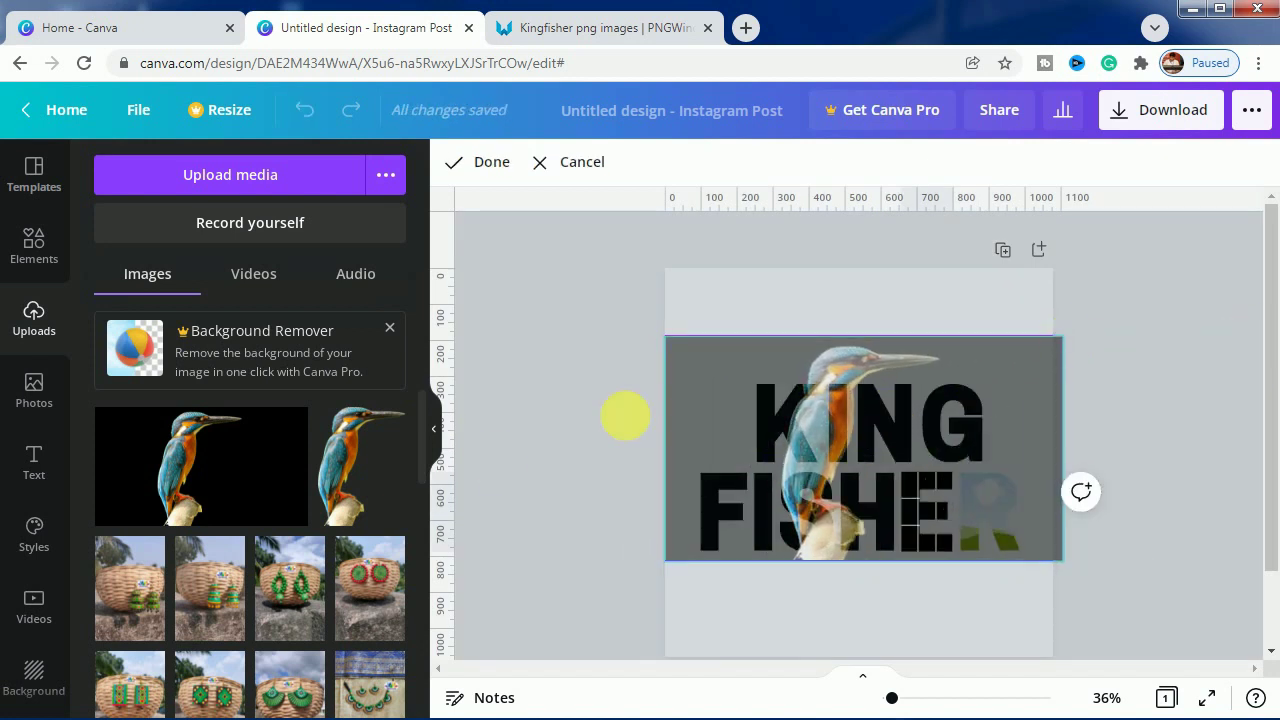
click(626, 420)
drag(266, 486, 986, 508)
double_click(995, 500)
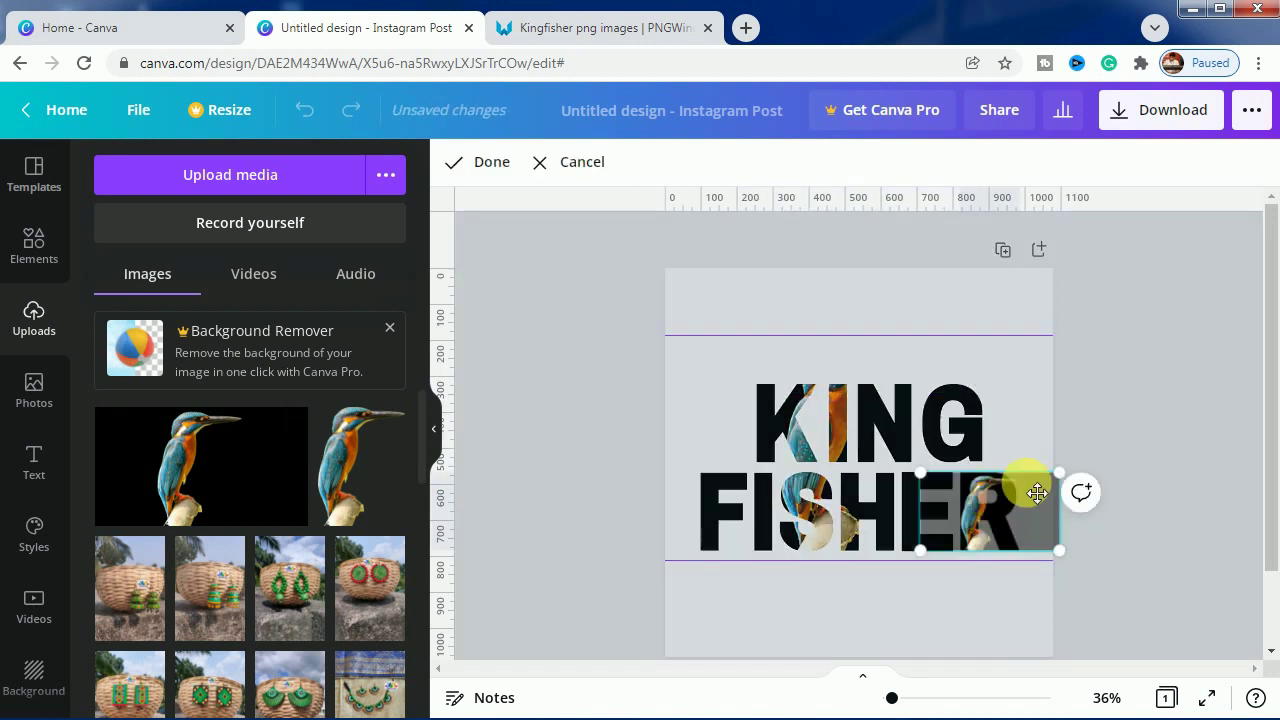
drag(920, 473, 666, 345)
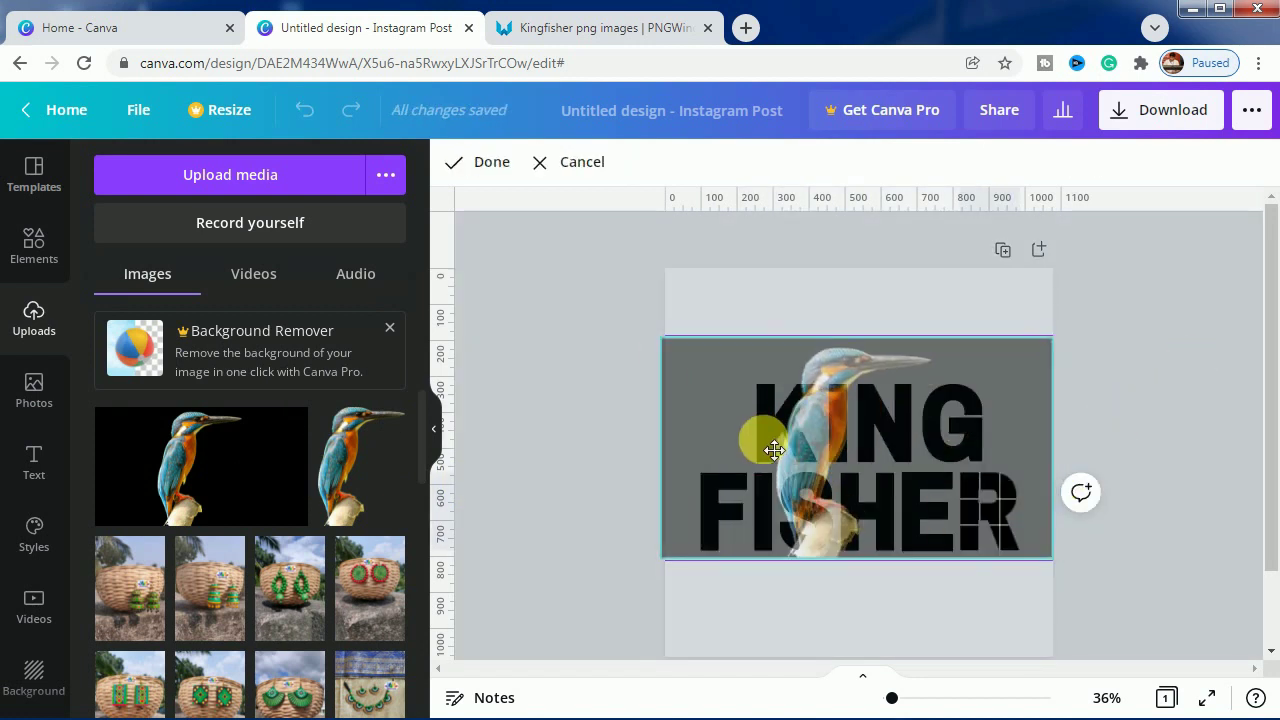
click(1127, 438)
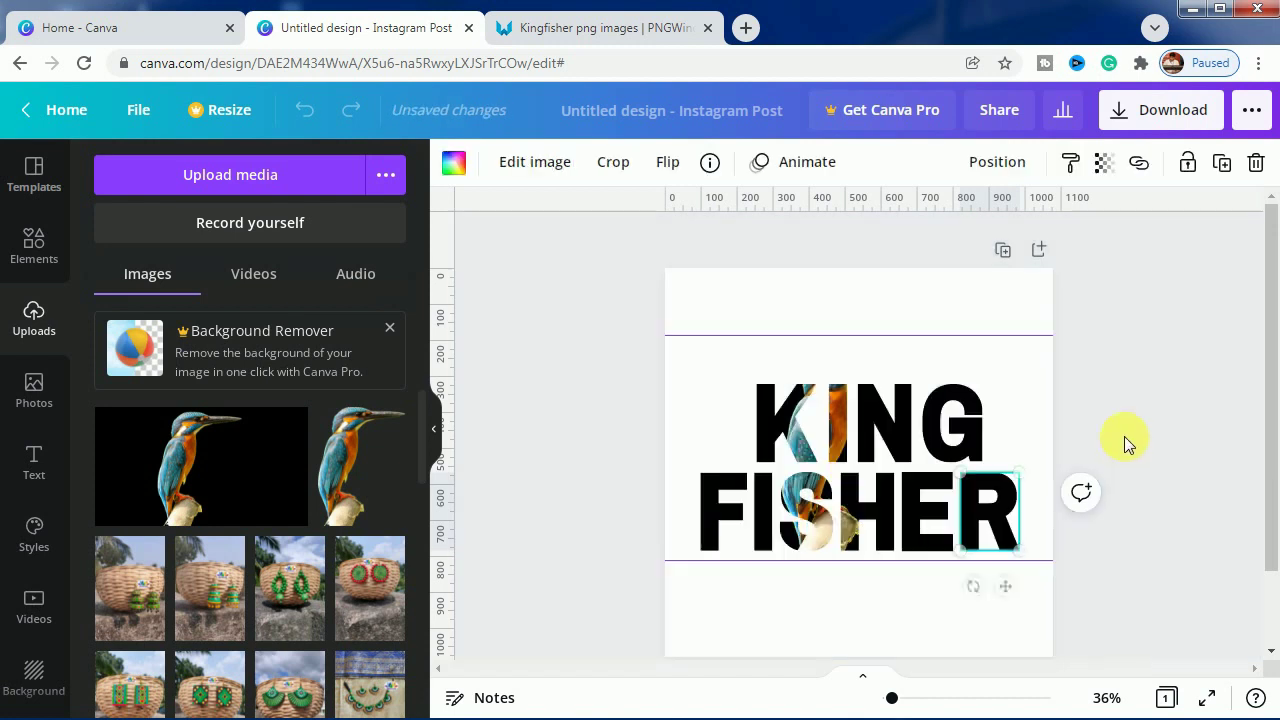
Add the cut-out kingfisher to the page
click(1160, 539)
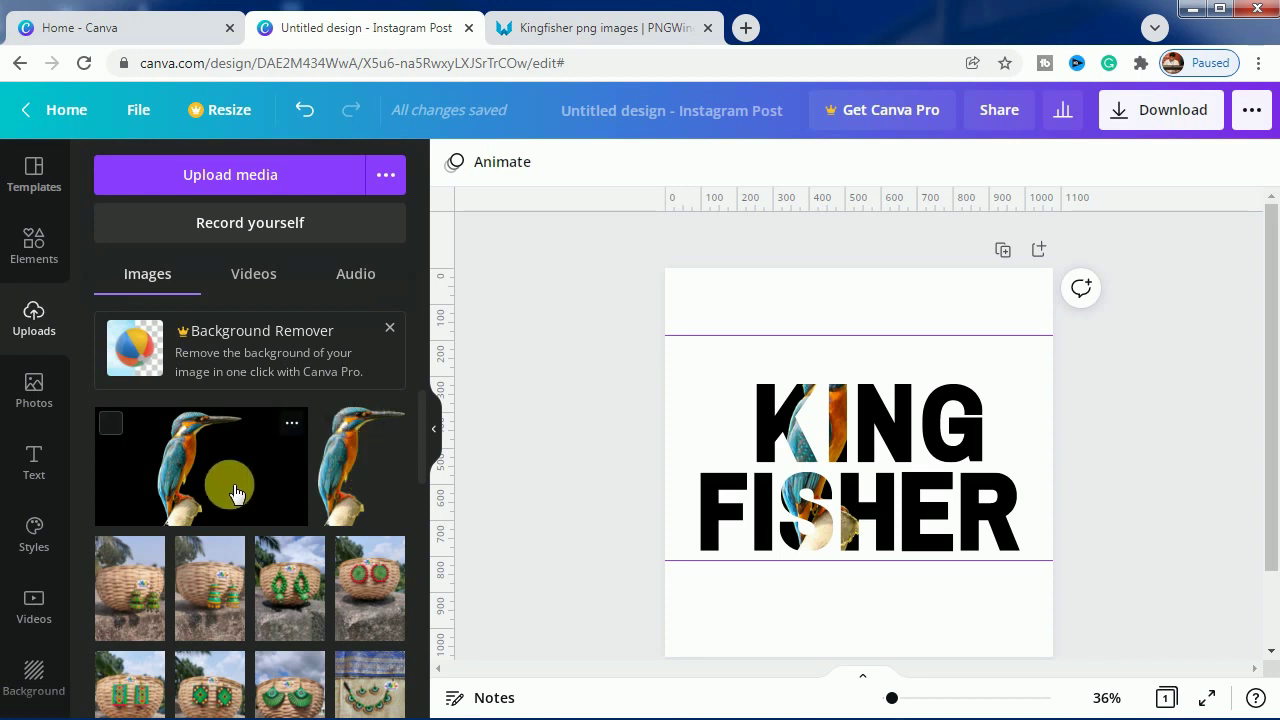
click(343, 482)
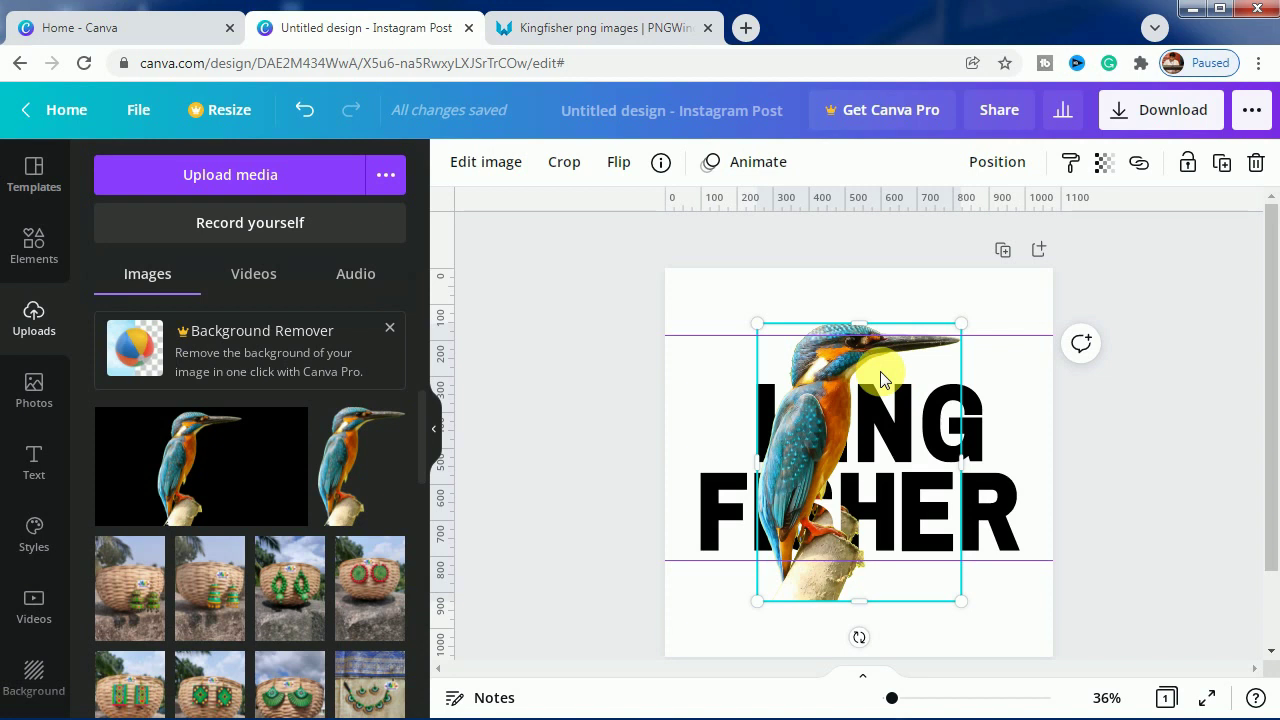
drag(880, 371, 881, 374)
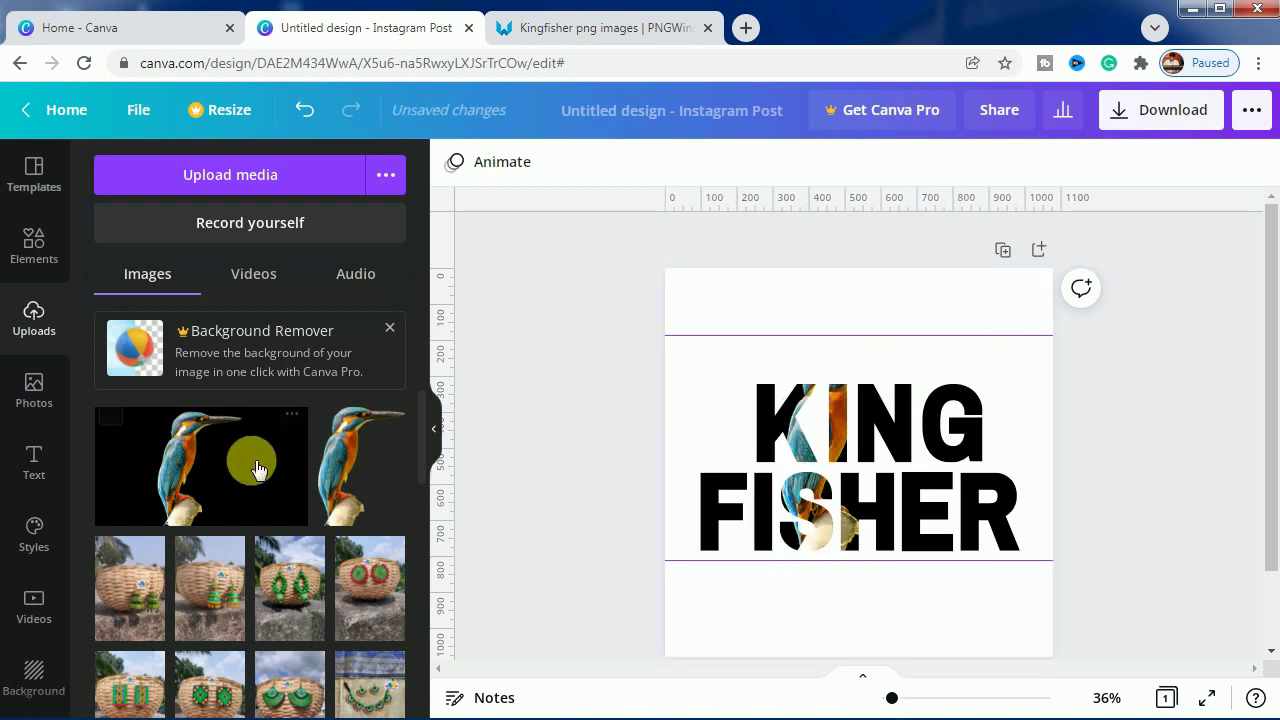
Add the black-background photo, enlarge it to page width, undo a stray shape move, and shift it left
drag(259, 471, 787, 505)
mouse_move(747, 499)
mouse_down()
mouse_move(546, 507)
mouse_move(580, 519)
mouse_move(586, 507)
mouse_move(766, 511)
mouse_up()
drag(921, 432, 1070, 380)
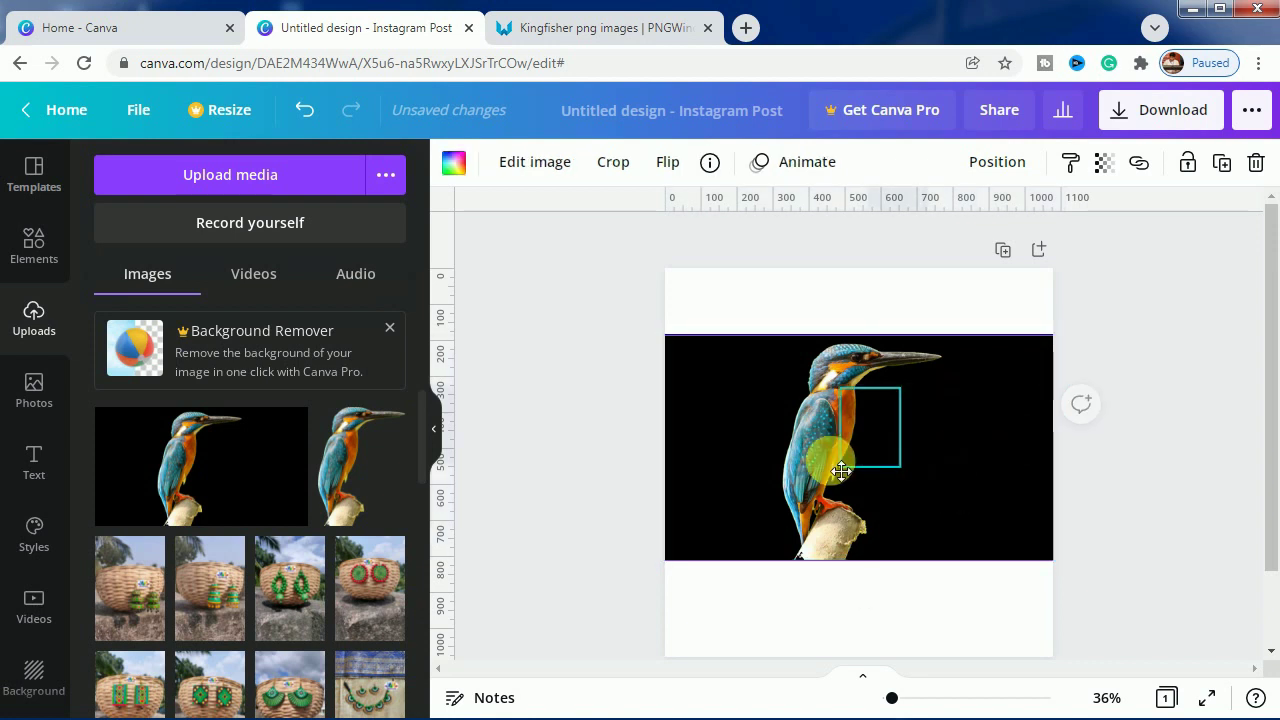
click(820, 450)
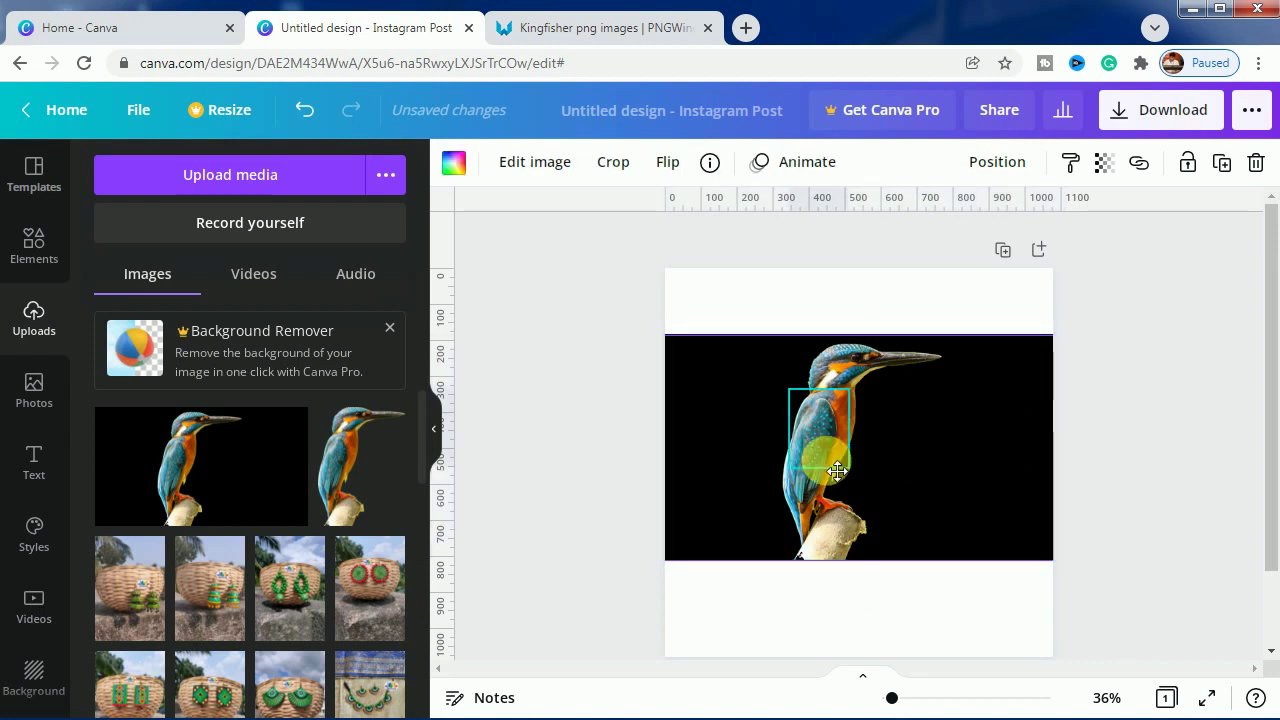
click(304, 109)
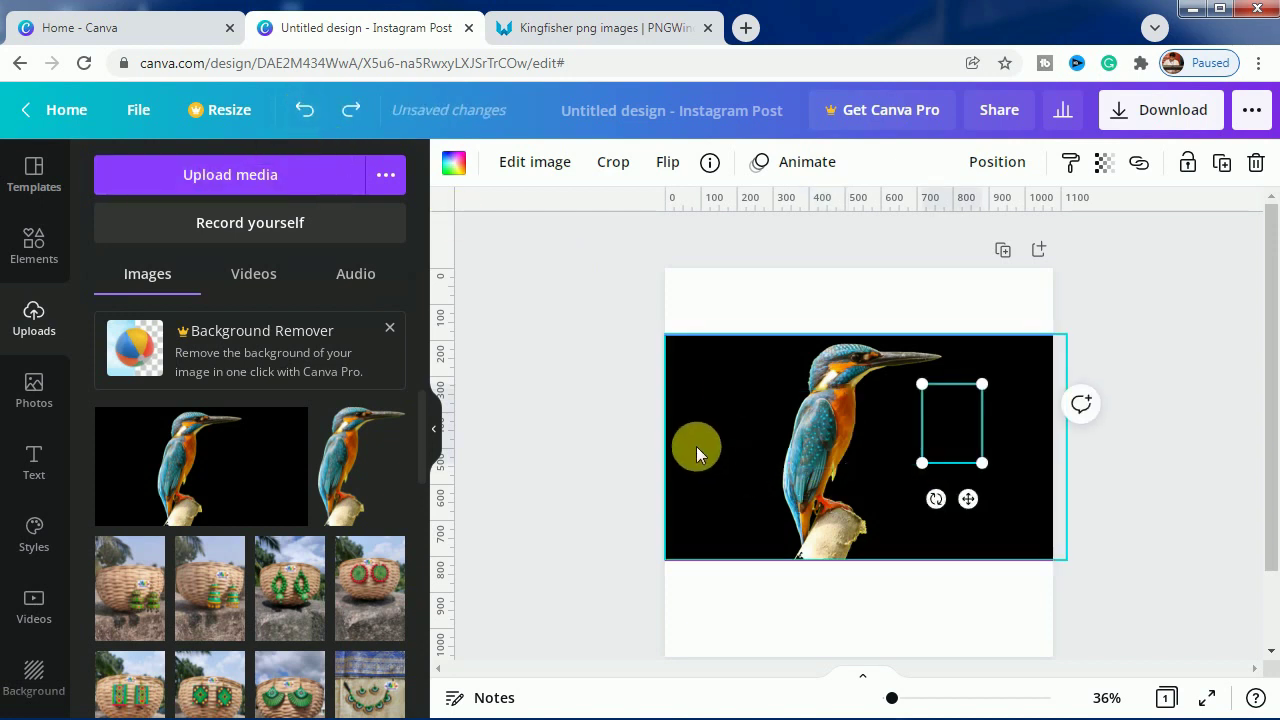
drag(696, 446, 574, 449)
Add the cut-out kingfisher, shrink it twice, and place it over the KING FISHER lettering
click(340, 475)
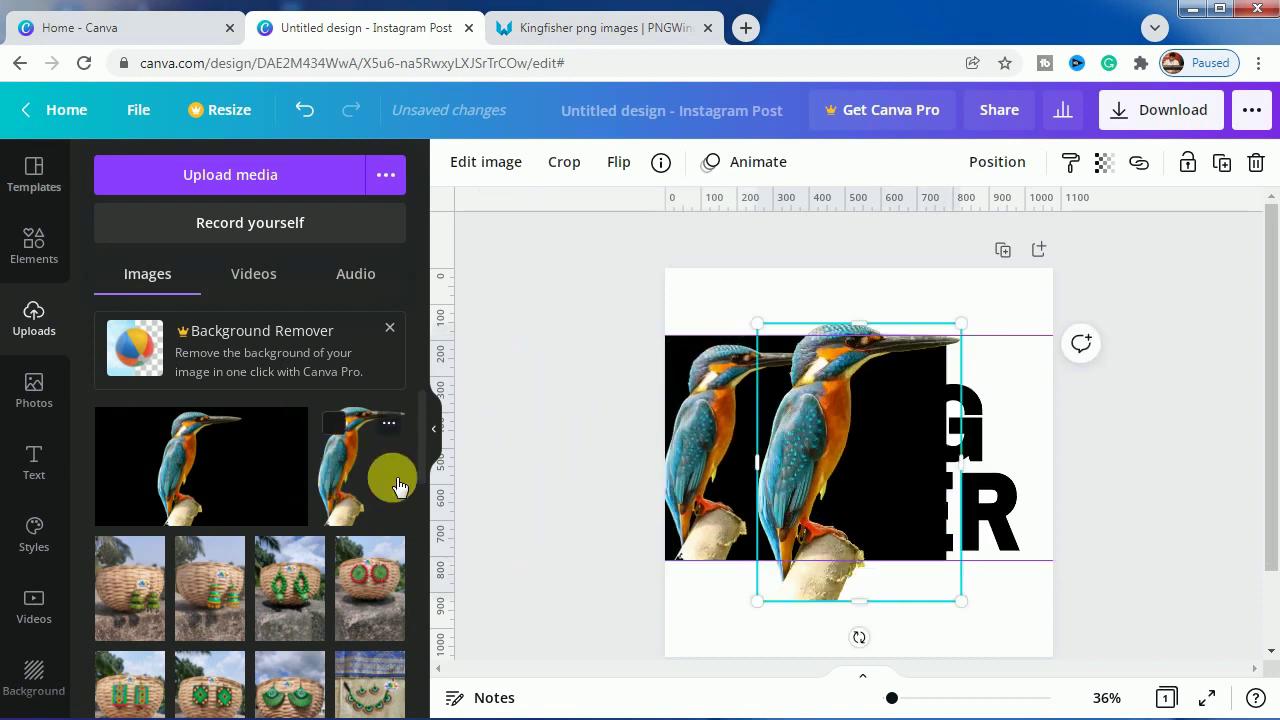
drag(869, 480, 893, 448)
drag(980, 292, 938, 348)
drag(871, 420, 772, 427)
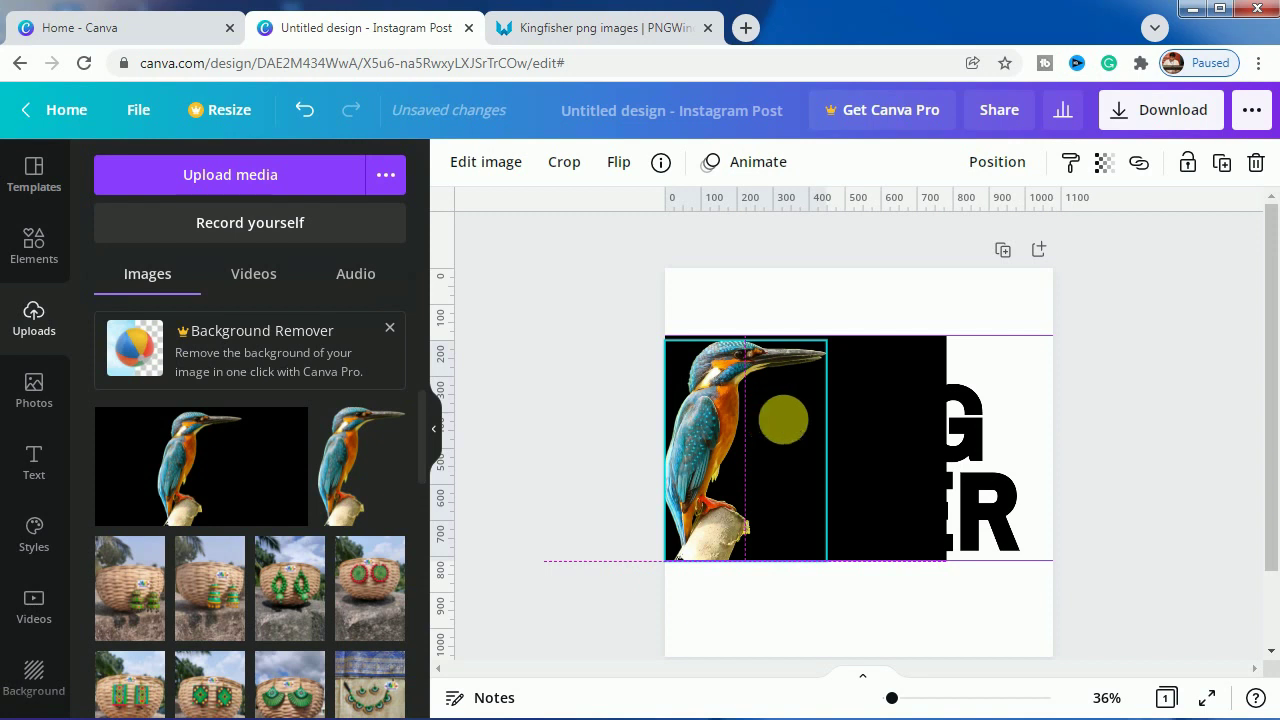
drag(826, 340, 838, 358)
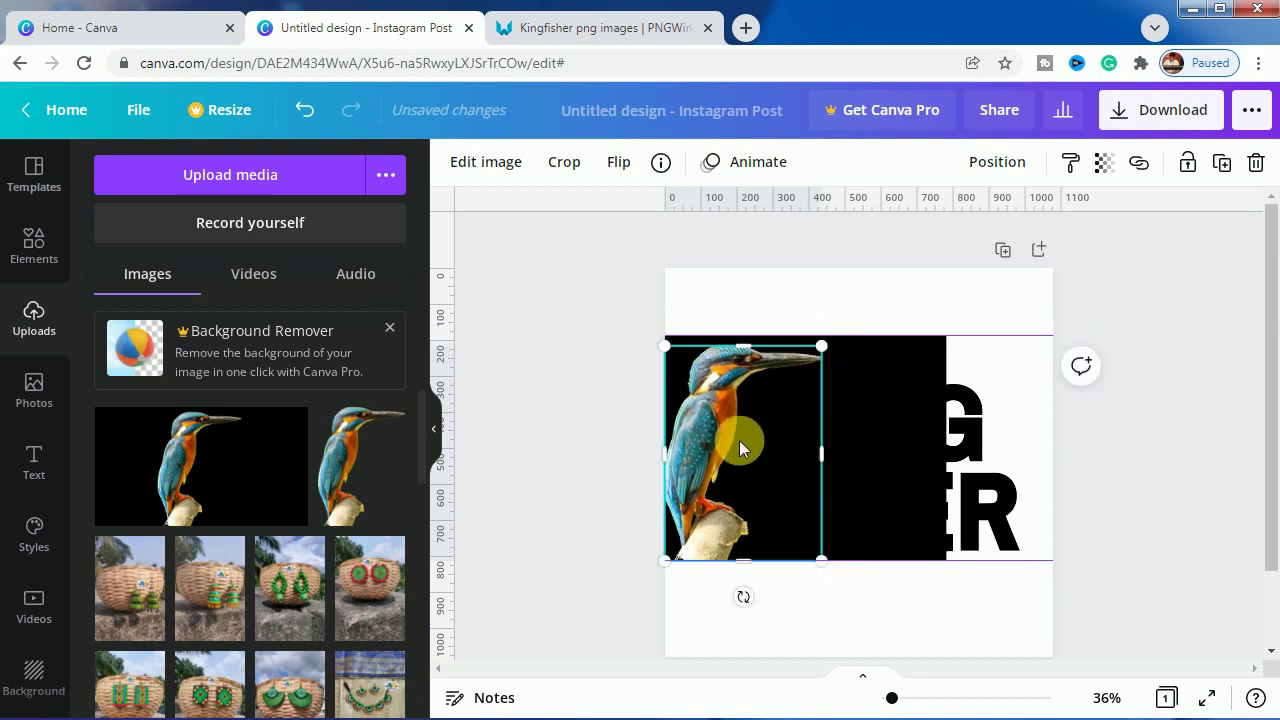
drag(768, 440, 676, 437)
Undo the accidental move of the element over the K, then nudge the kingfisher slightly right
click(768, 459)
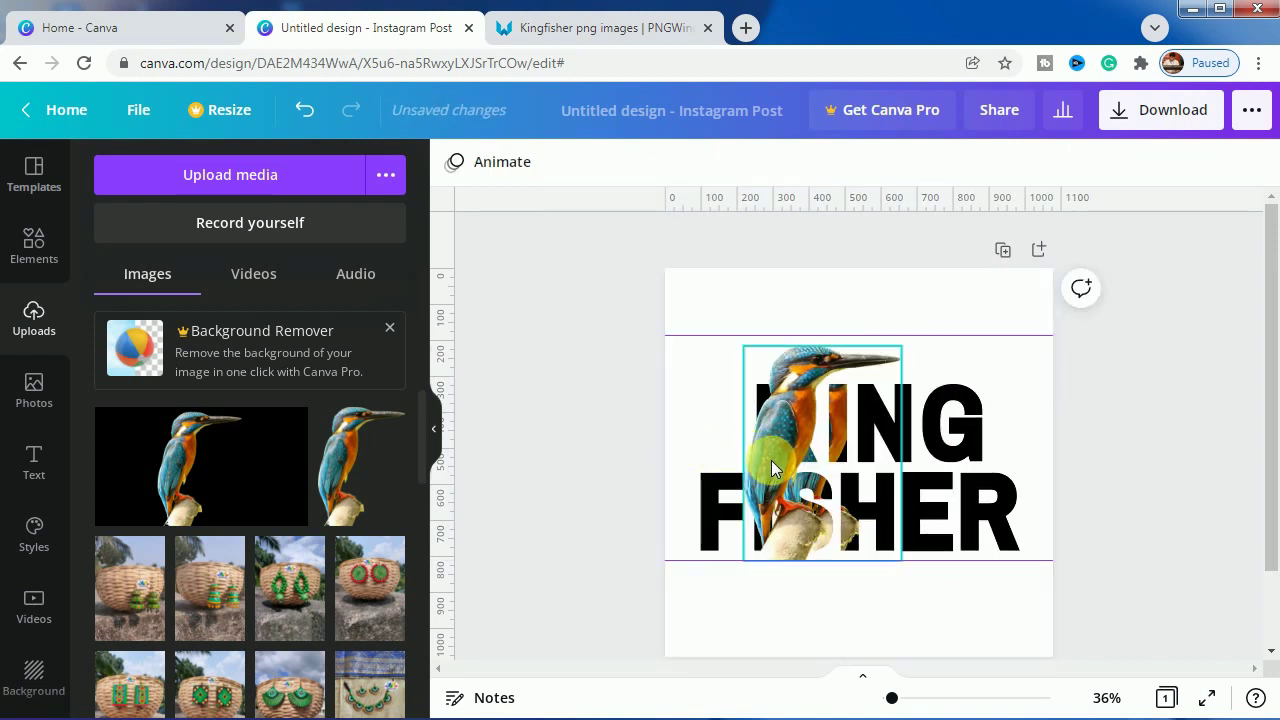
click(803, 468)
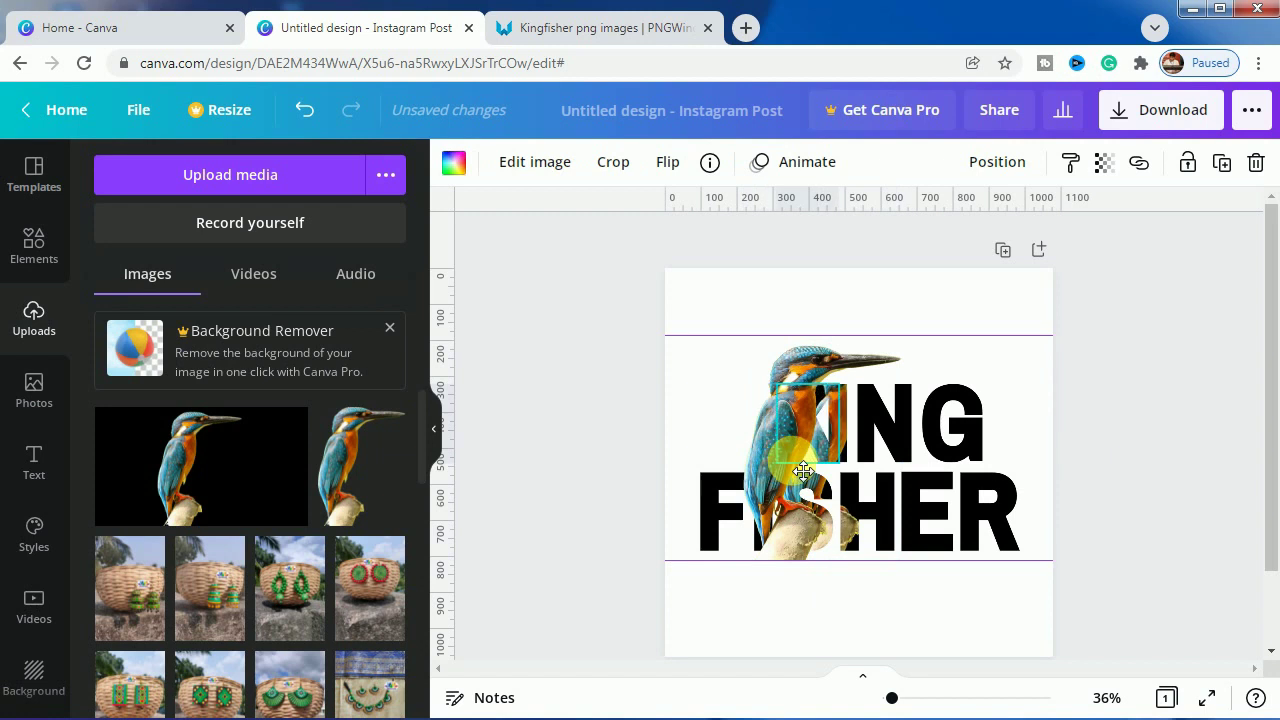
click(304, 109)
click(816, 366)
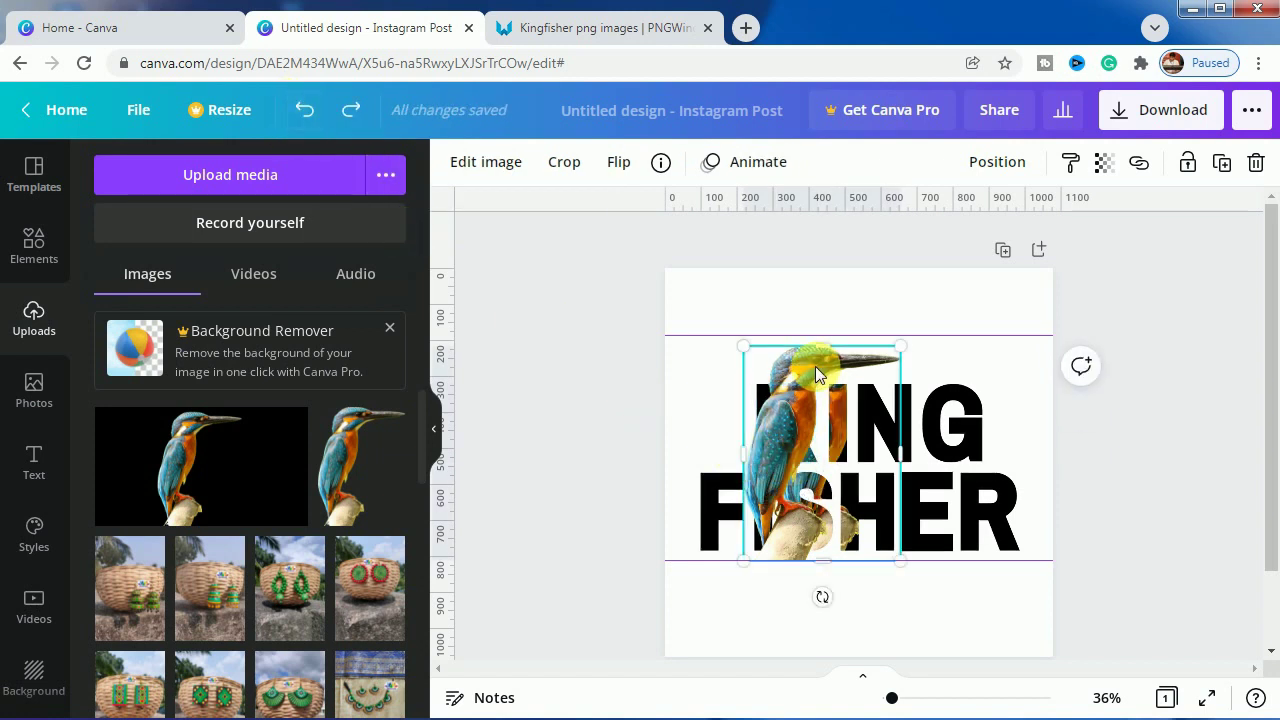
key(Escape)
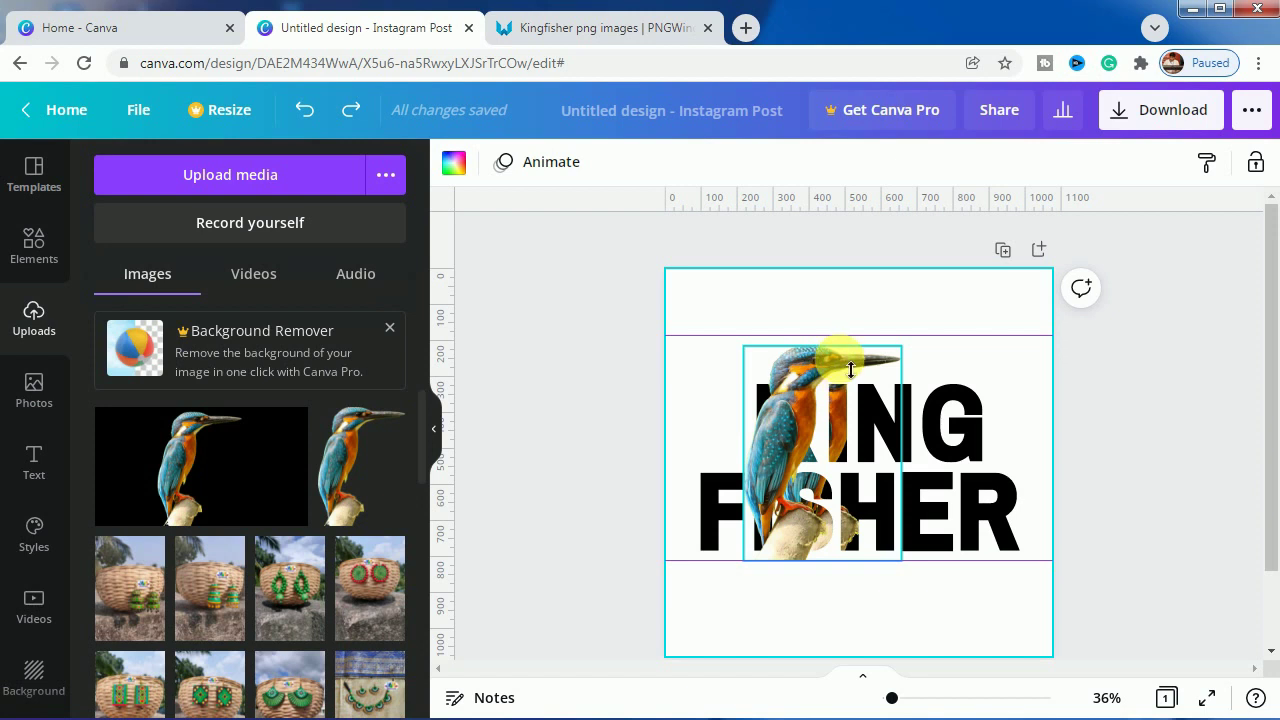
drag(841, 365, 880, 378)
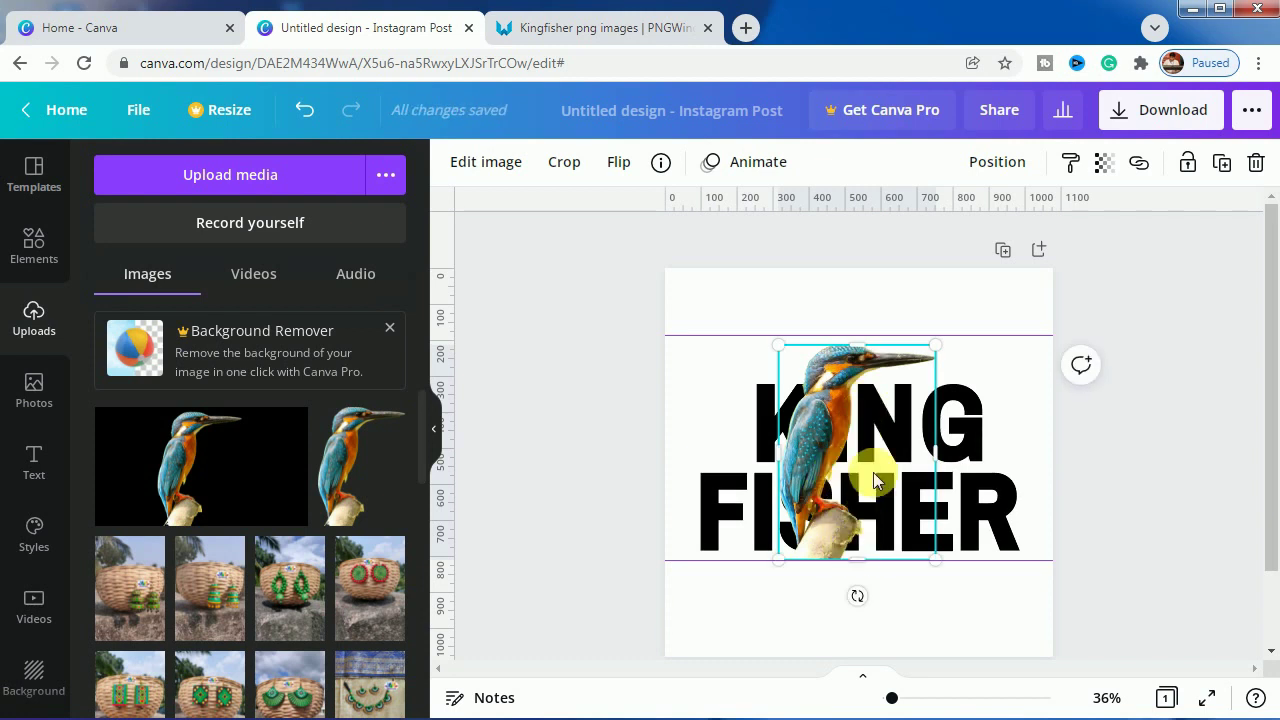
Duplicate the cut-out kingfisher and line the copy up over the original
click(1220, 166)
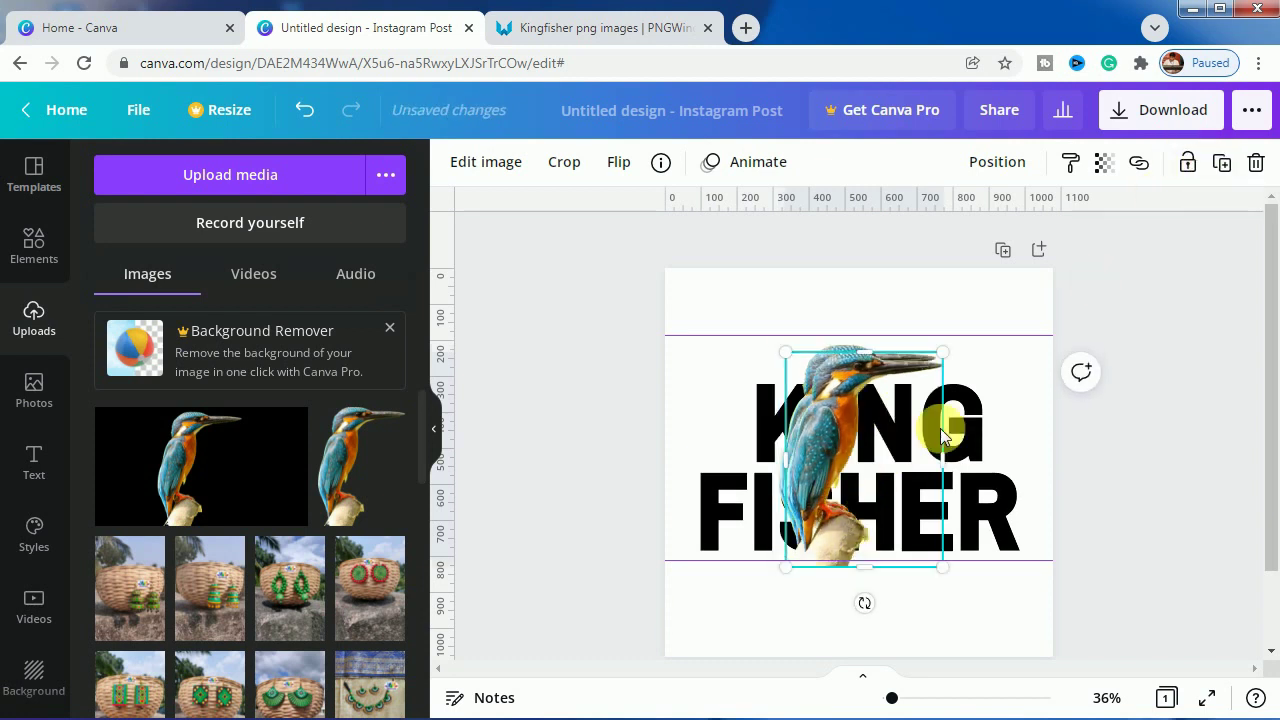
mouse_move(889, 471)
mouse_down()
mouse_move(874, 466)
mouse_move(870, 480)
mouse_up()
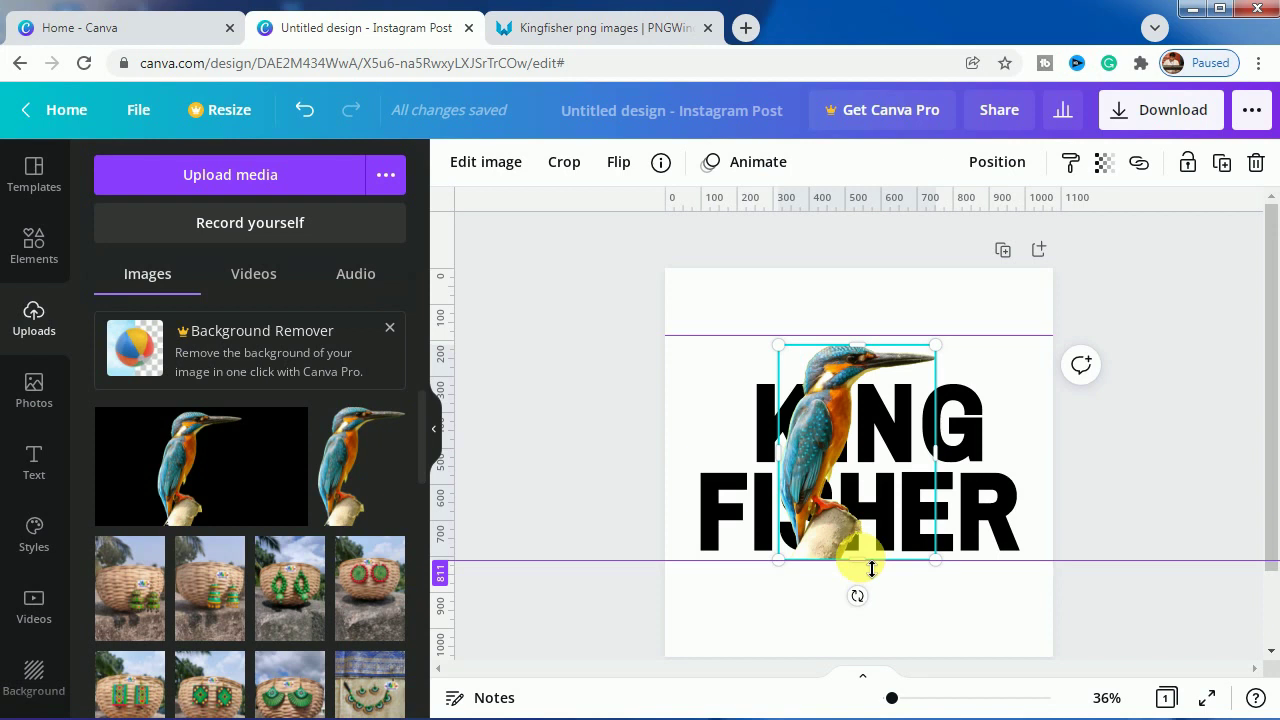
Crop the top copy to the head and the other copy to its lower body and perch
drag(869, 567, 888, 384)
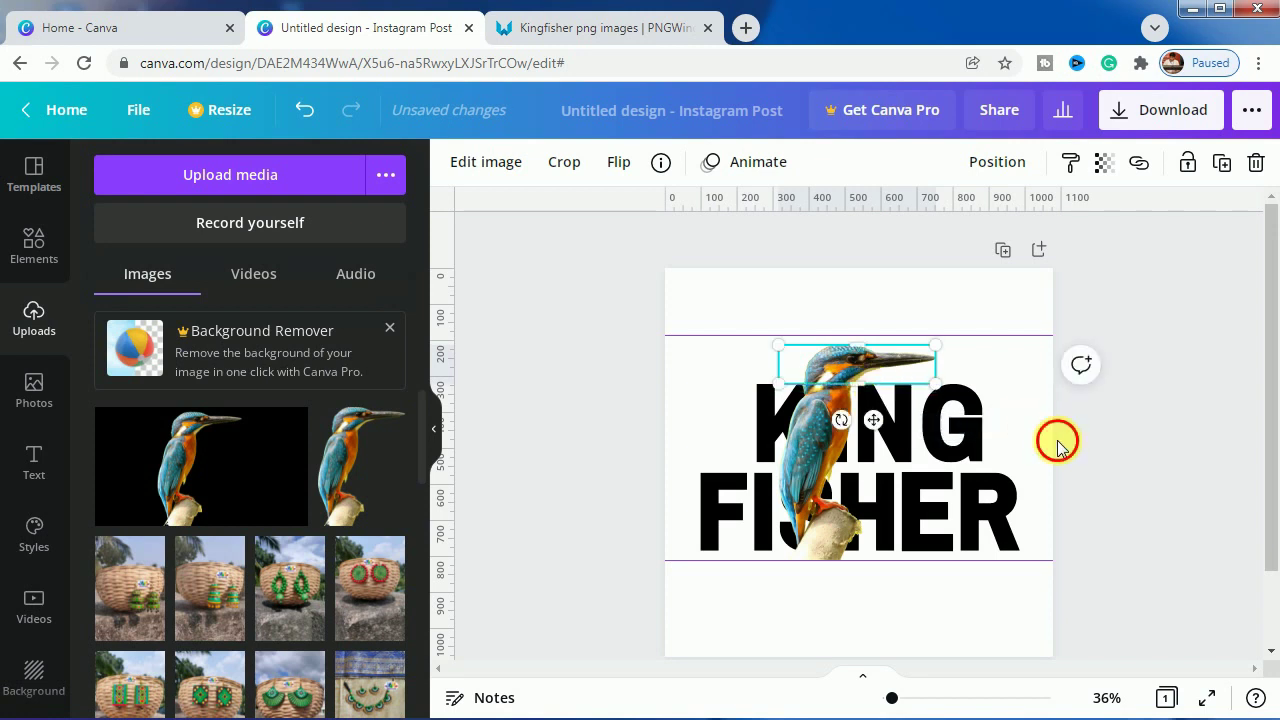
click(1058, 447)
click(800, 480)
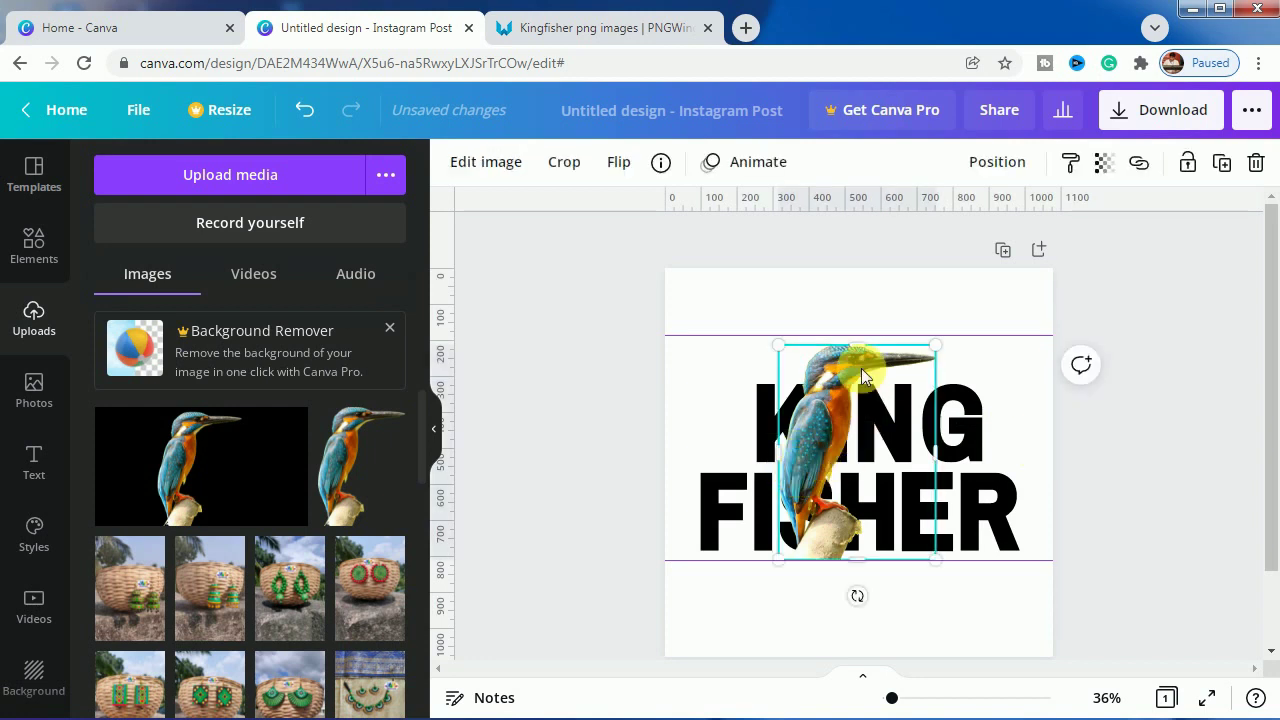
drag(872, 359, 858, 518)
drag(788, 540, 815, 540)
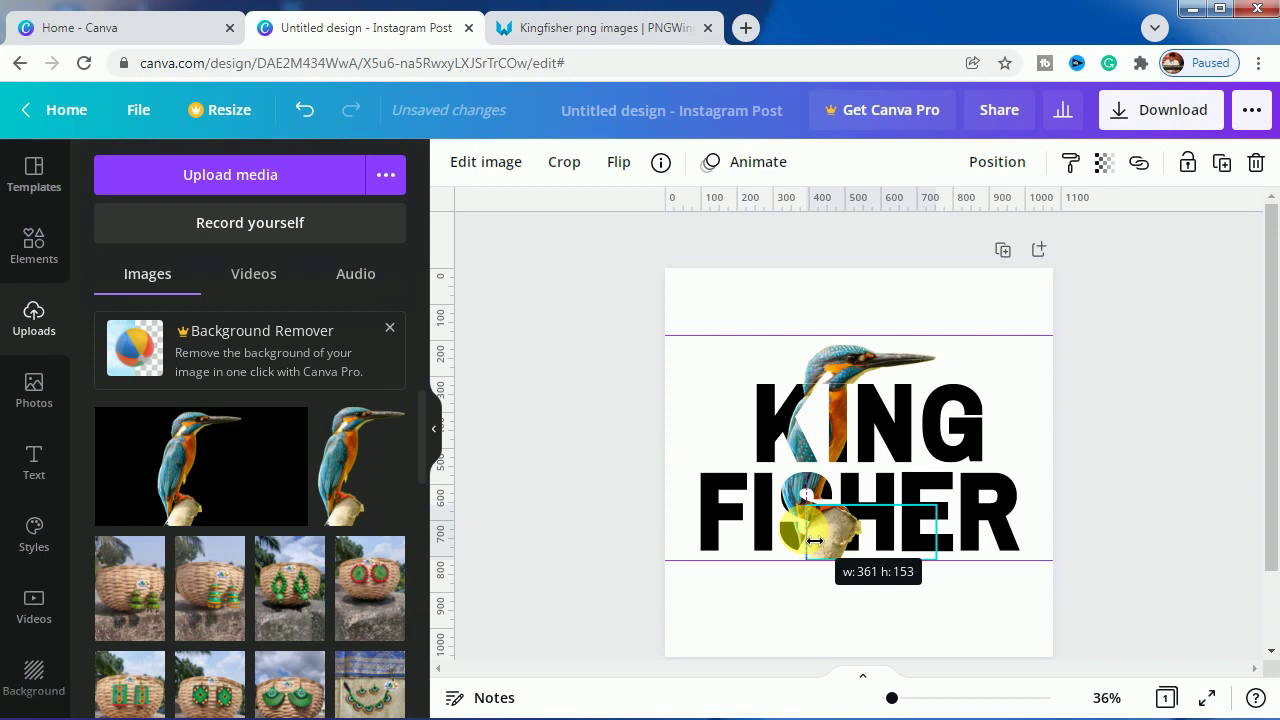
click(604, 511)
click(604, 511)
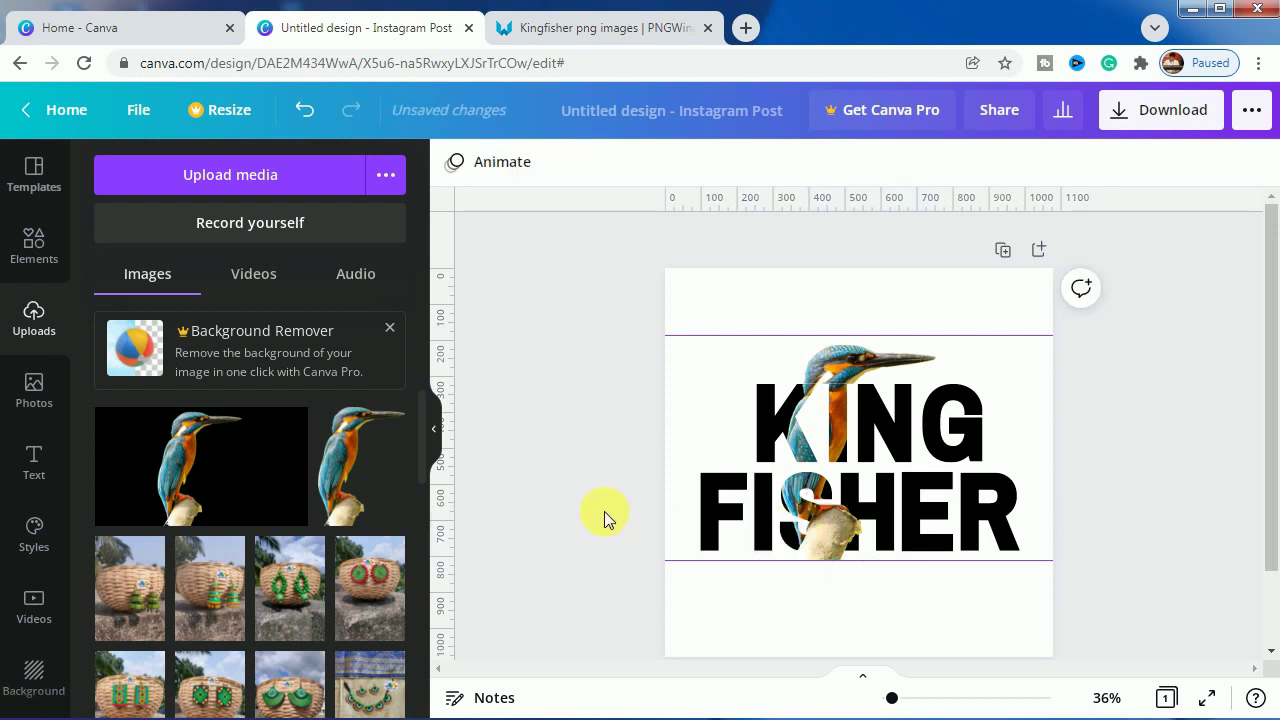
Extend the head piece's crop downward in two small adjustments
click(829, 364)
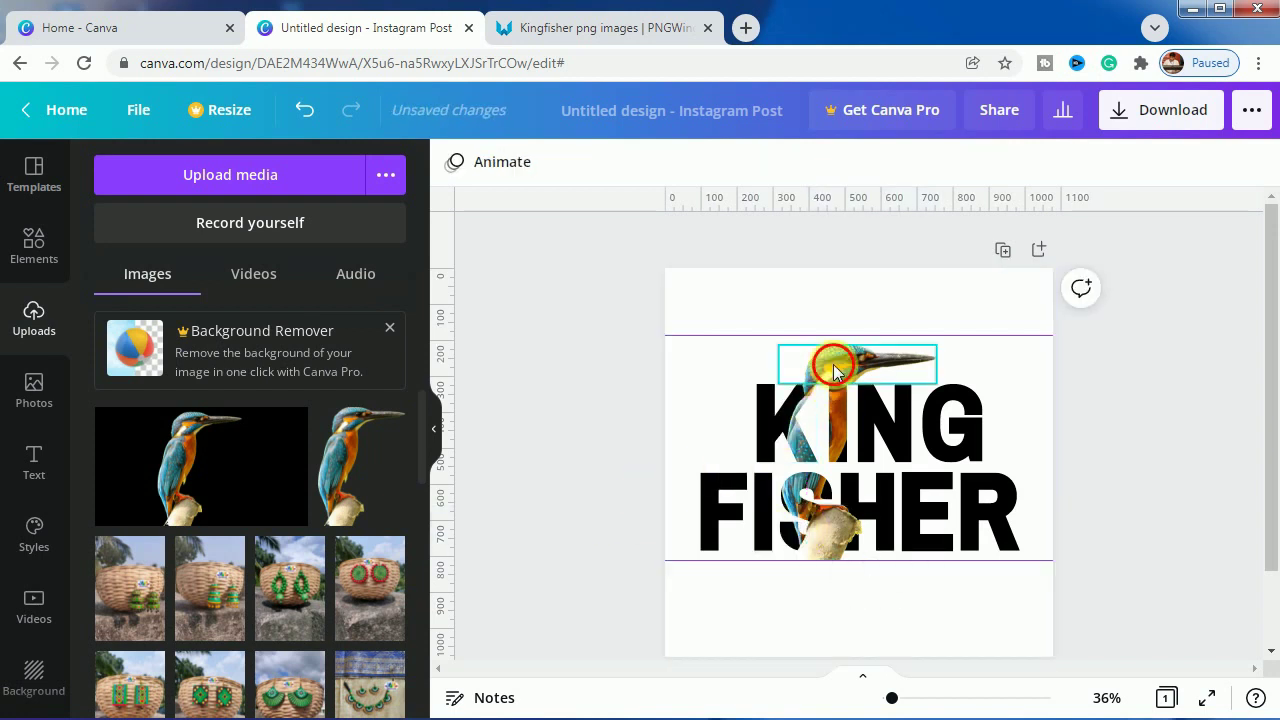
drag(852, 396, 867, 400)
click(604, 380)
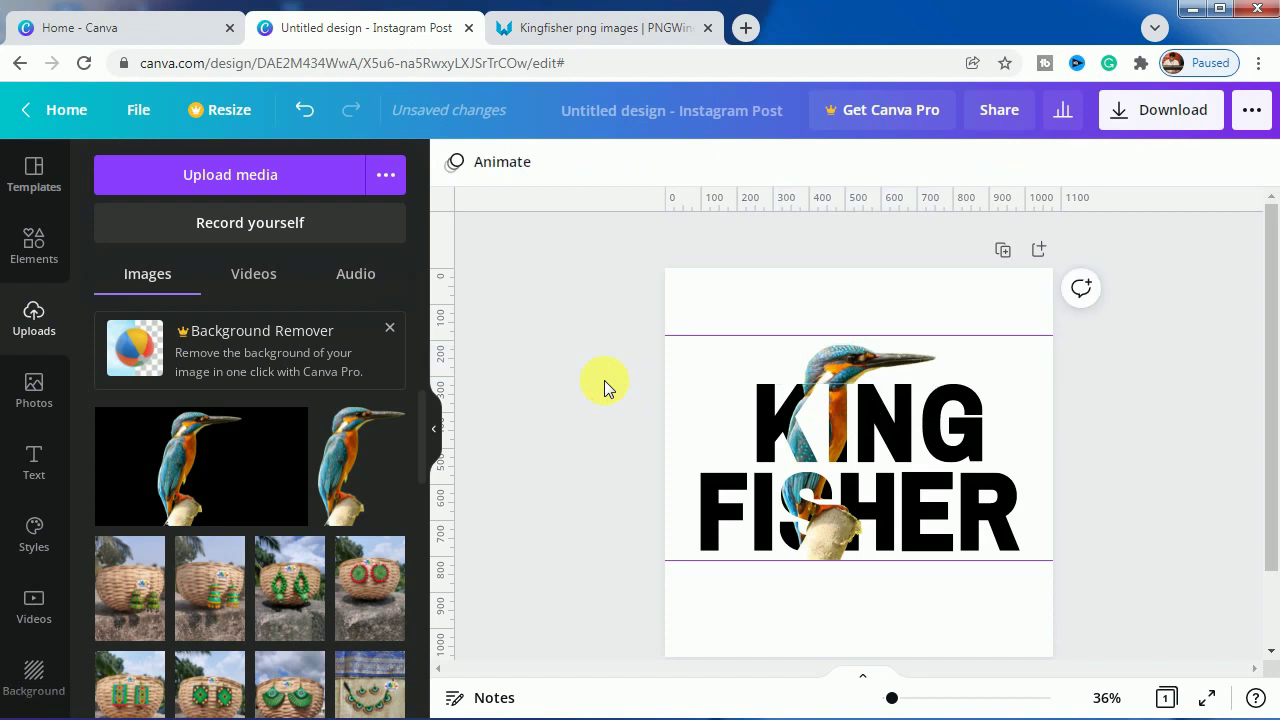
click(850, 370)
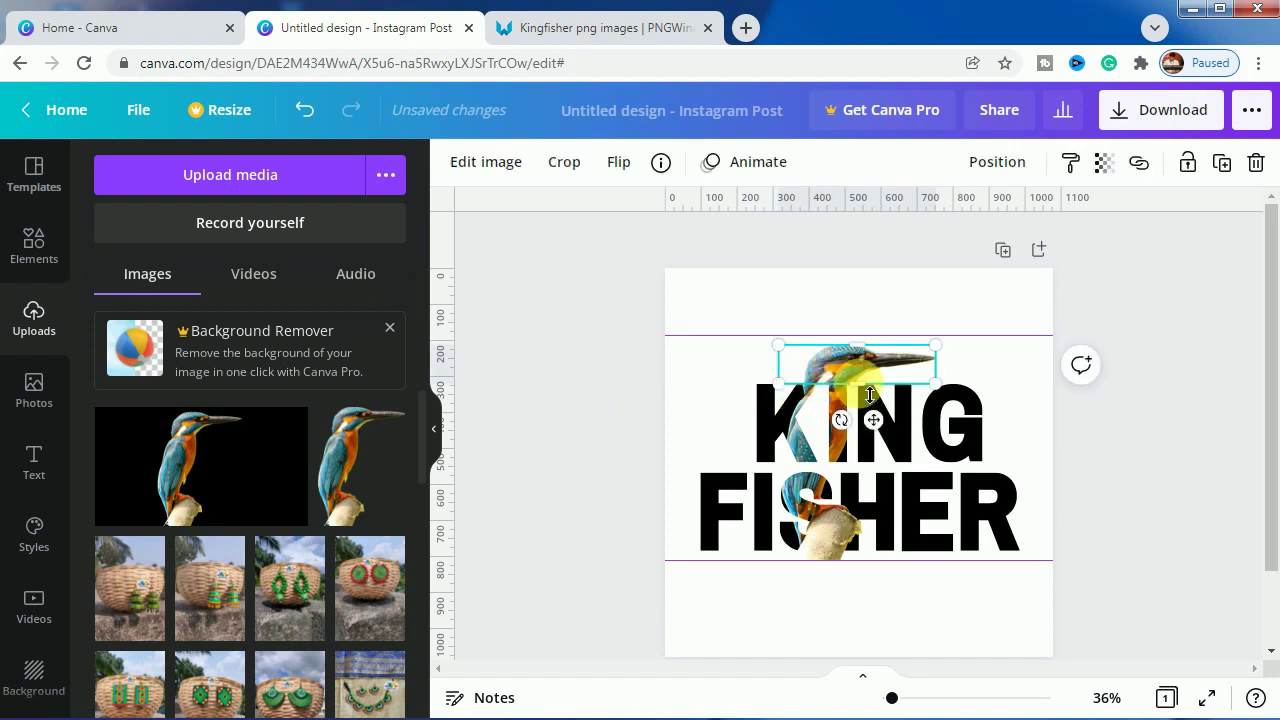
drag(873, 400, 692, 422)
click(604, 428)
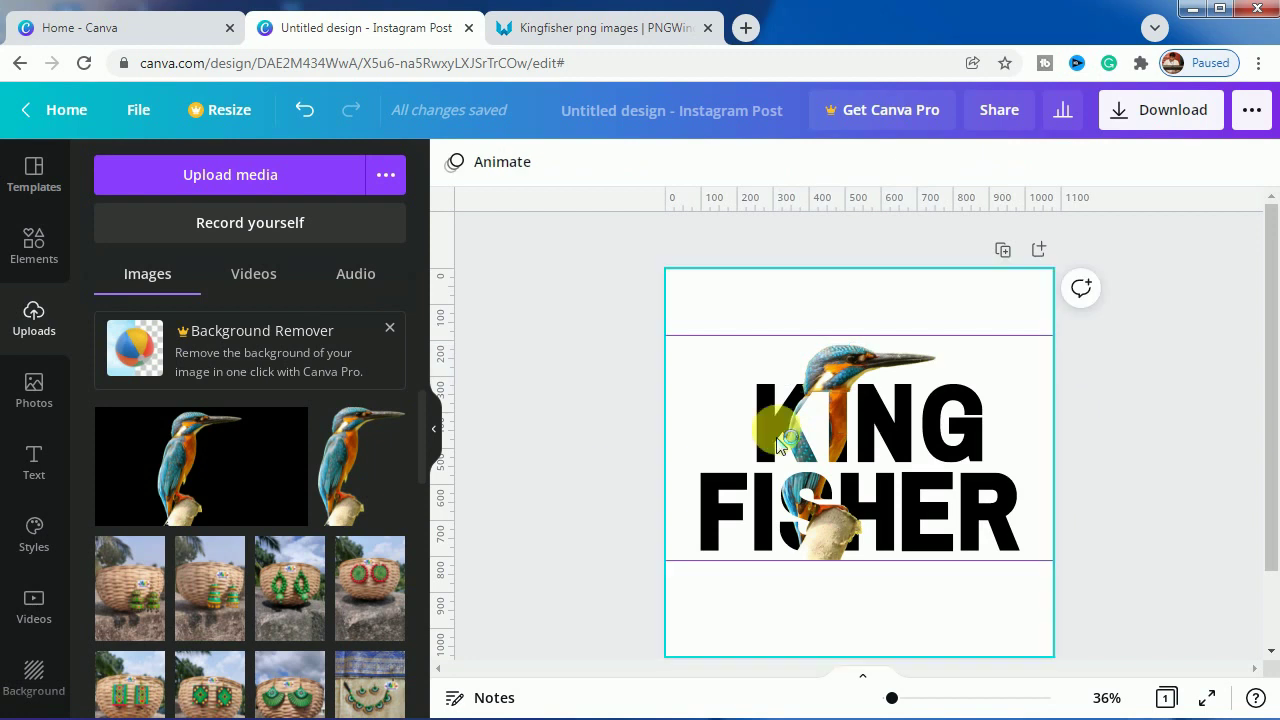
Nudge the head piece with the arrow keys to align it above KING
click(826, 377)
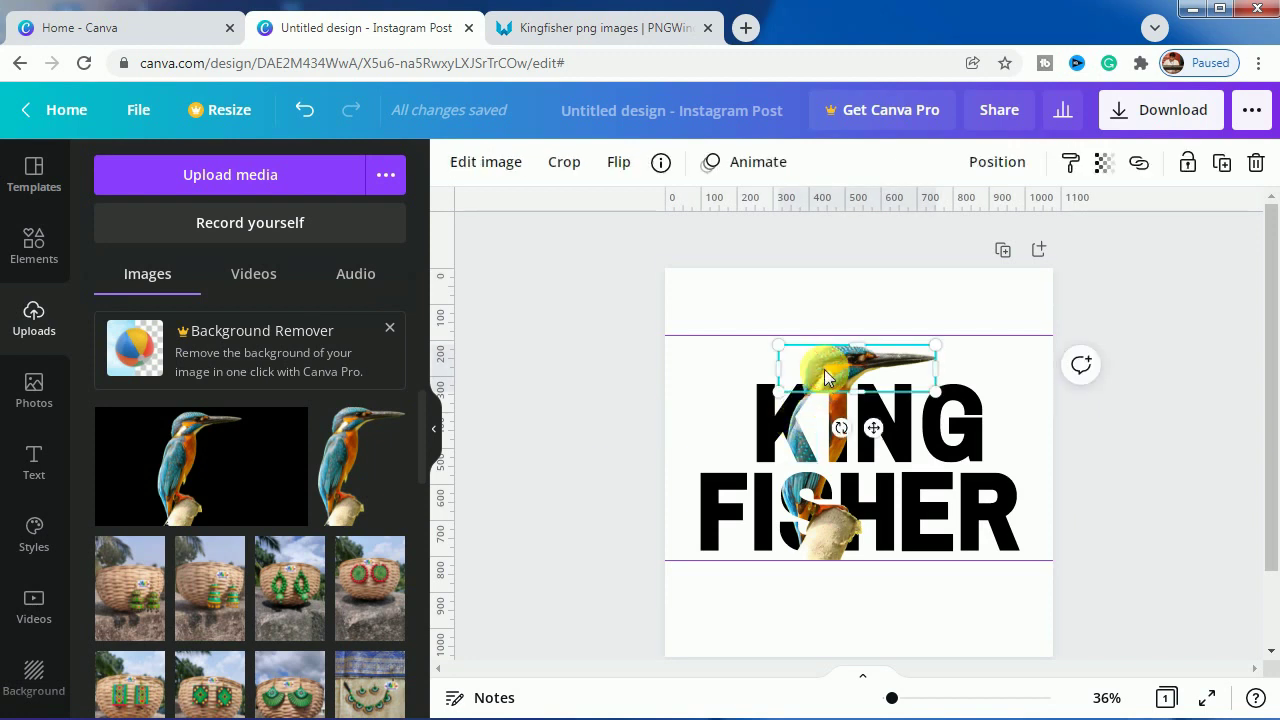
key(Left)
key(Left)
key(Left)
key(Left)
key(Left)
key(Left)
key(Left)
key(Left)
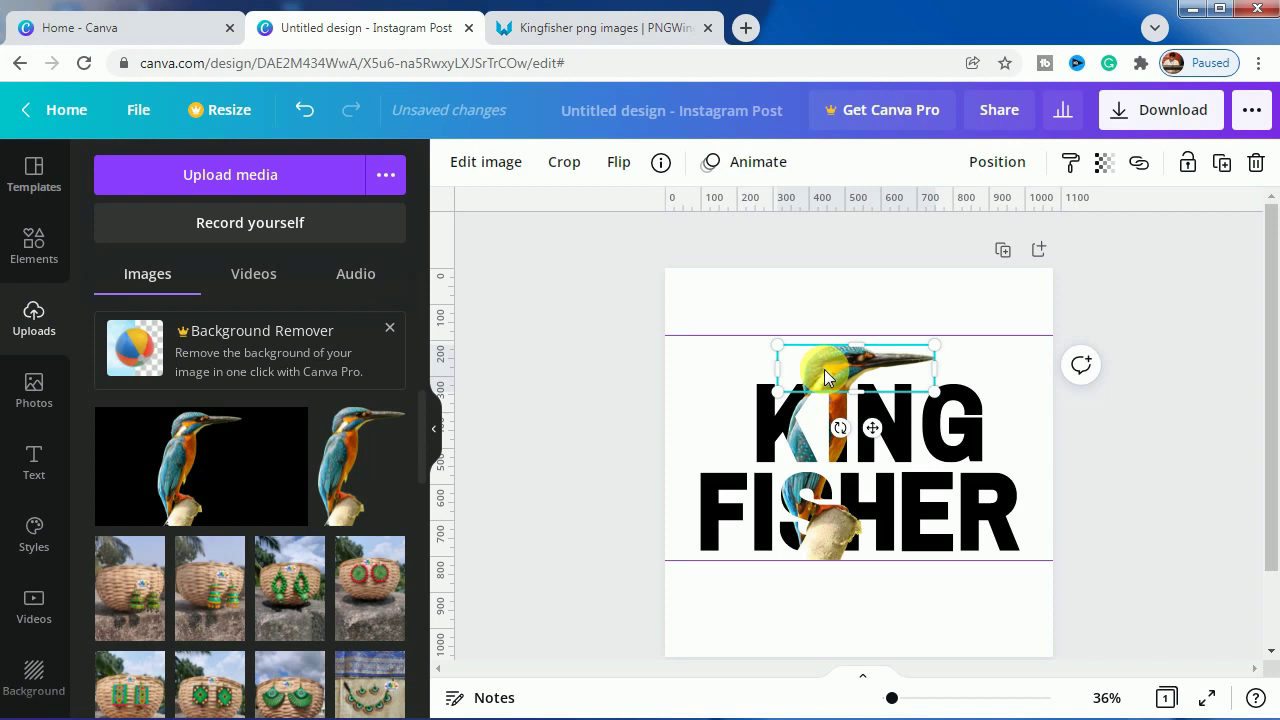
key(Right)
key(Right)
key(Right)
key(Right)
key(Right)
key(Right)
click(582, 342)
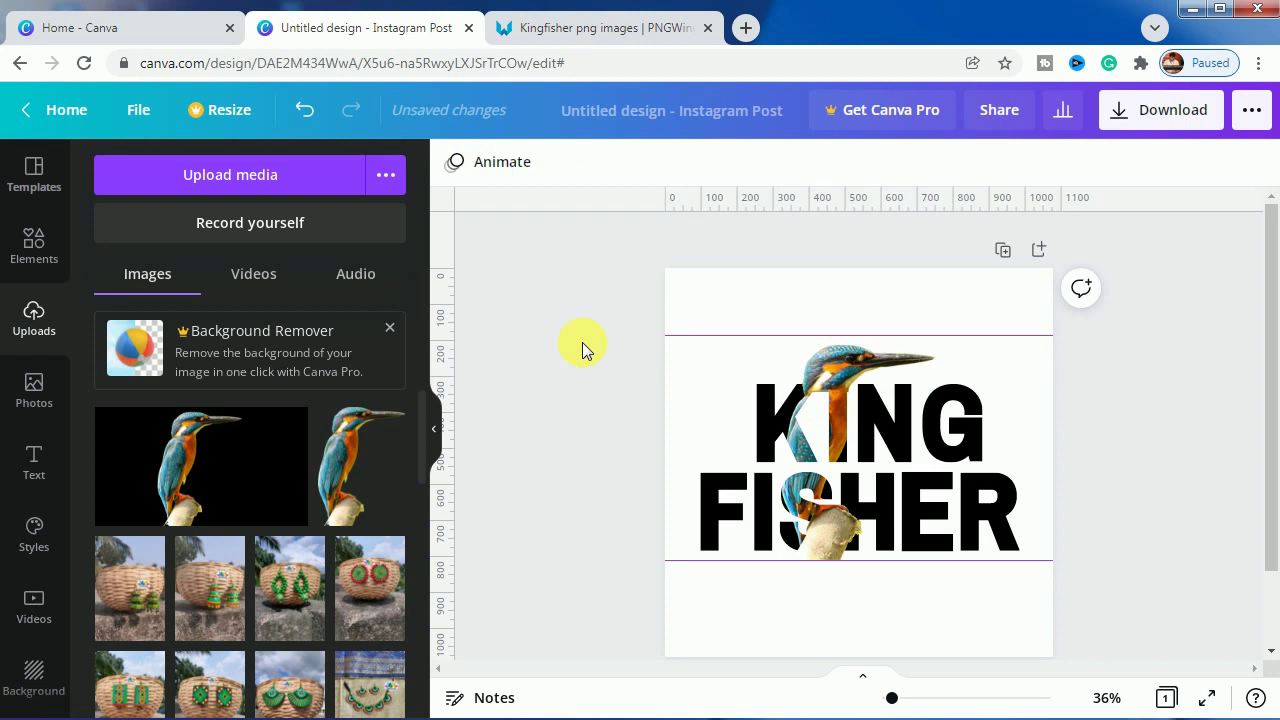
click(825, 372)
key(Right)
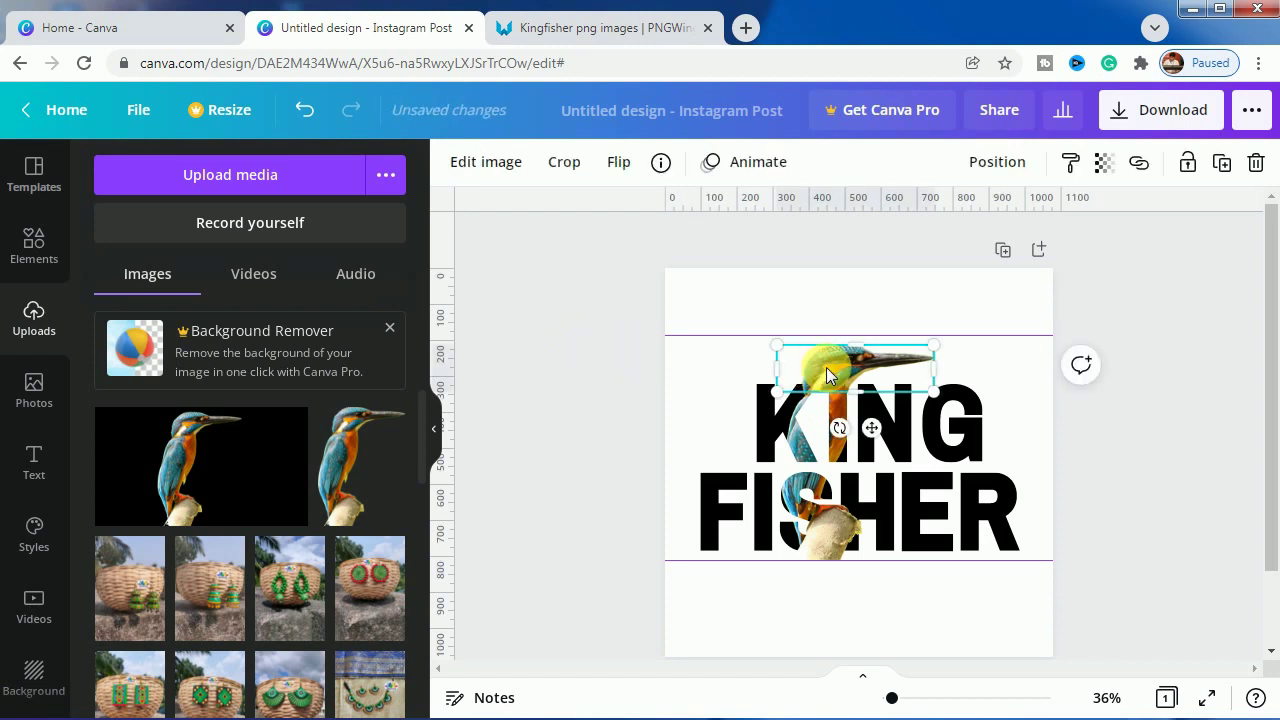
click(579, 407)
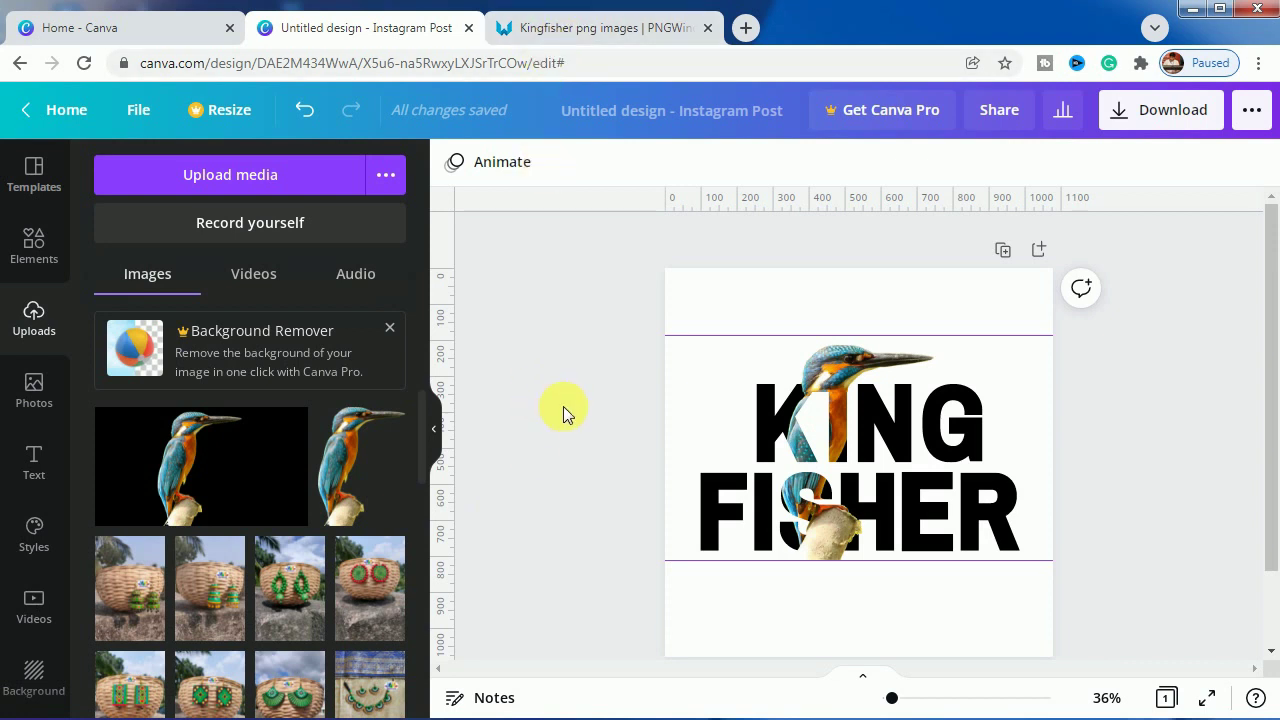
Upload the flying kingfisher PNG from the computer
click(249, 173)
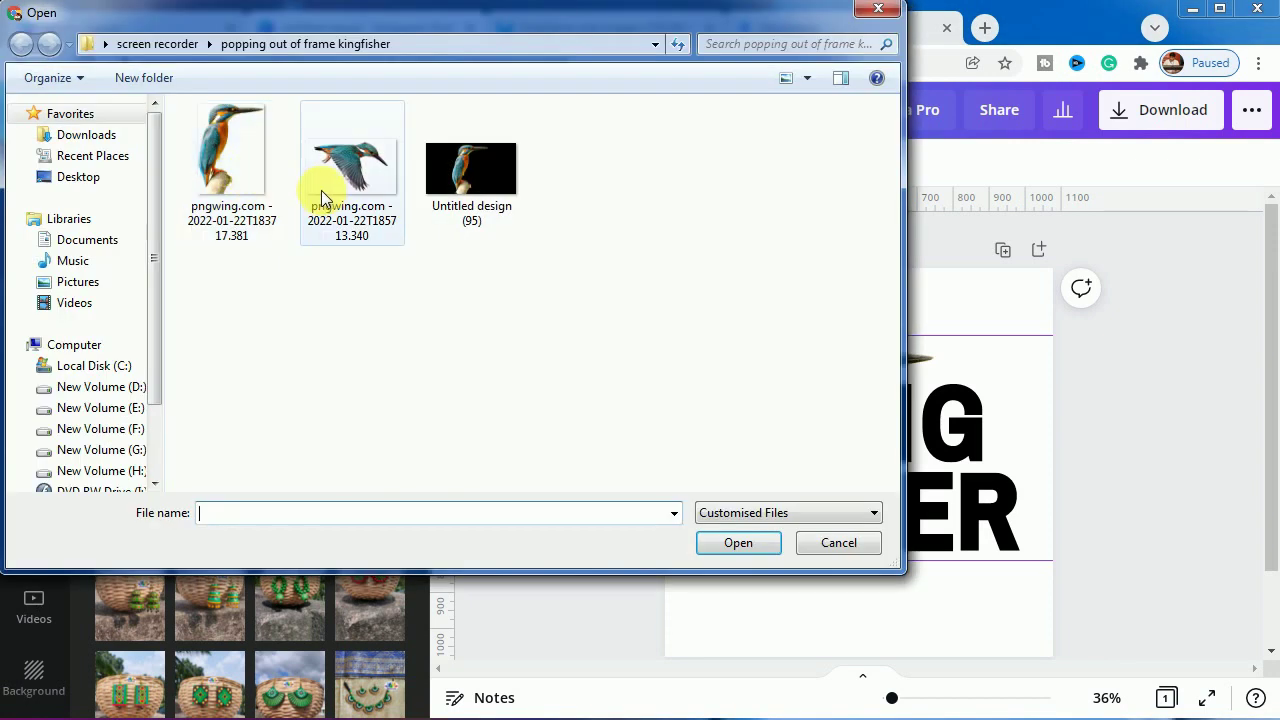
click(321, 190)
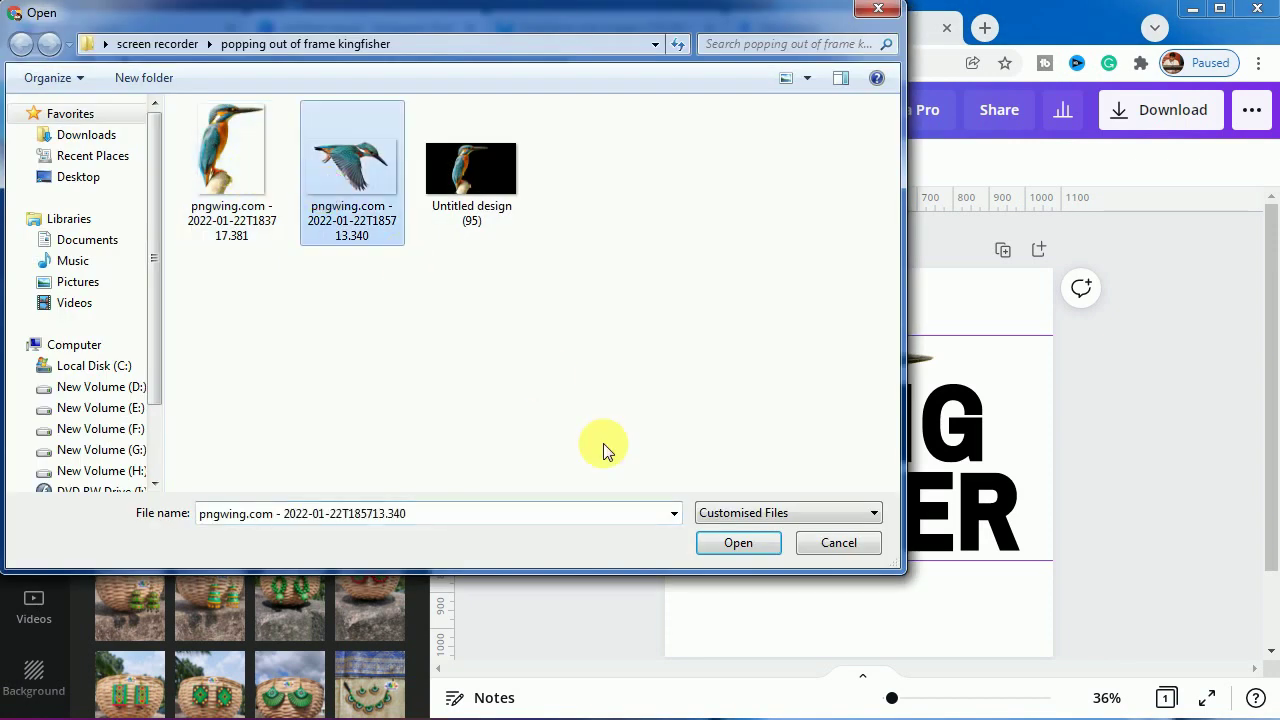
click(729, 542)
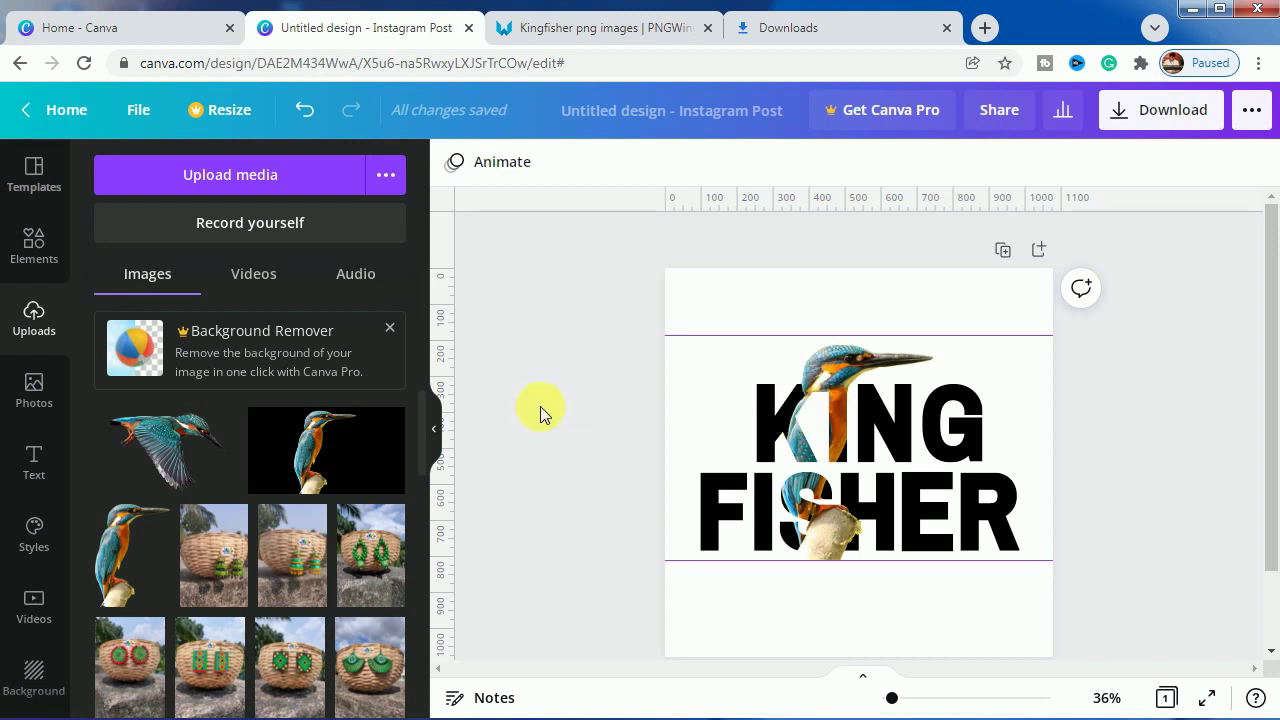
Place the flying kingfisher in the top-left corner, shrink it, and tilt it 17°
click(172, 440)
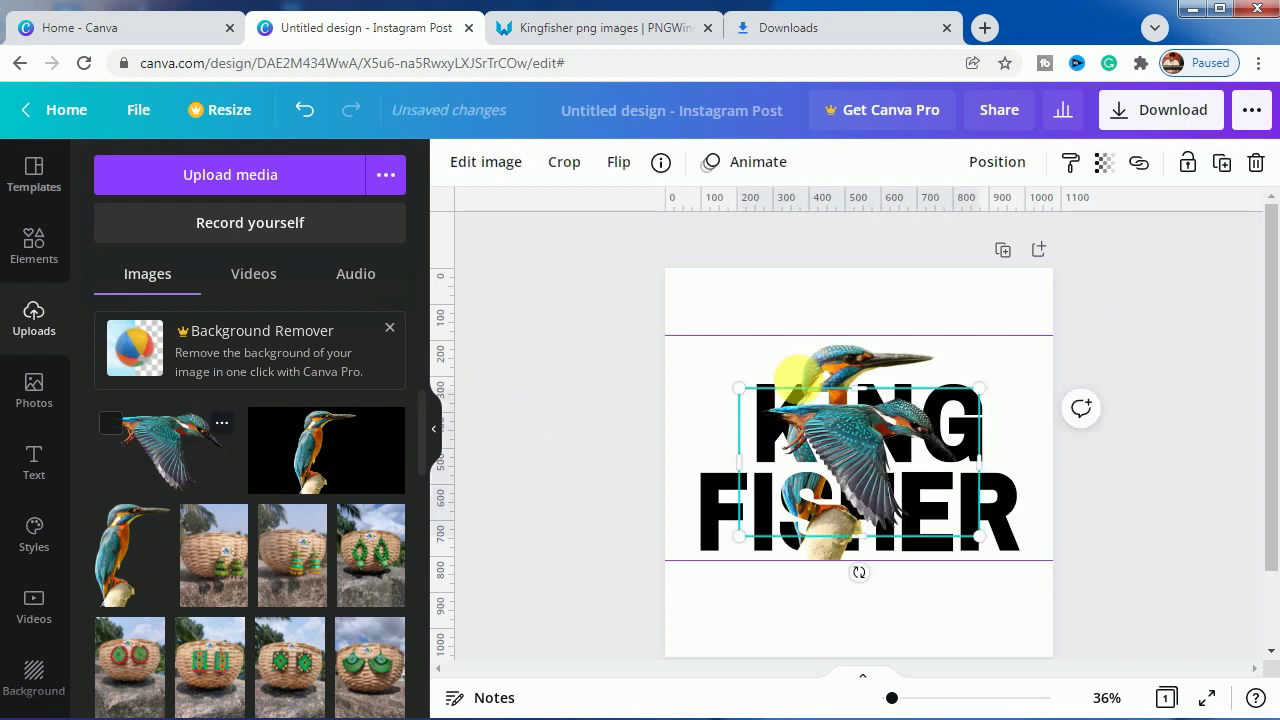
drag(874, 452, 788, 334)
click(617, 162)
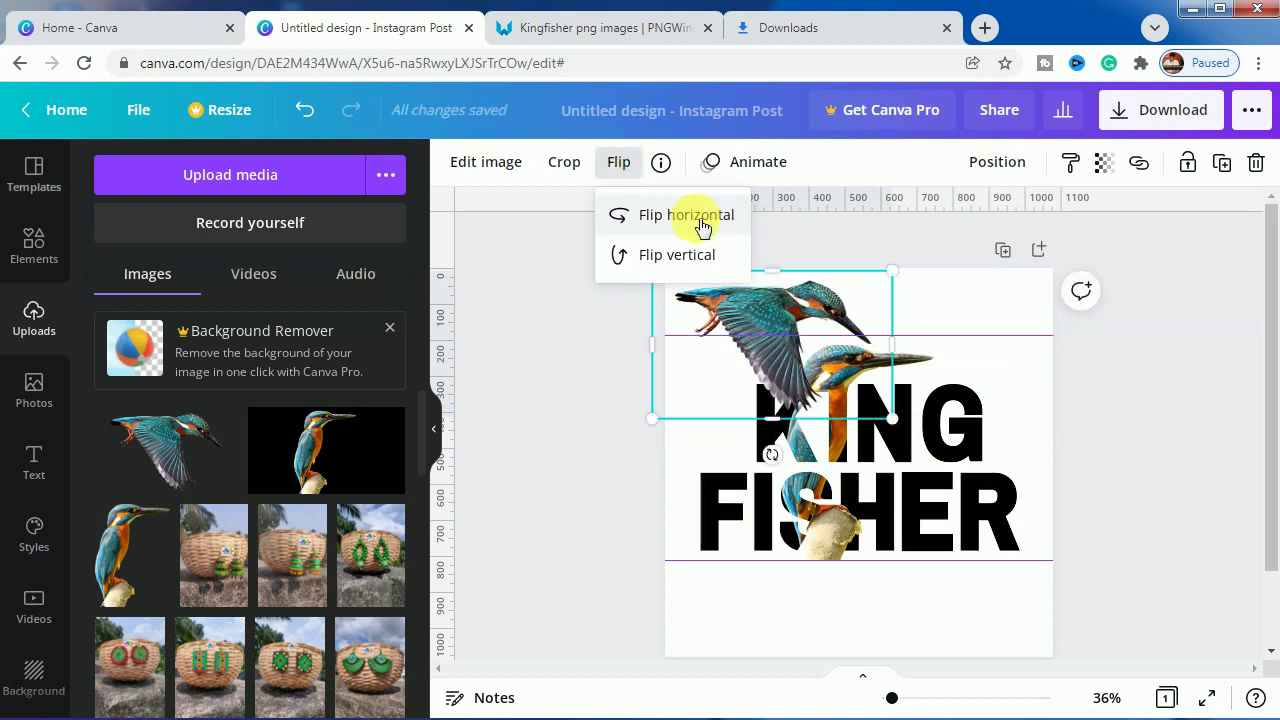
drag(892, 418, 781, 326)
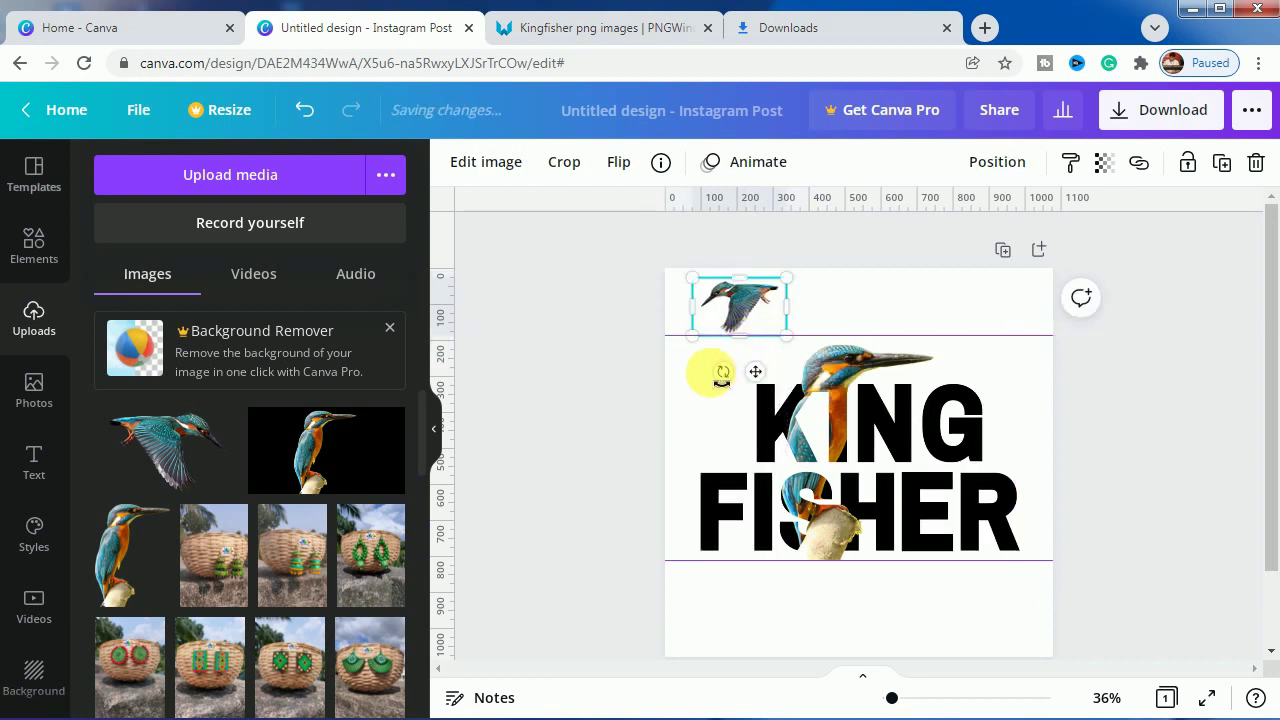
mouse_move(723, 372)
mouse_down()
mouse_move(694, 366)
mouse_move(711, 378)
mouse_up()
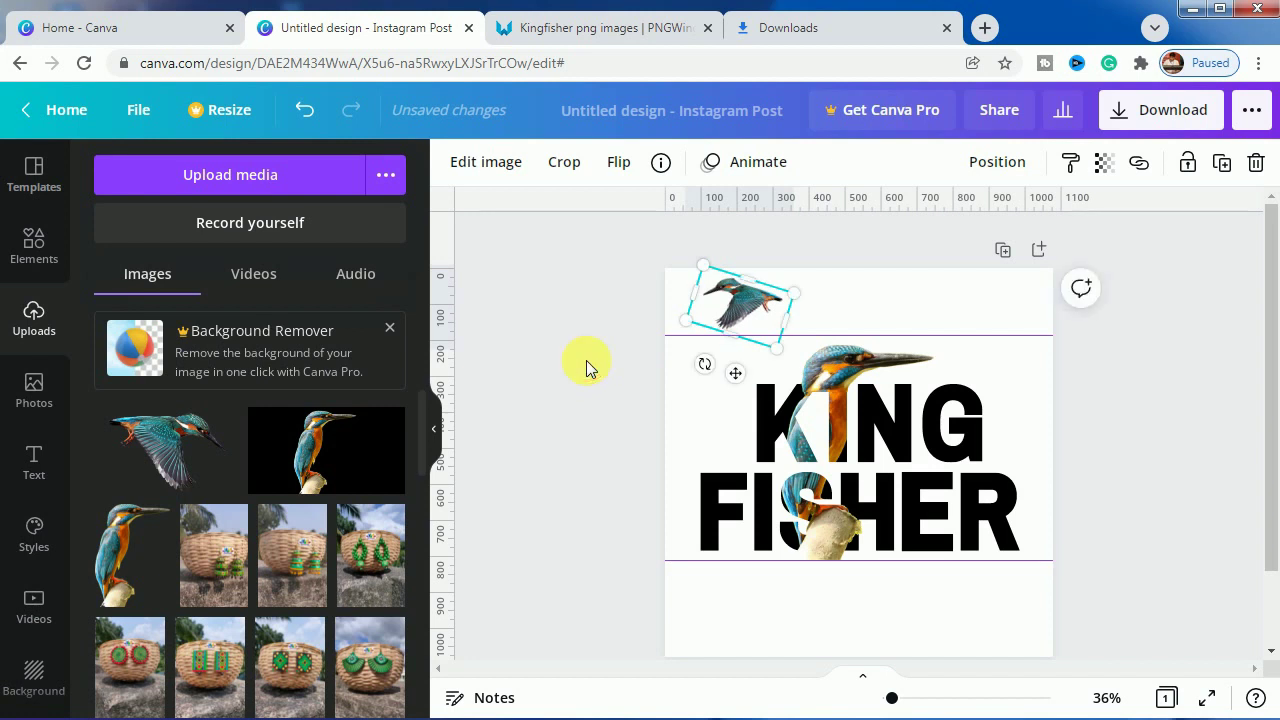
click(586, 360)
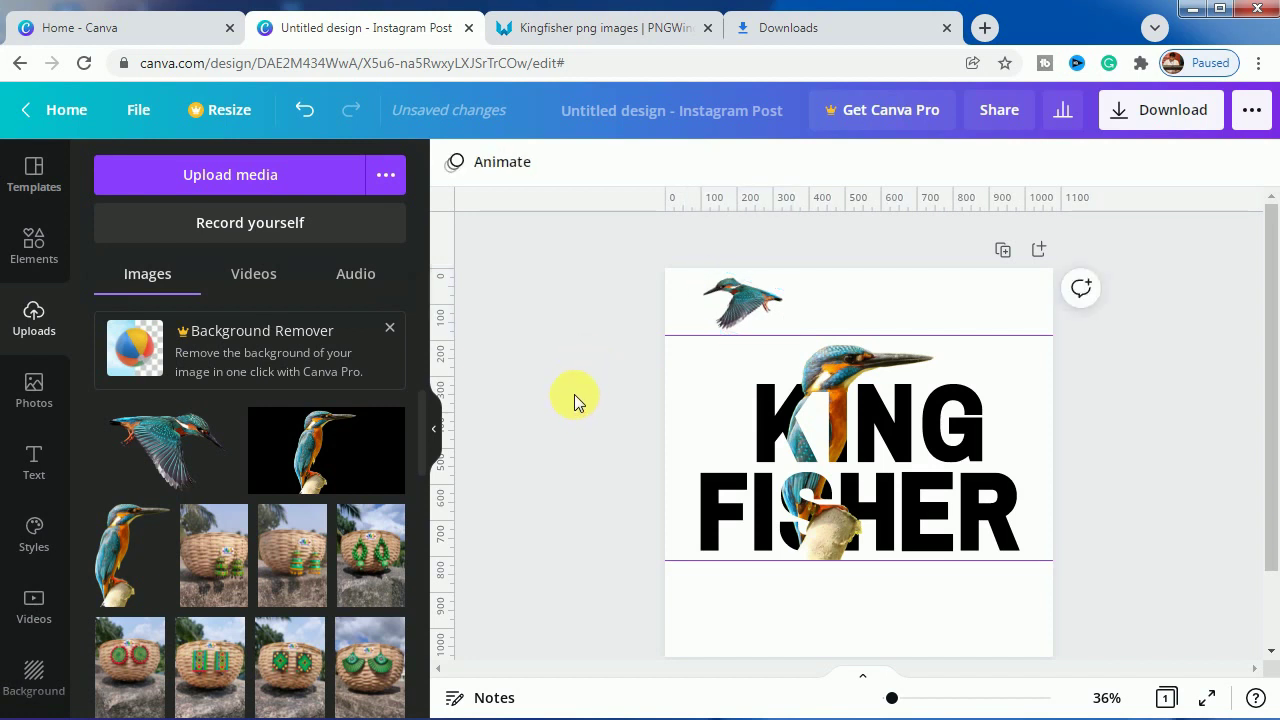